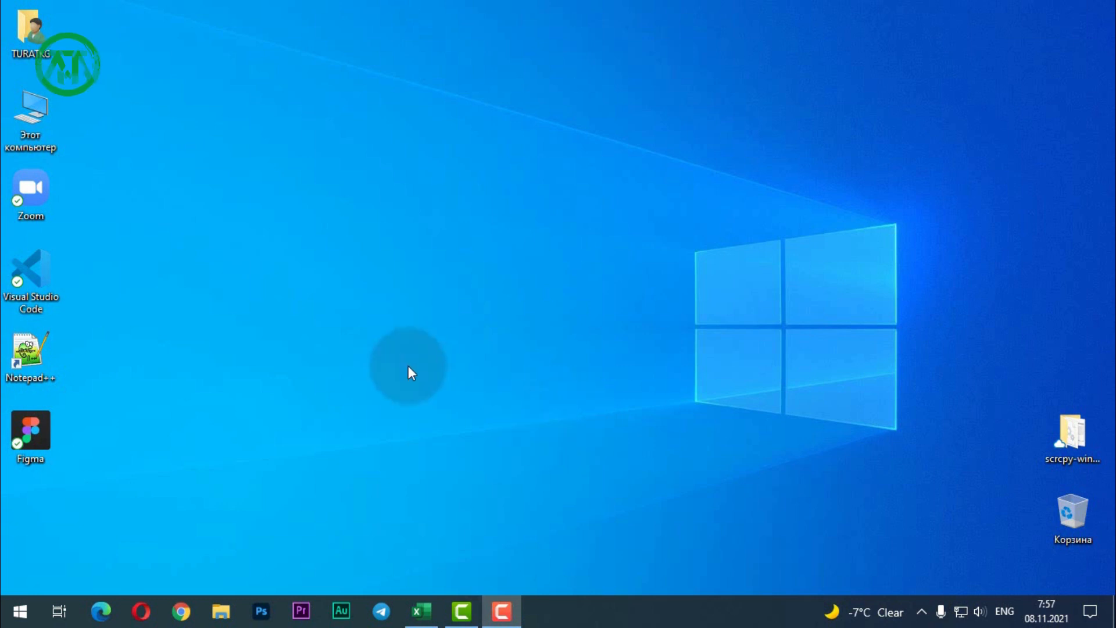
Open the workbook Расписание.xlsx from the Документы folder.
double_click(45, 100)
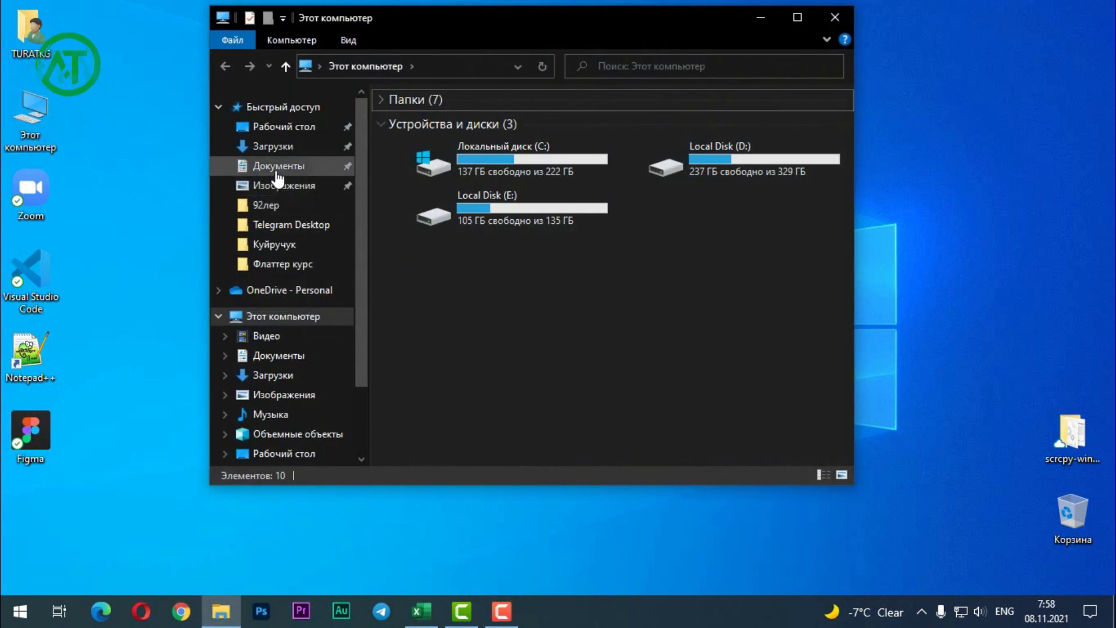
left_click(278, 168)
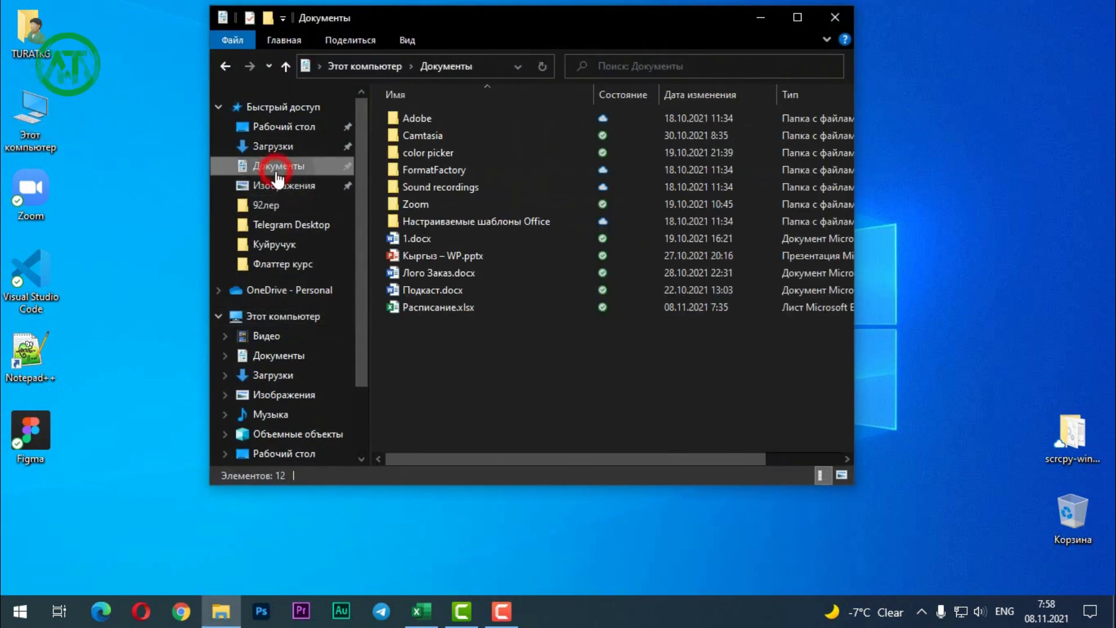
double_click(437, 314)
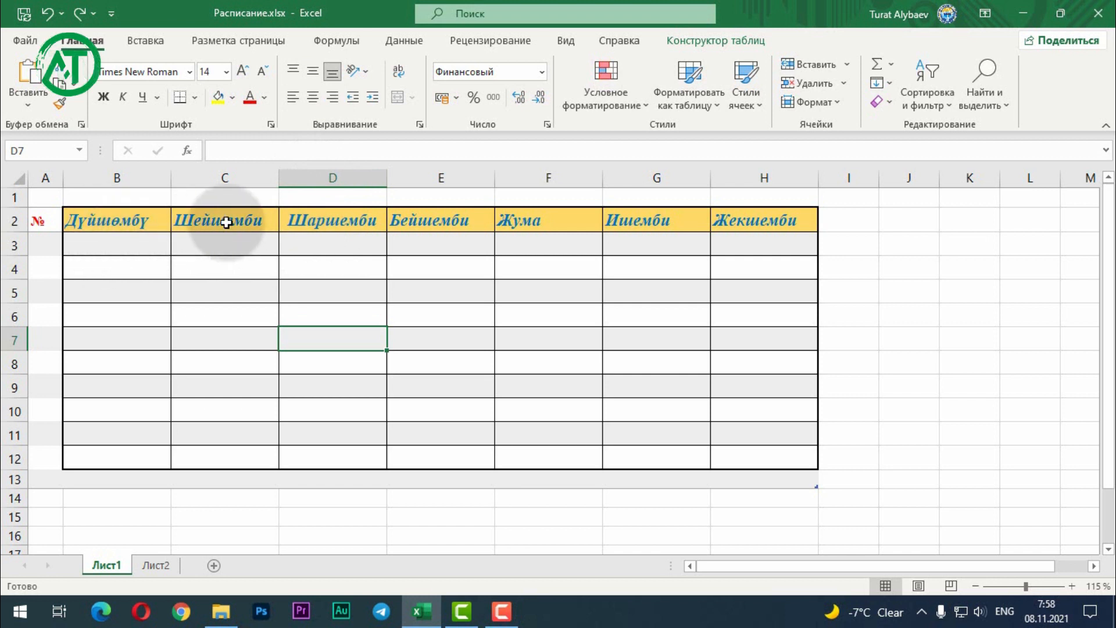
Enter the numbers 1 to 6 down the № column in cells A3 to A8.
left_click(135, 244)
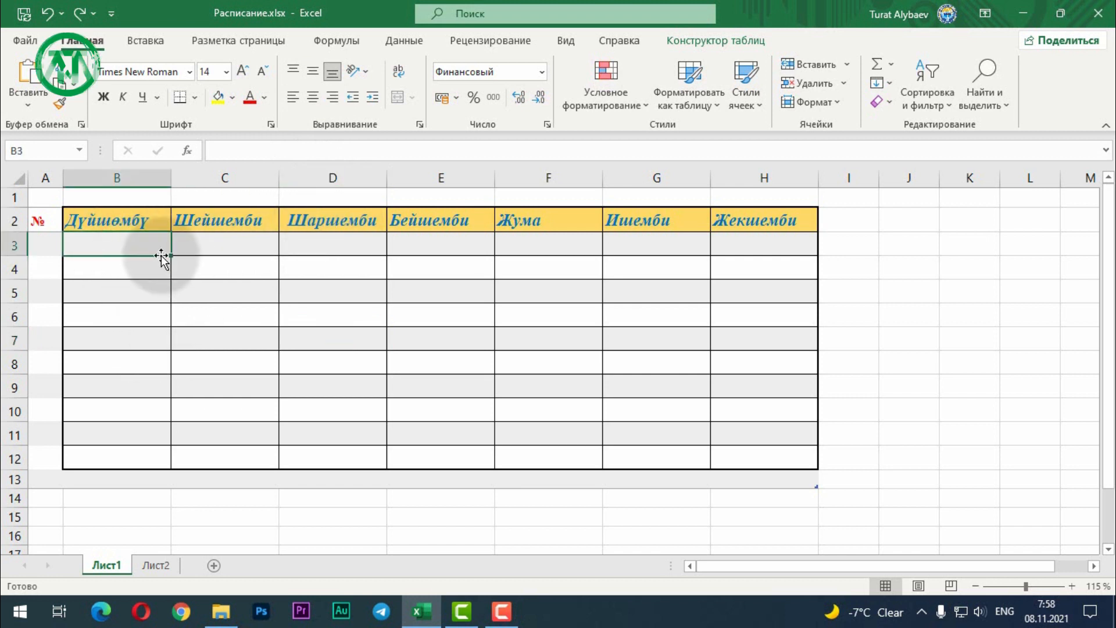
left_click(50, 246)
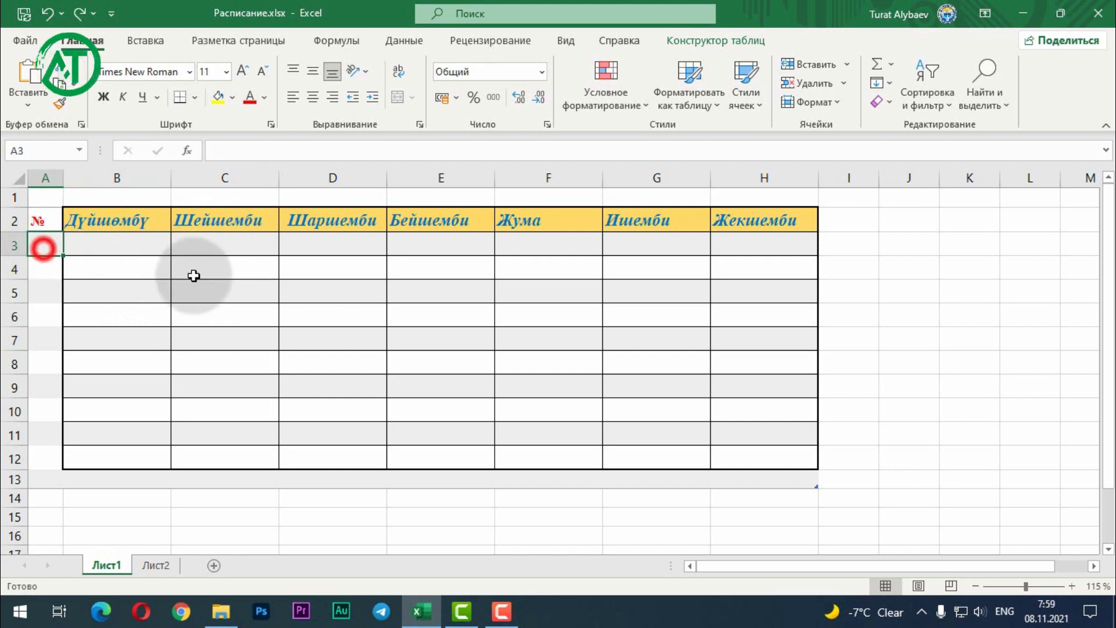
type("1")
key("Return")
type("2")
key("Return")
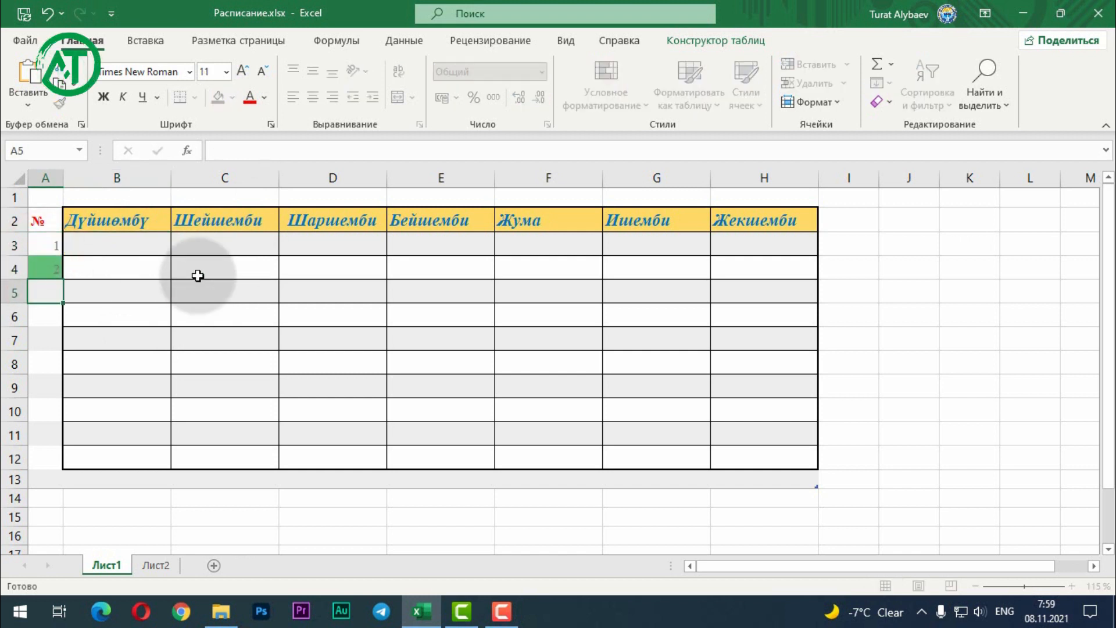
type("3")
key("Return")
type("4")
key("Return")
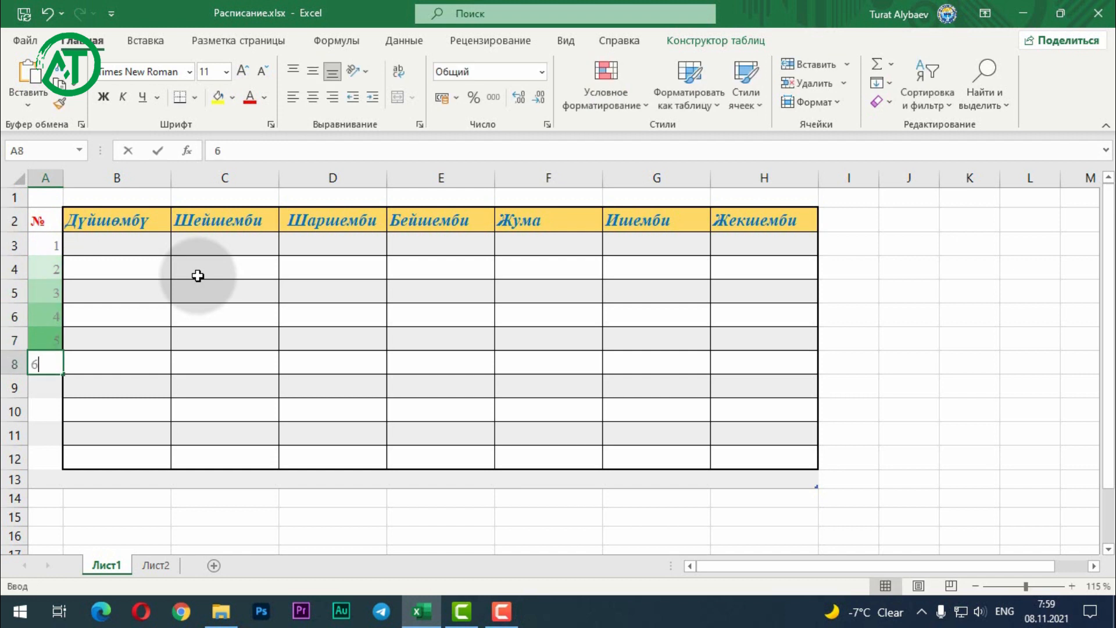
type("5")
key("Return")
type("6")
key("Return")
key("Tab")
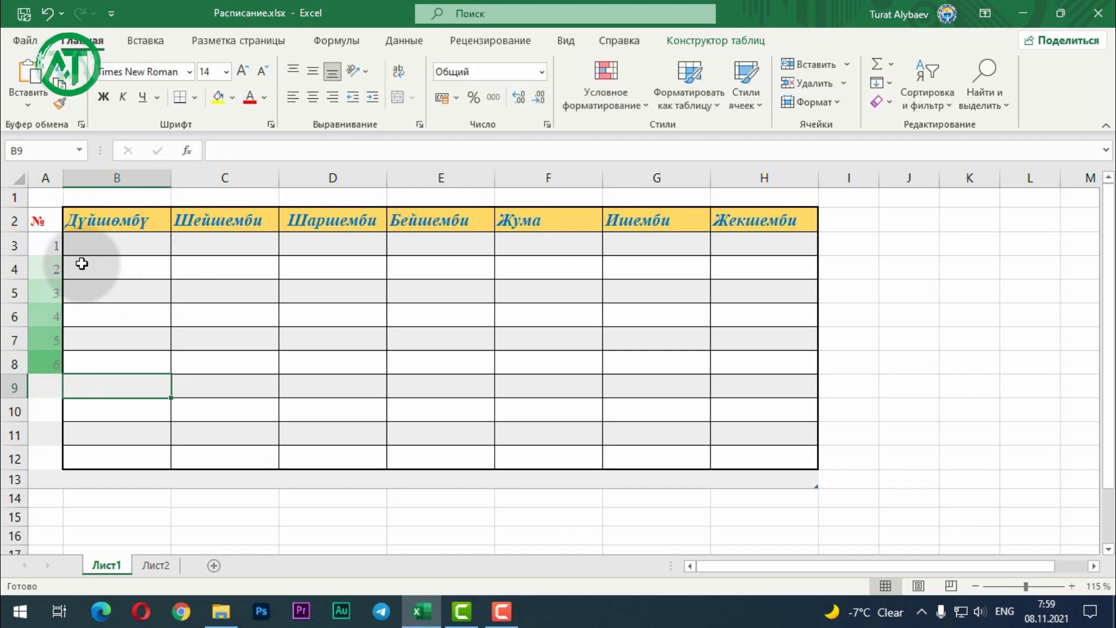
Extend the number series in the № column down to 10 in cell A12.
left_click_drag(53, 244, 62, 457)
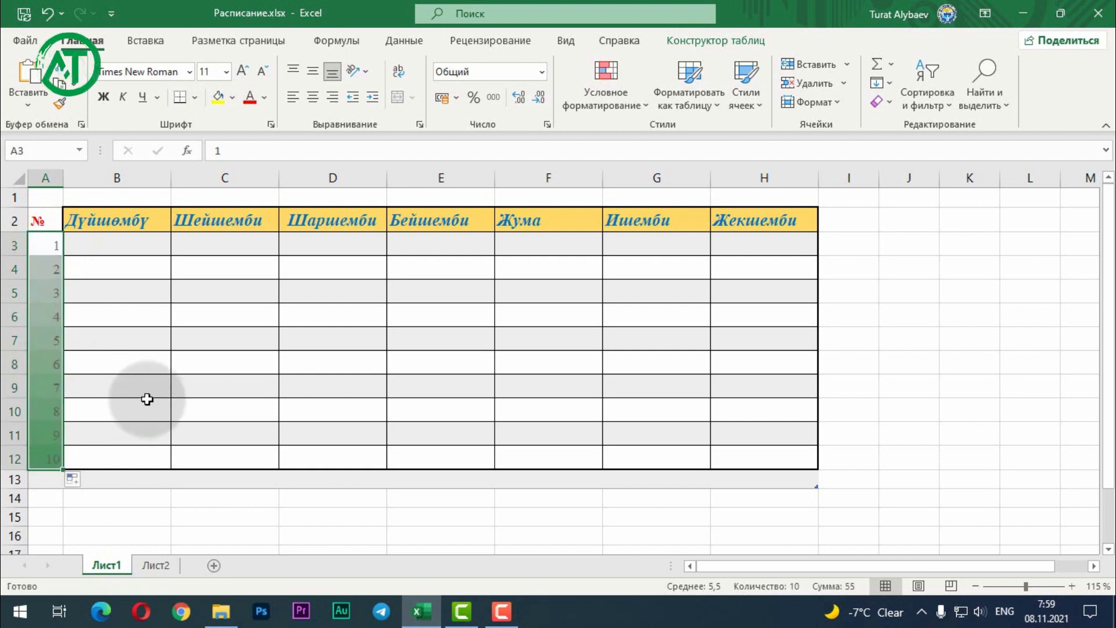
left_click(146, 398)
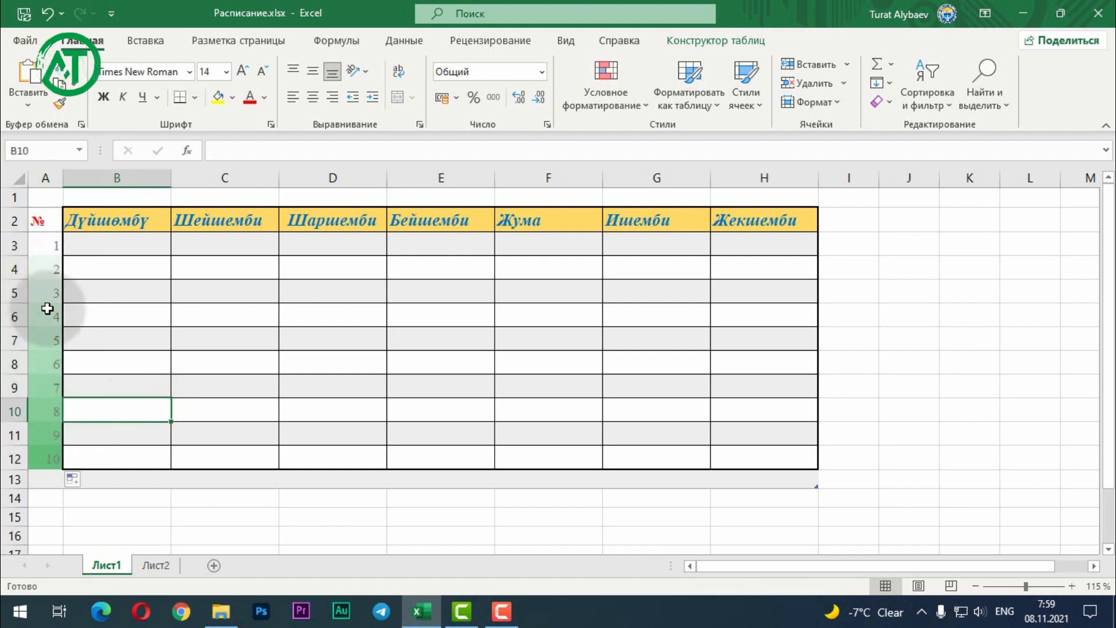
Try left, centre and right horizontal alignment on the numbers in A3:A12.
left_click_drag(47, 245, 45, 456)
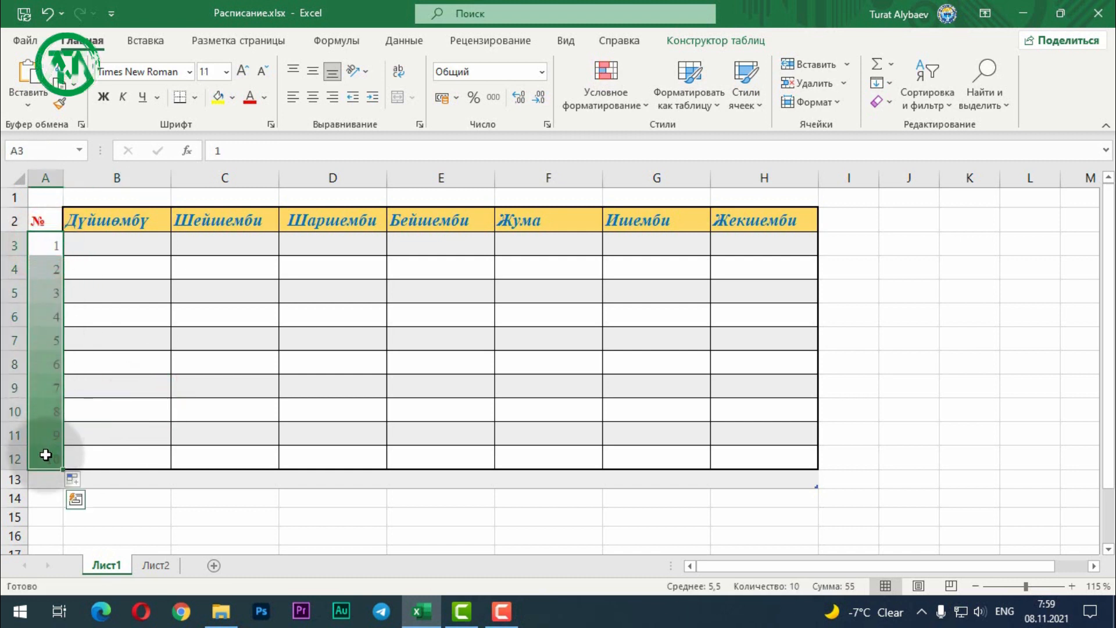
left_click_drag(50, 245, 44, 457)
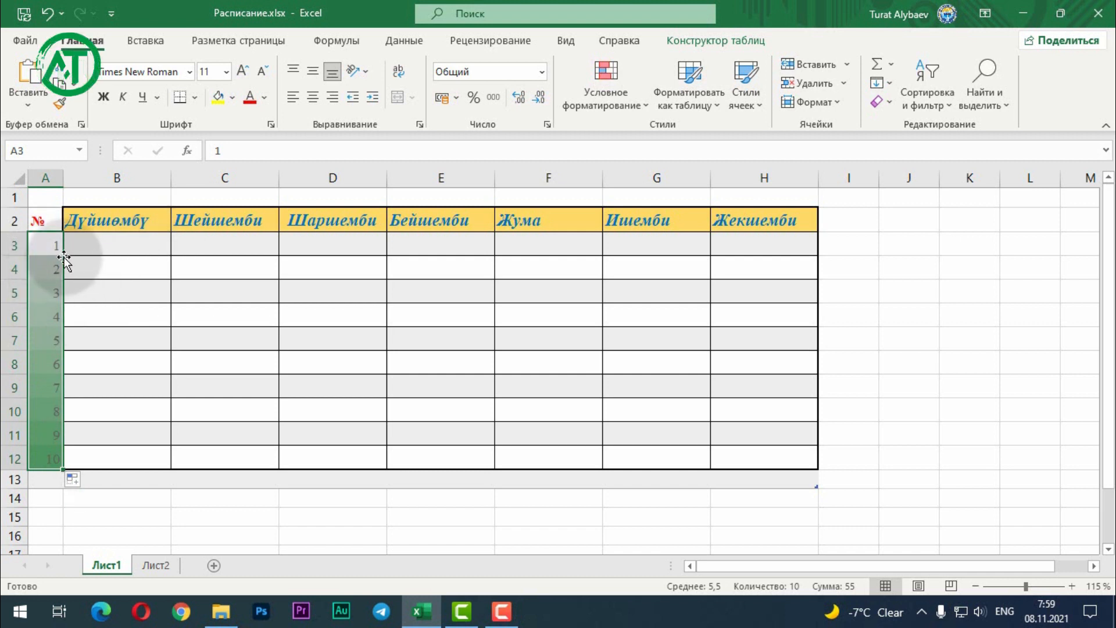
left_click(295, 97)
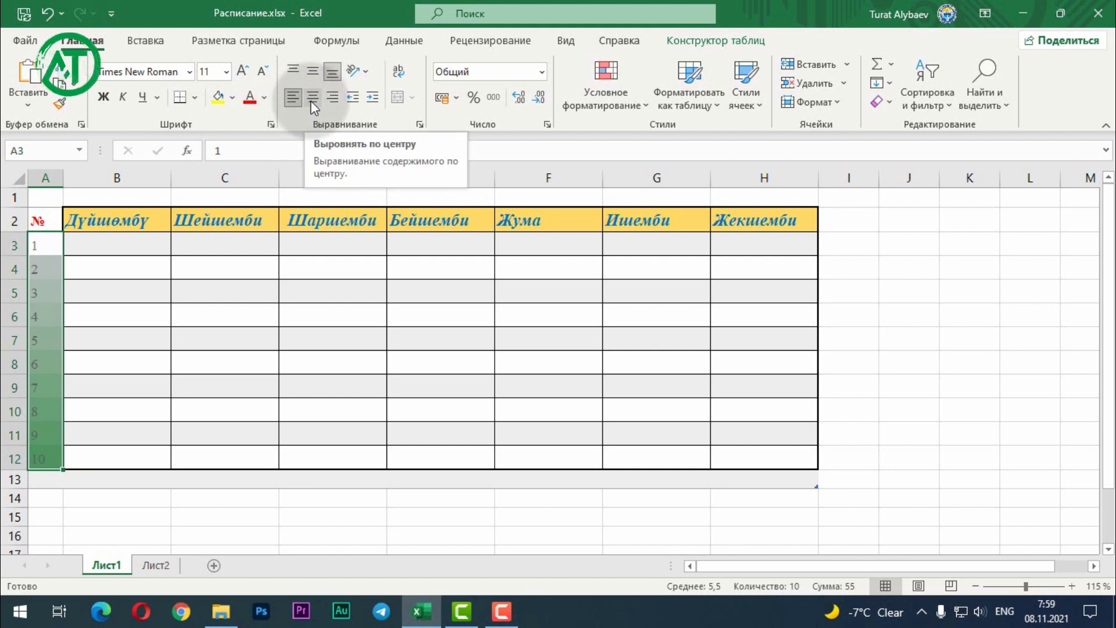
left_click(312, 98)
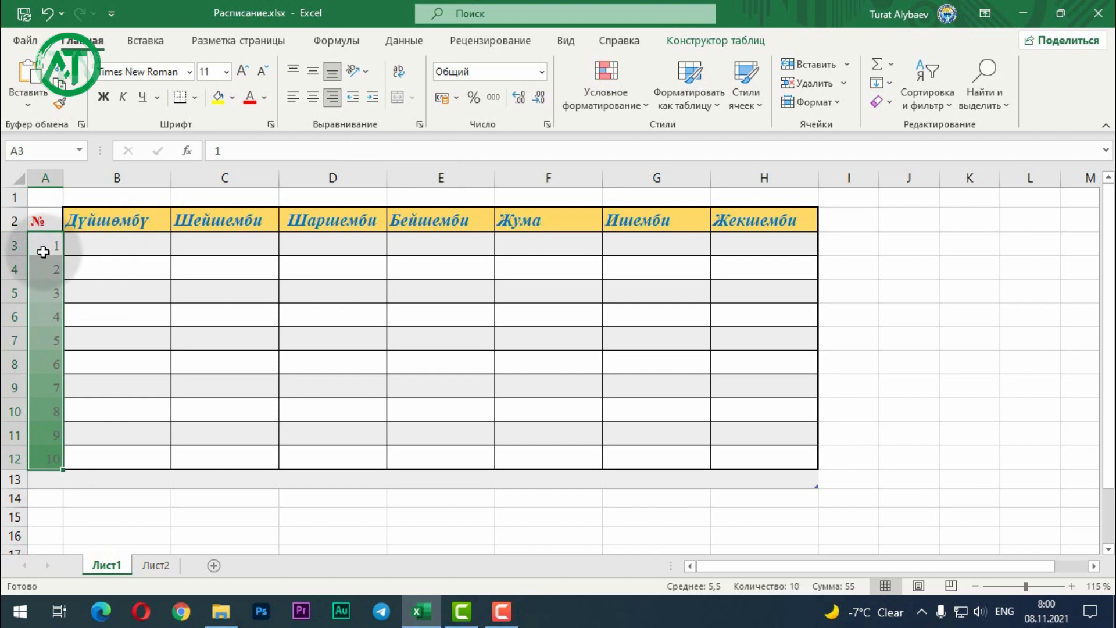
Left-align the numbers in A3:A12 with an increased indent, and undo these alignment changes.
left_click(294, 98)
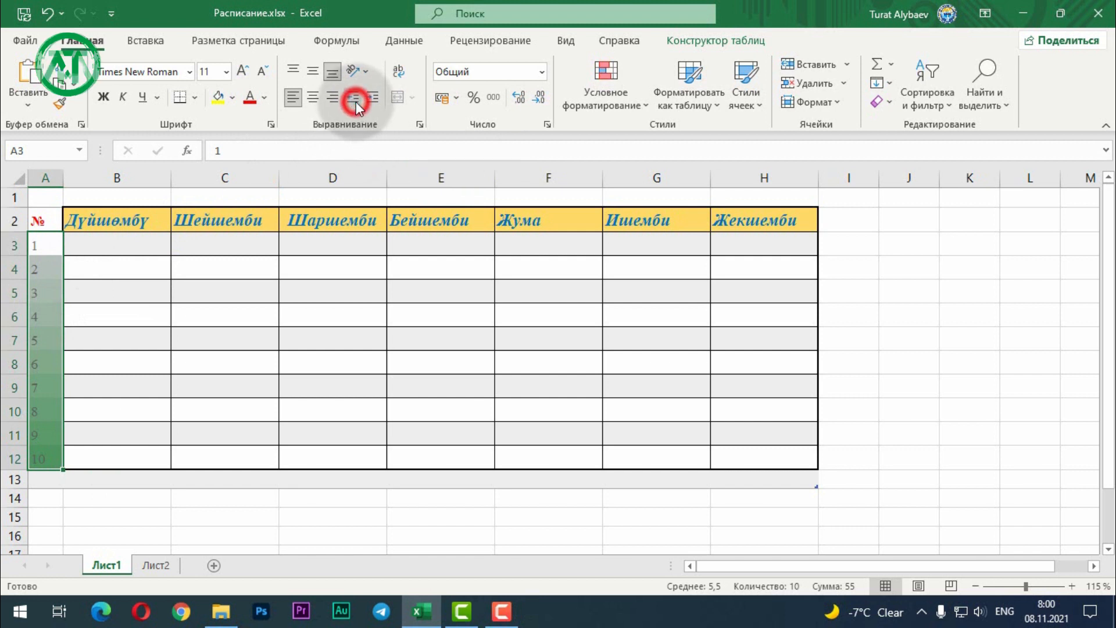
left_click(374, 98)
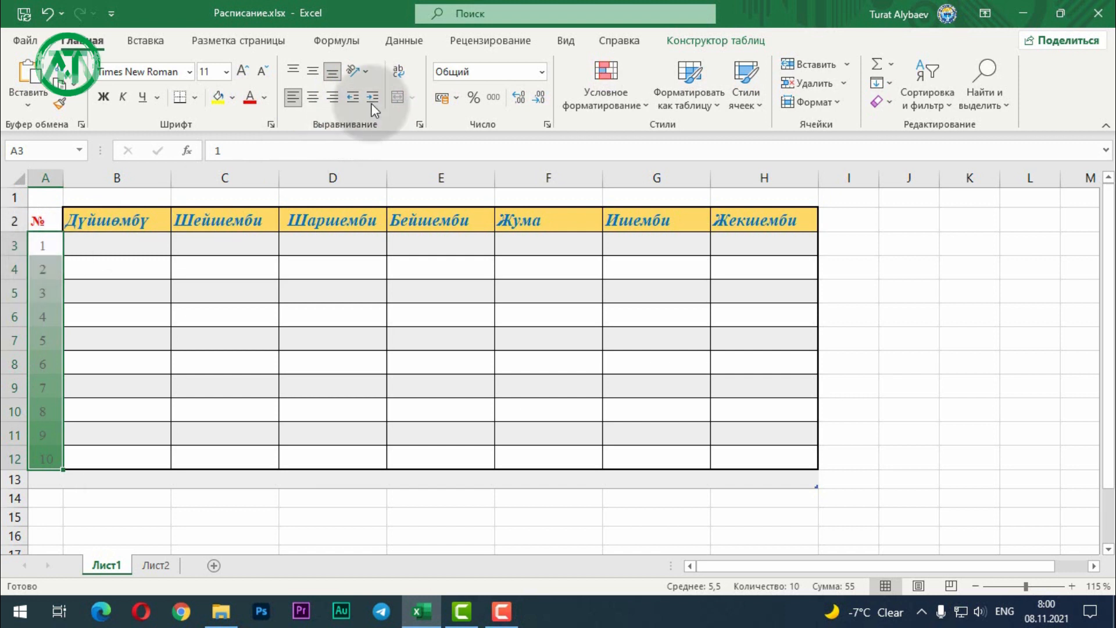
left_click(115, 247)
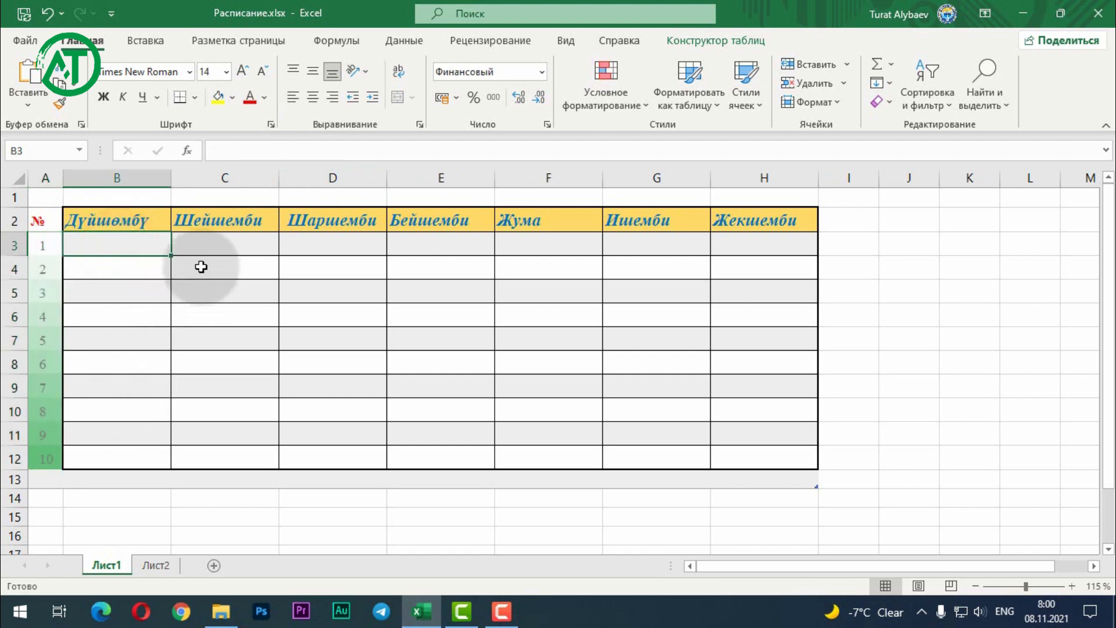
key("ctrl+z")
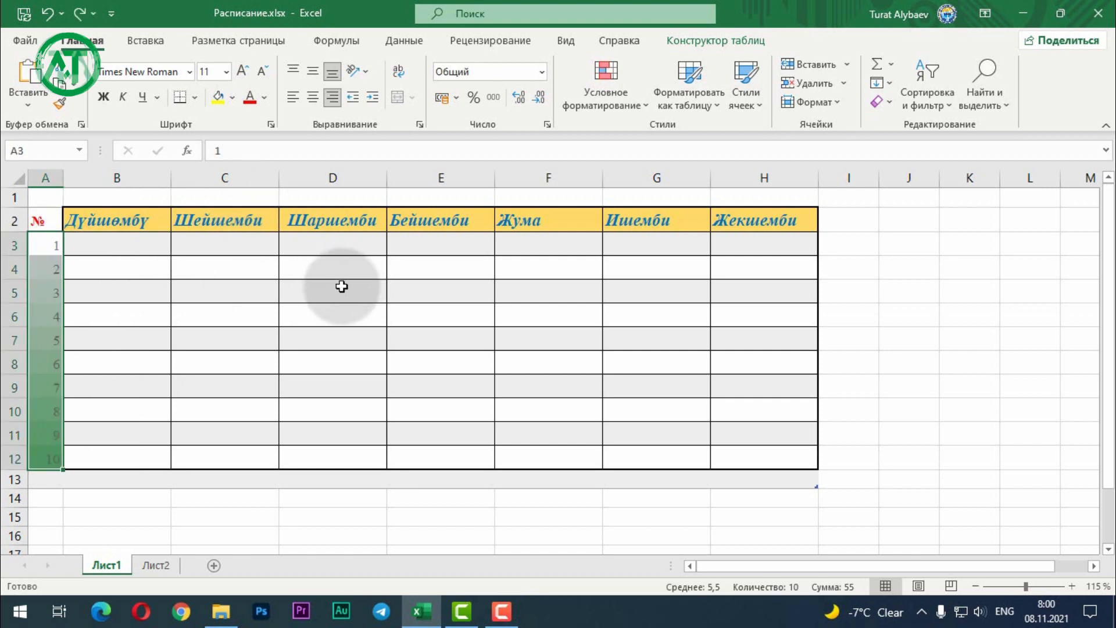
Make the table rows below the weekday header, from row 3 down, uniformly taller.
left_click(8, 245)
left_click_drag(6, 244, 10, 483)
left_click(104, 373)
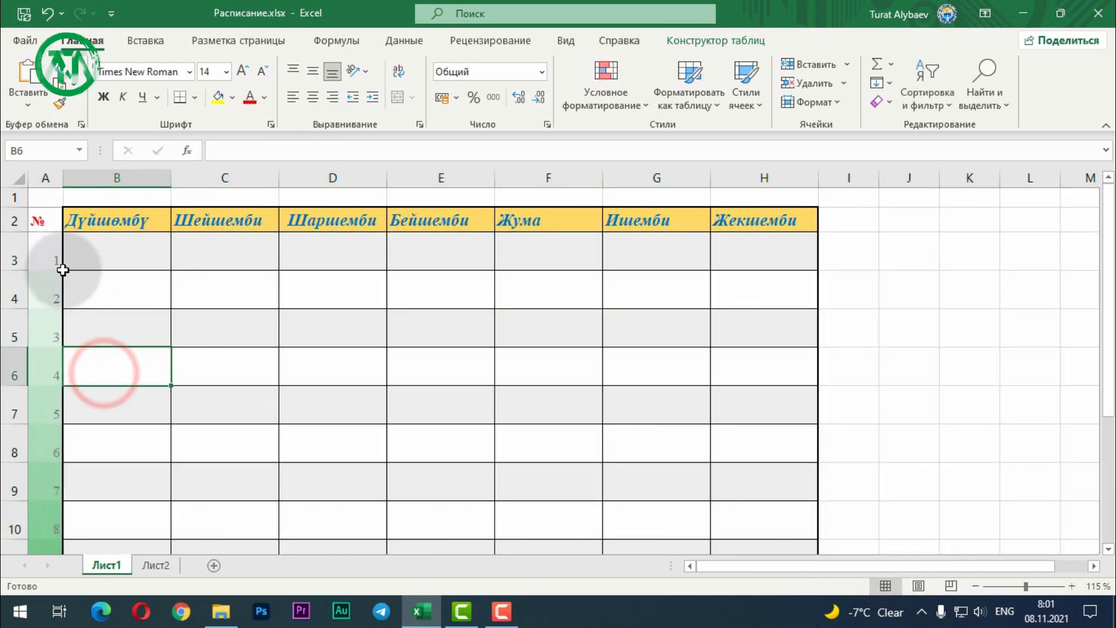
scroll(52, 258, "down", 2)
scroll(50, 260, "down", 1)
scroll(50, 264, "up", 3)
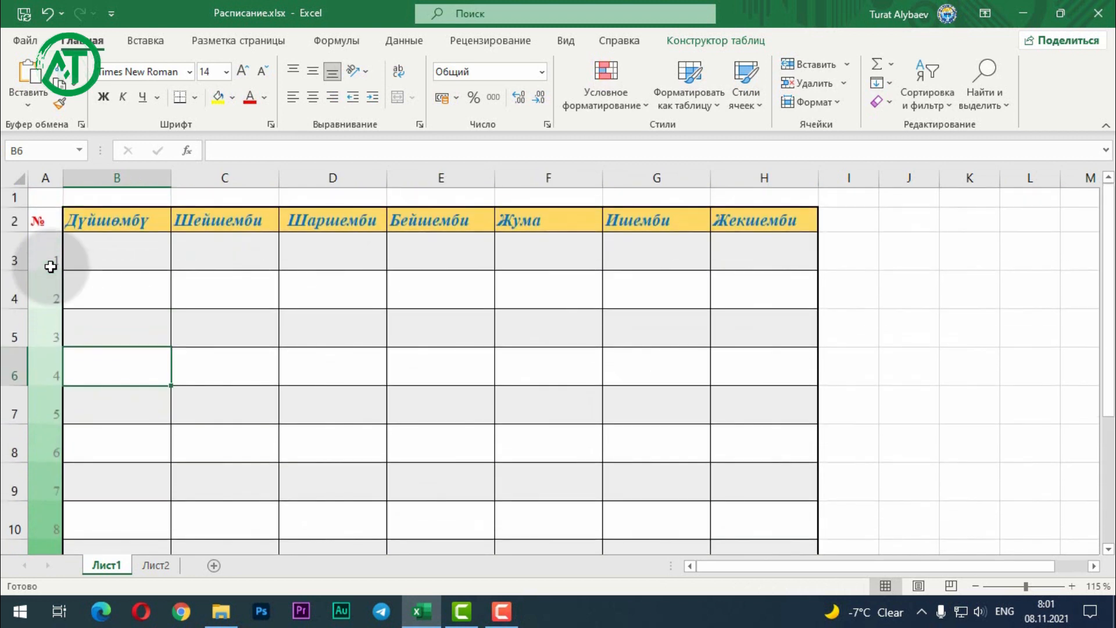
Centre the numbers in A3:A12 both vertically and horizontally, after trying top alignment.
left_click(50, 256)
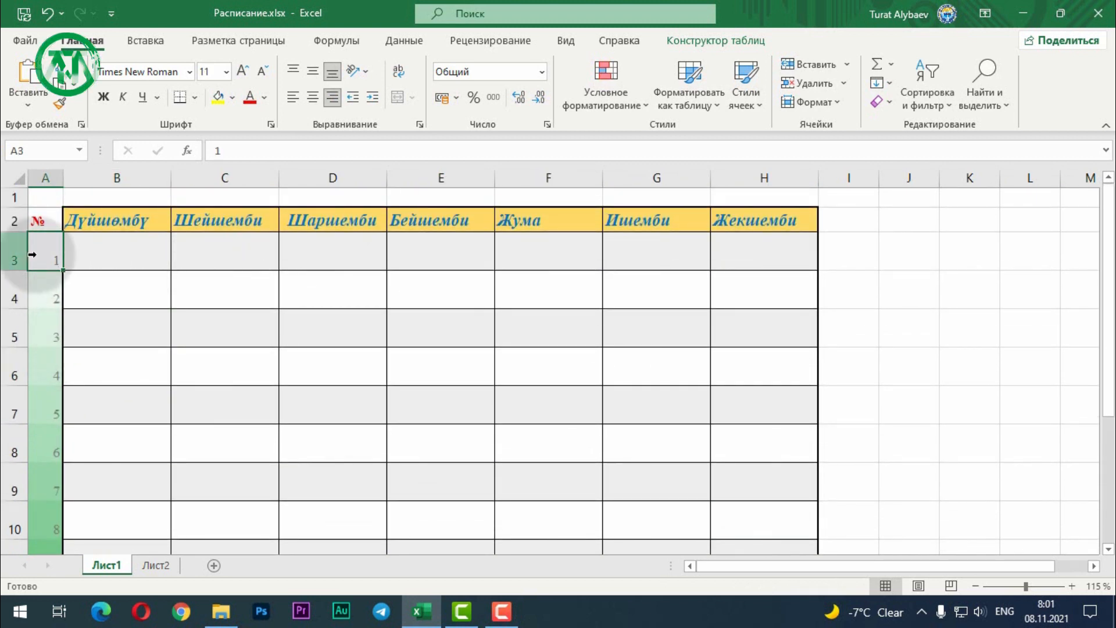
key("ctrl+shift+Down")
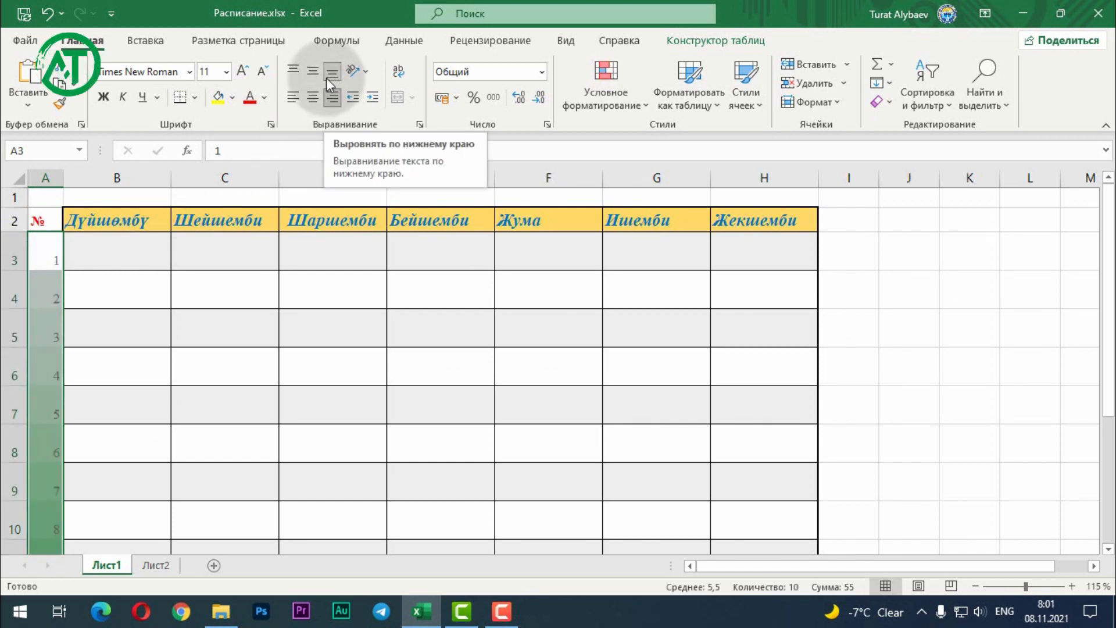
left_click(295, 75)
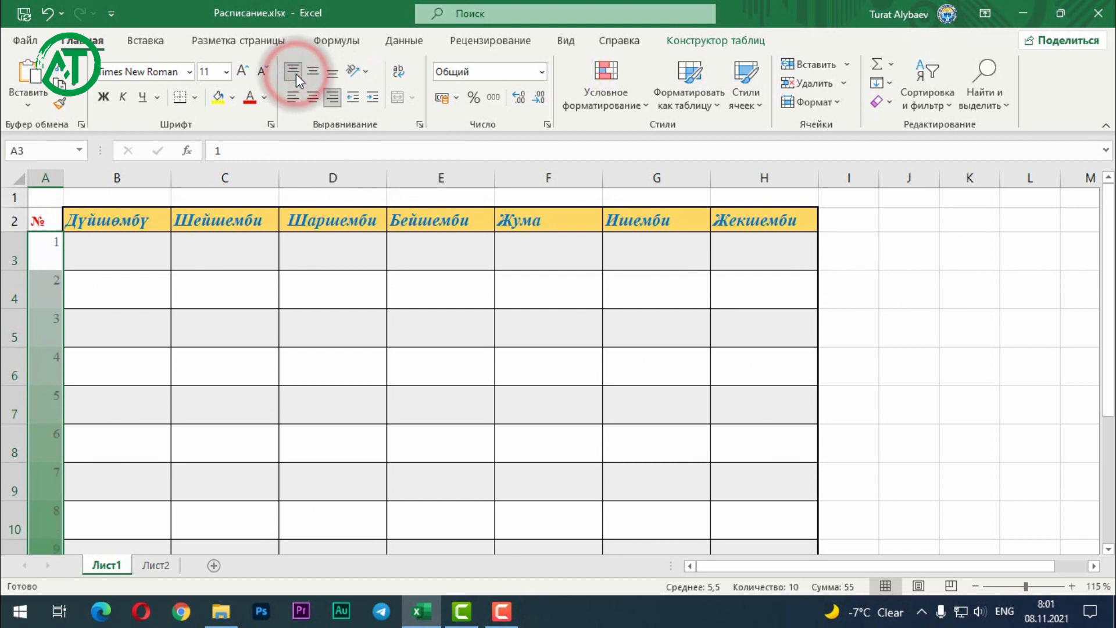
left_click(315, 98)
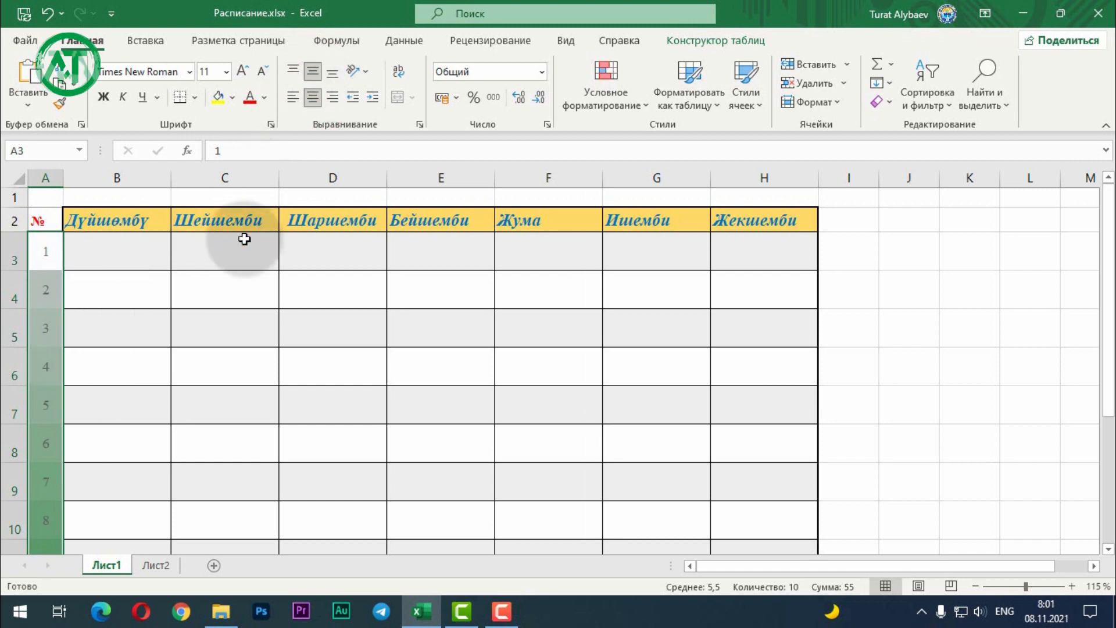
Angle the weekday header text in B2:H2 counterclockwise.
left_click_drag(95, 221, 755, 217)
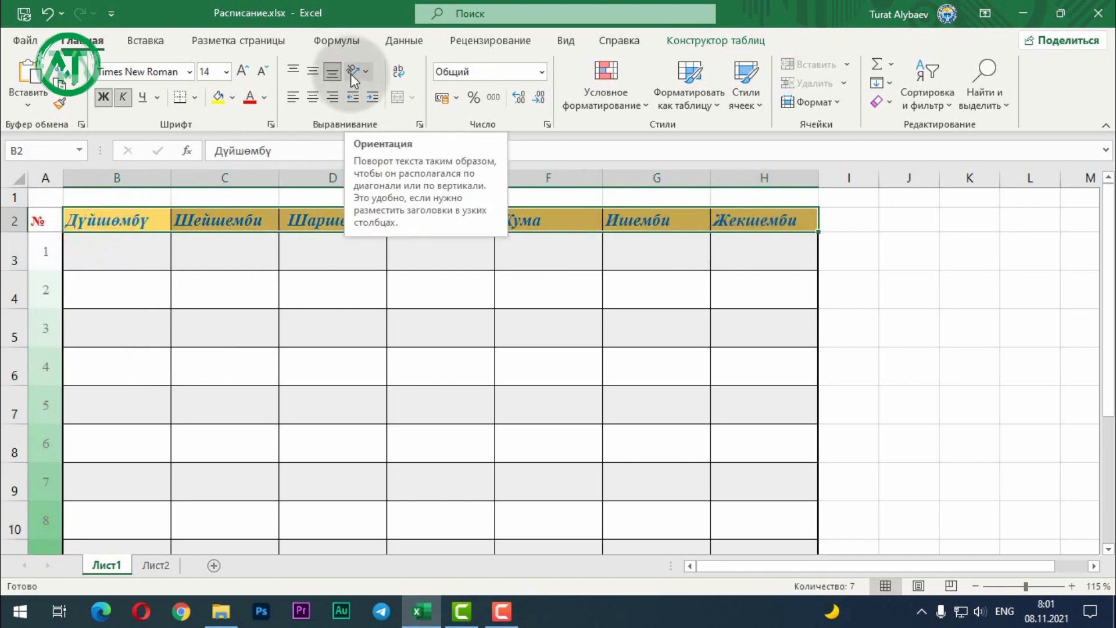
left_click(366, 73)
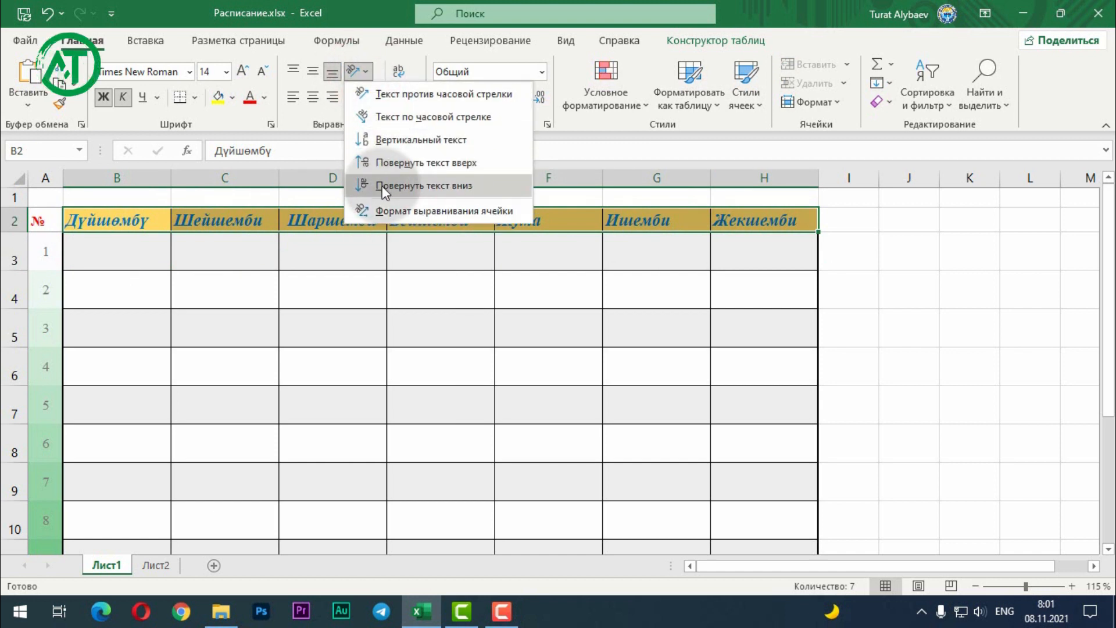
left_click(390, 100)
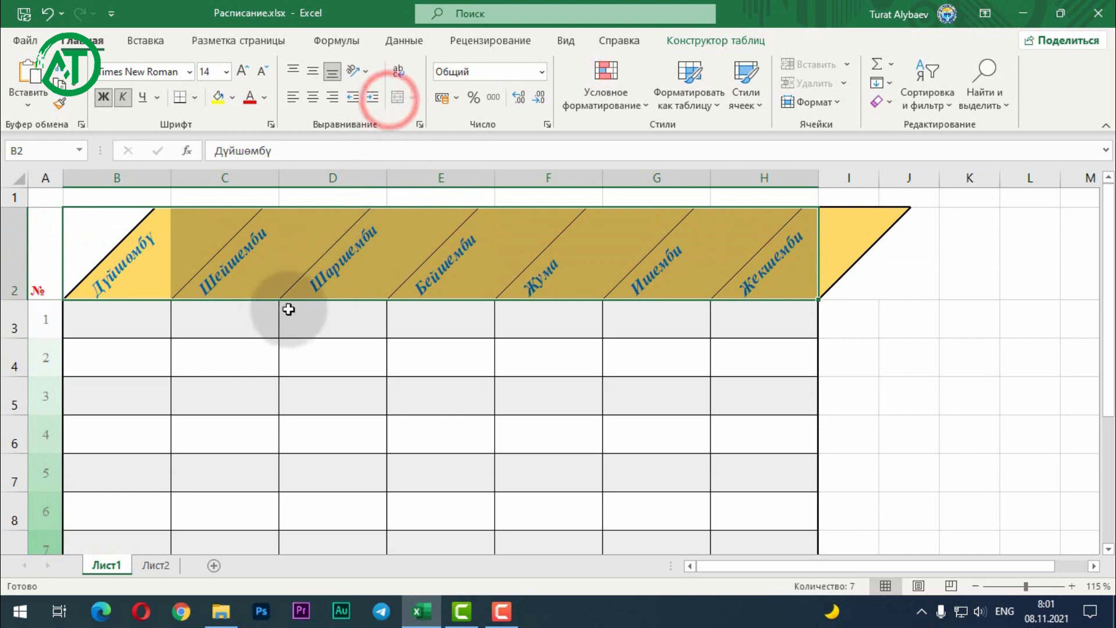
Try vertical text and text rotated up as orientations for the weekday headers in B2:H2.
left_click(370, 73)
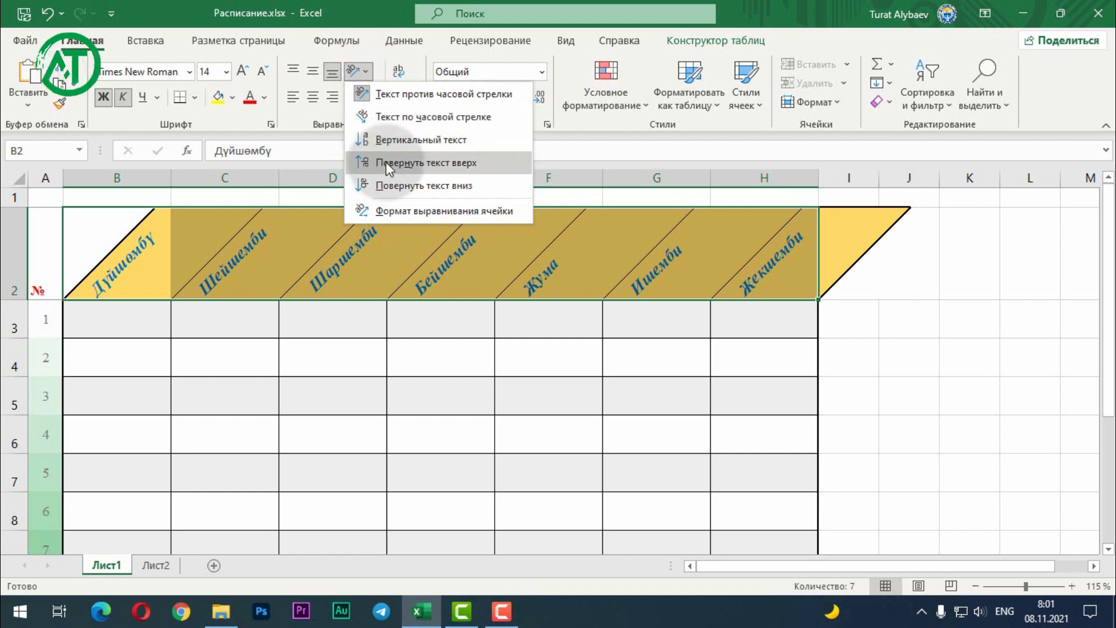
left_click(413, 139)
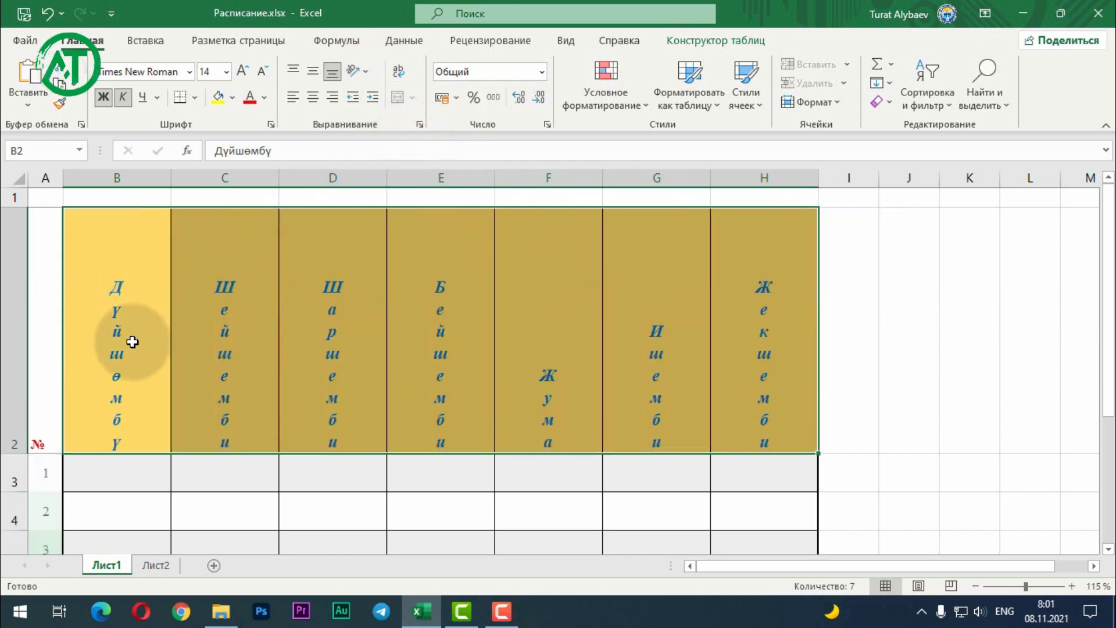
left_click(366, 77)
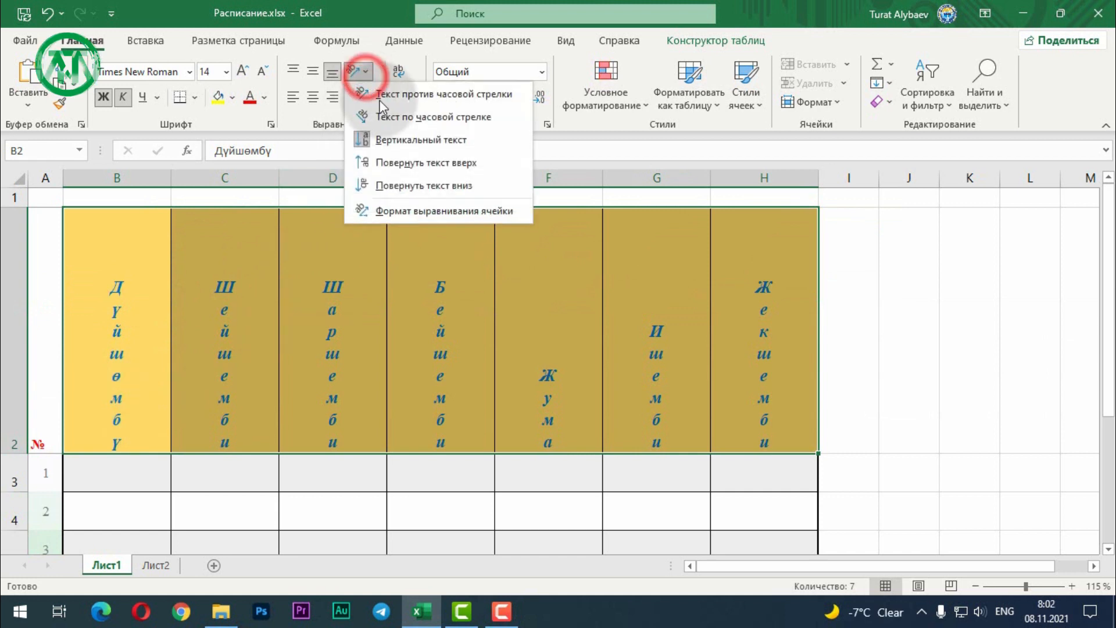
left_click(417, 162)
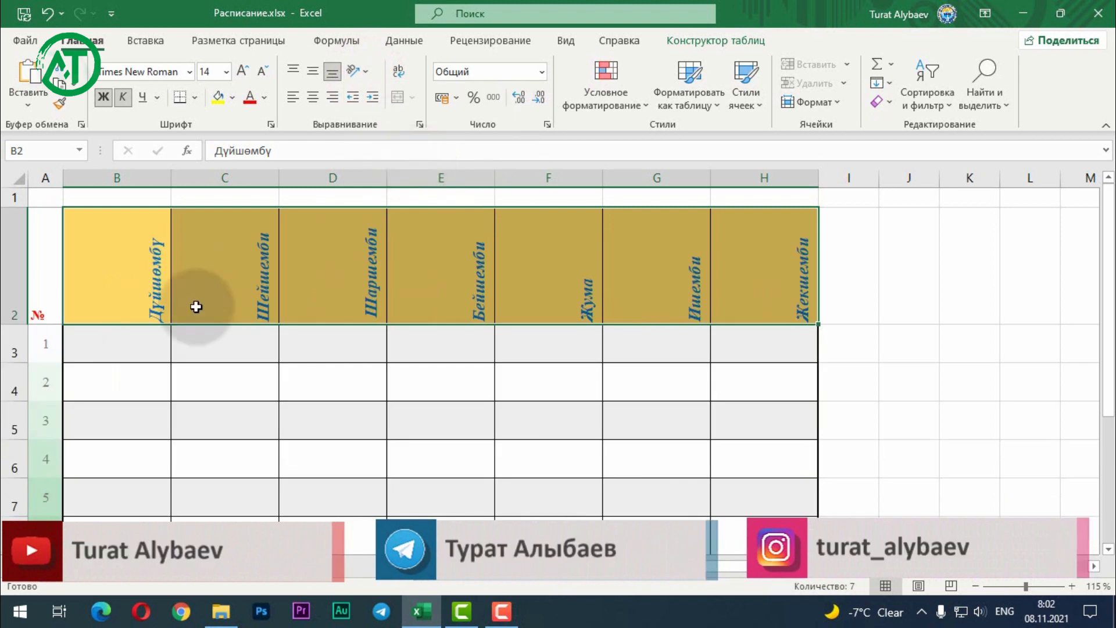
Rotate the weekday header text in B2:H2 down, and view the cell alignment format settings without changing them.
left_click(361, 74)
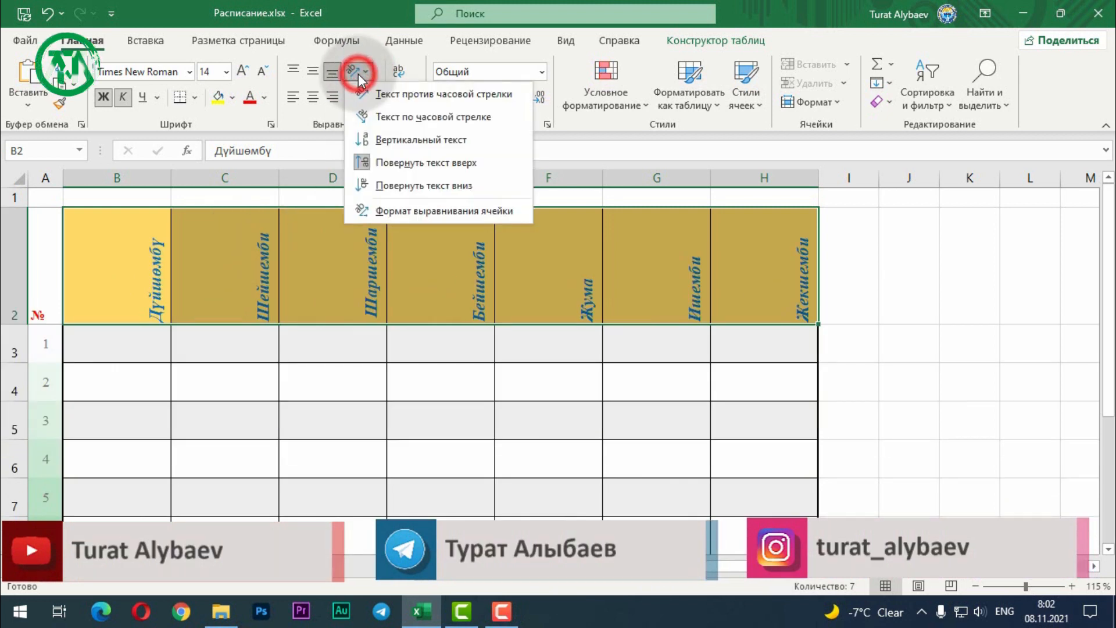
left_click(401, 179)
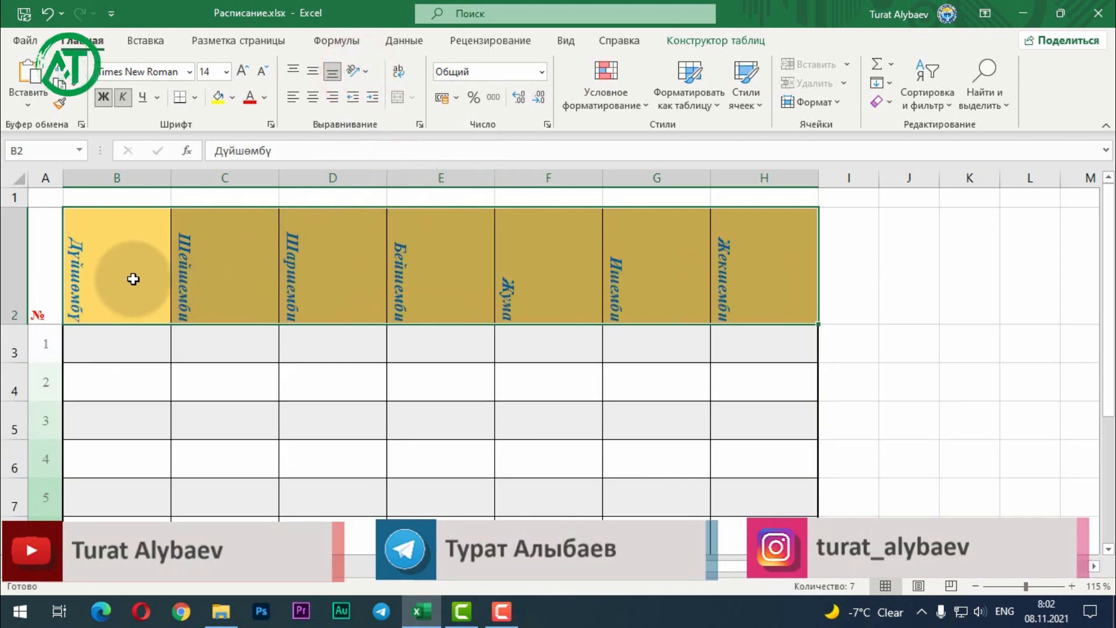
left_click(365, 72)
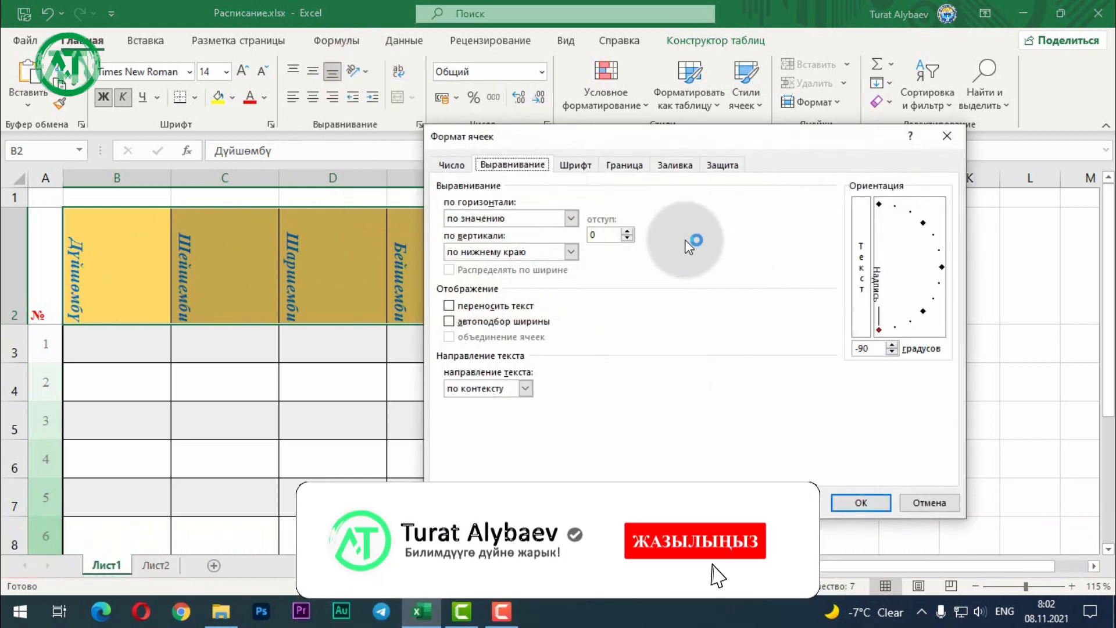
left_click(943, 138)
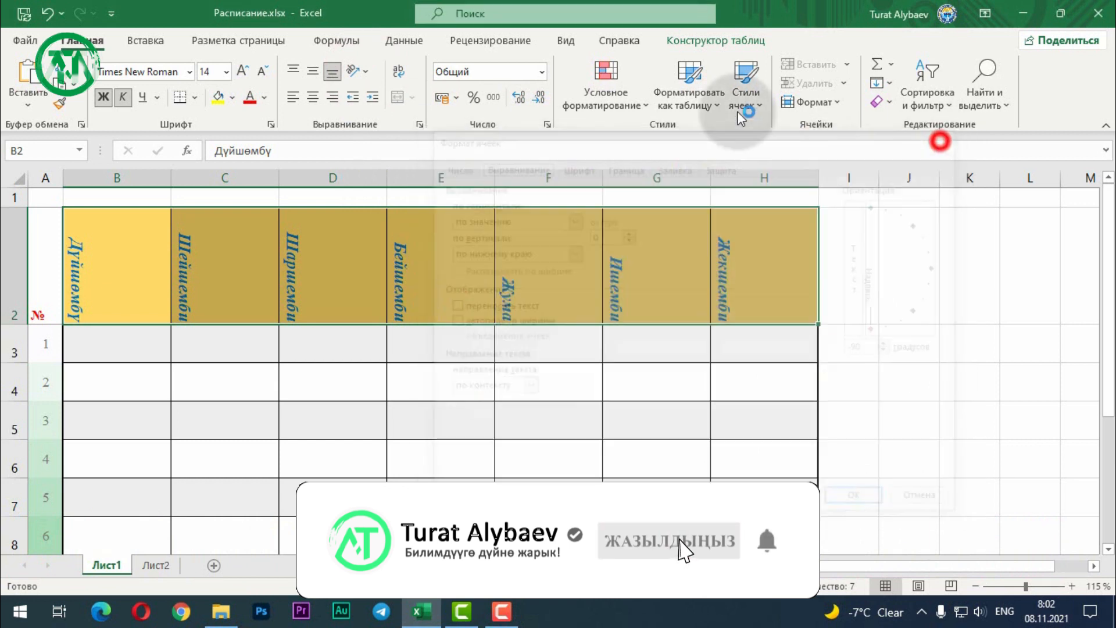
Set the text orientation of the weekday headers in B2:H2 to 45 degrees through the cell alignment format settings.
left_click(358, 71)
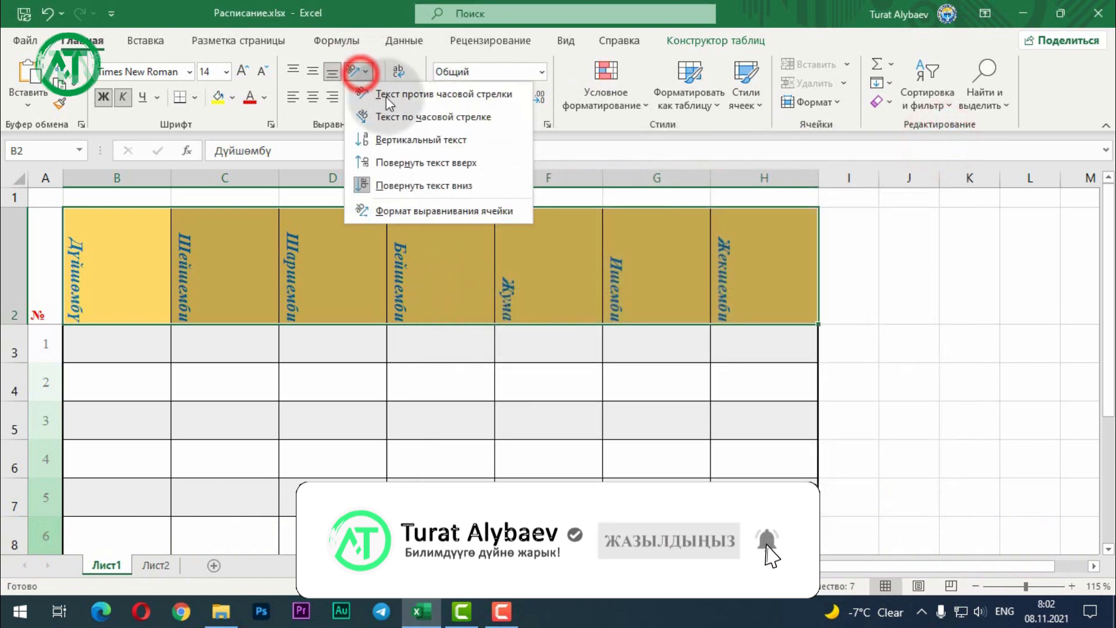
left_click(457, 215)
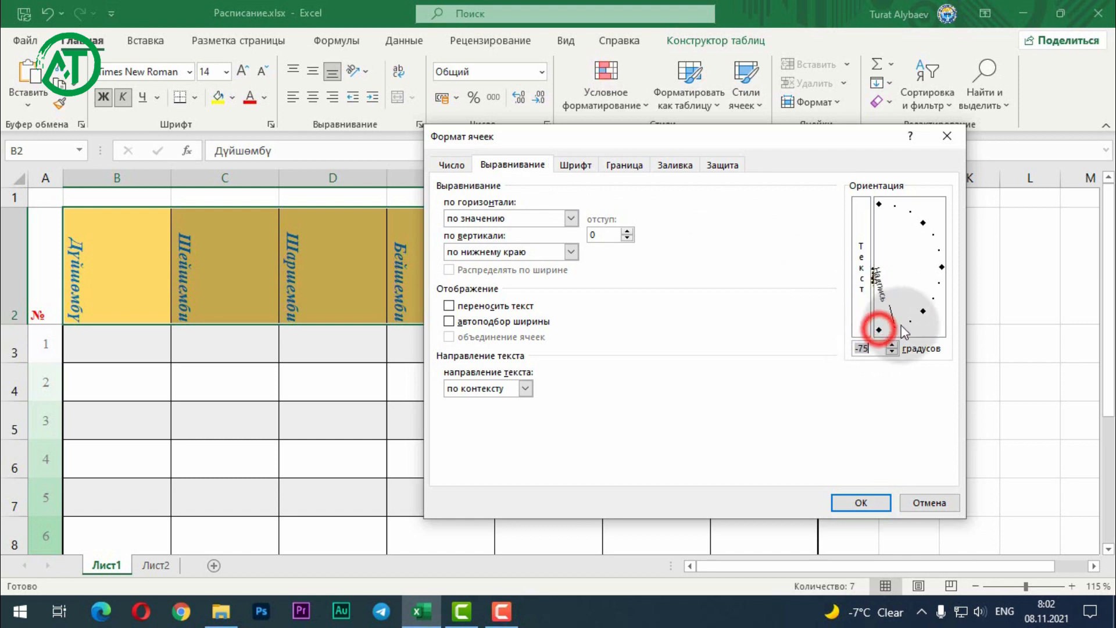
left_click_drag(901, 325, 925, 236)
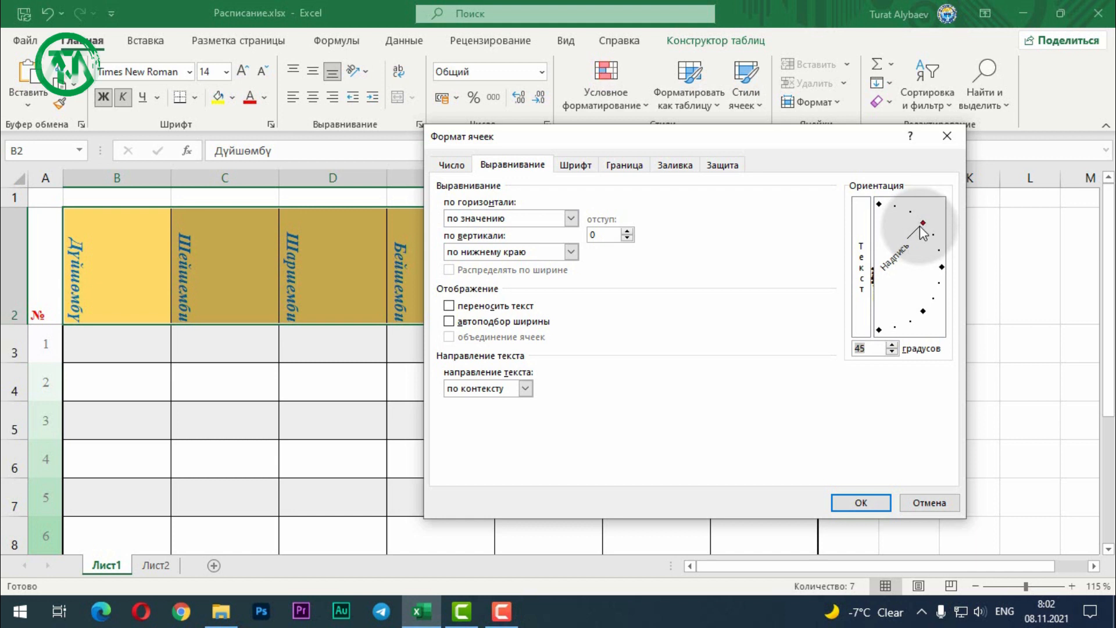
left_click(857, 502)
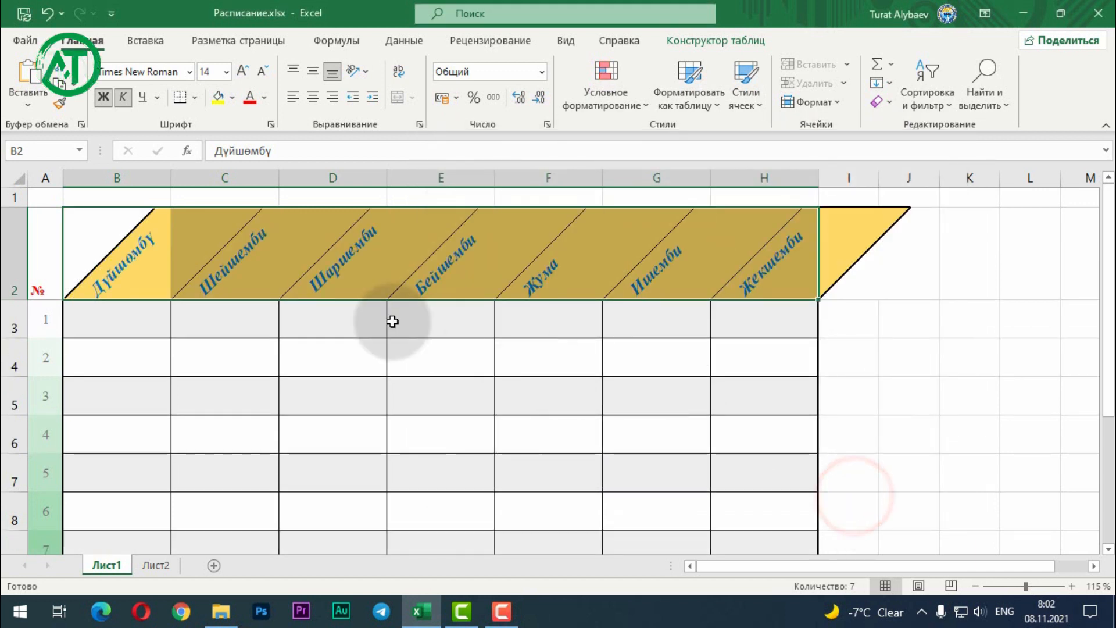
Undo the orientation changes on the weekday headers in B2:H2 back to plain horizontal text.
left_click(357, 70)
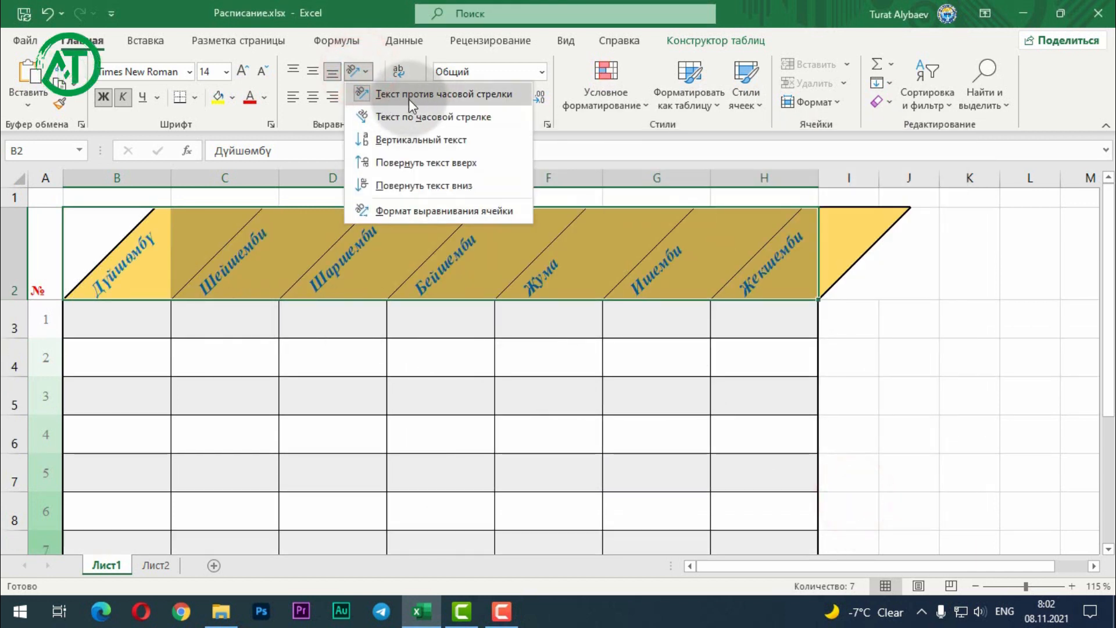
left_click(203, 303)
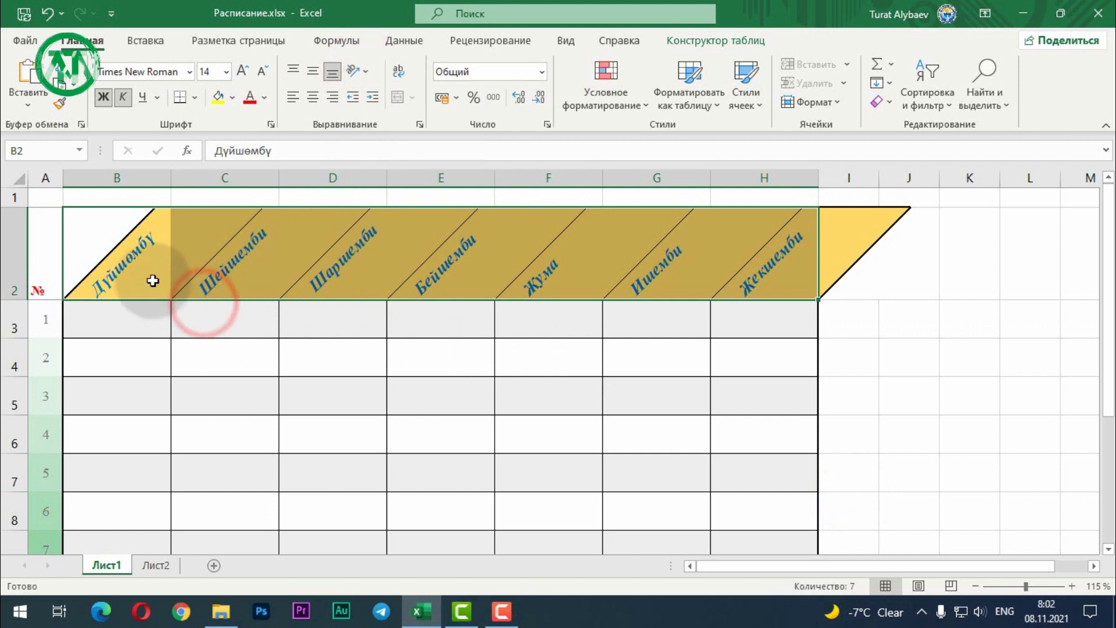
left_click(109, 249)
left_click(733, 277, "shift")
key("ctrl+z")
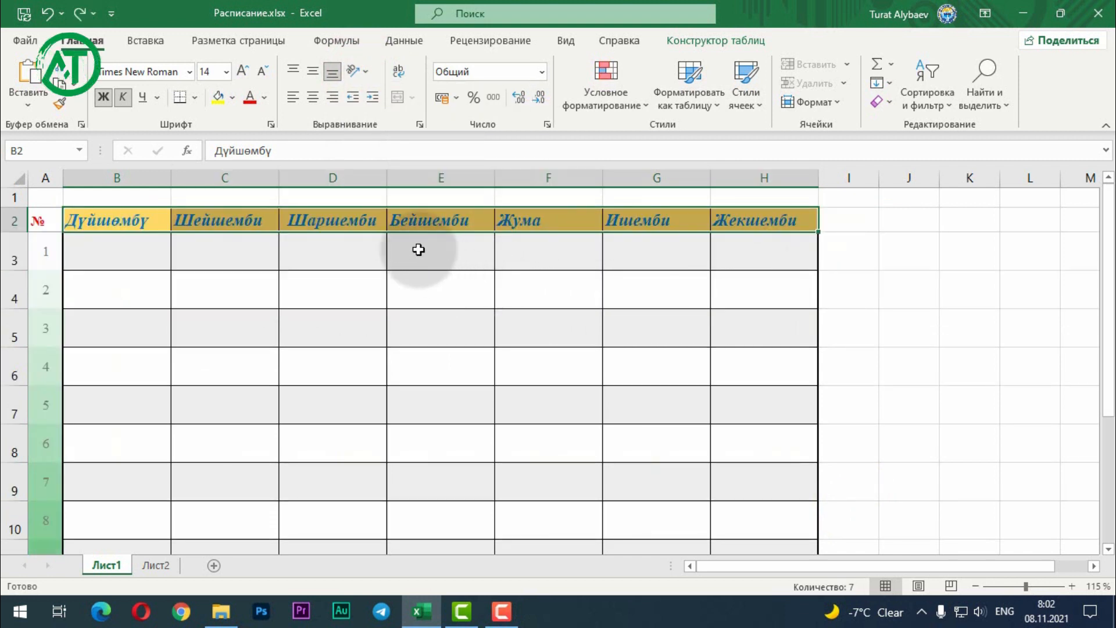
left_click(242, 276)
Enter the title "Аптанын күндөрү" in cell B1 above the weekday headers.
left_click(127, 200)
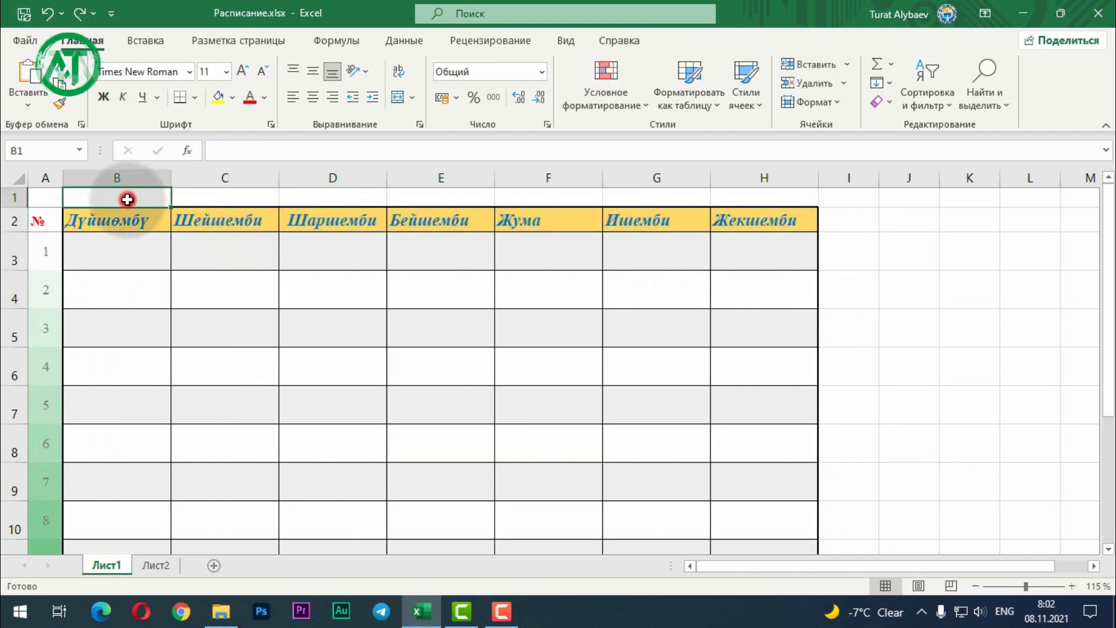
type("Аптан")
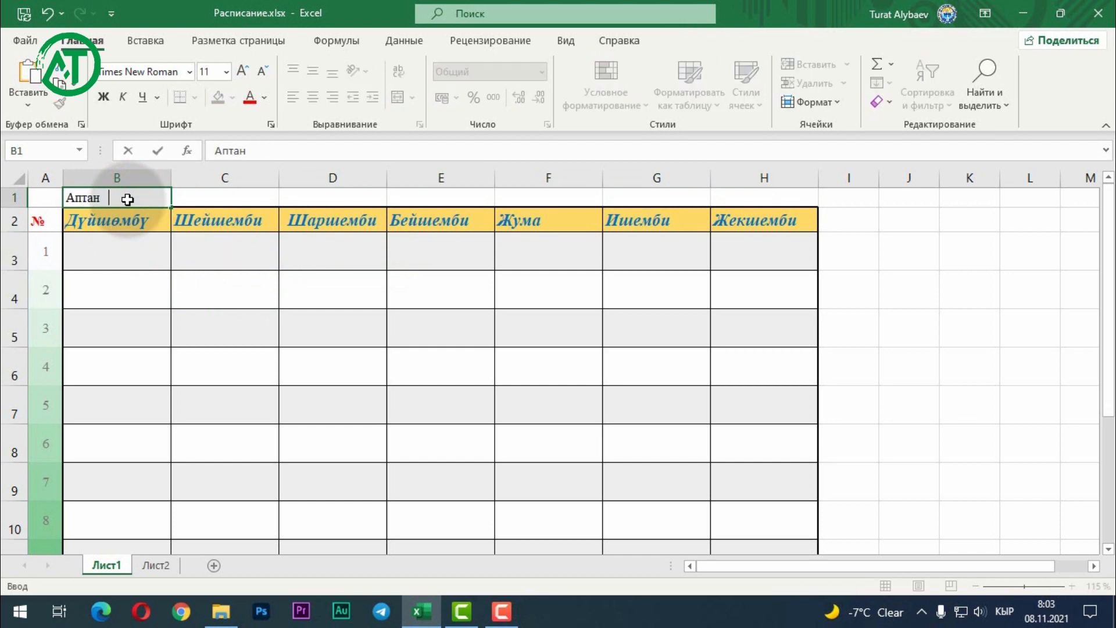
type("ын күндөрү")
left_click(179, 280)
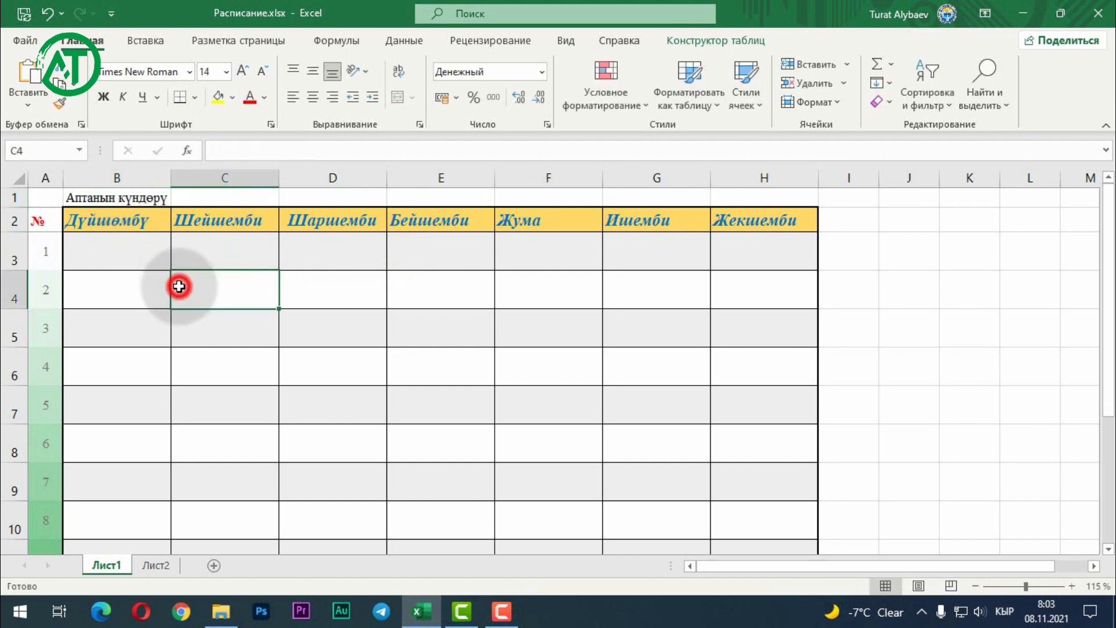
Set the font size of the title in B1 to 16.
left_click(115, 196)
left_click(213, 74)
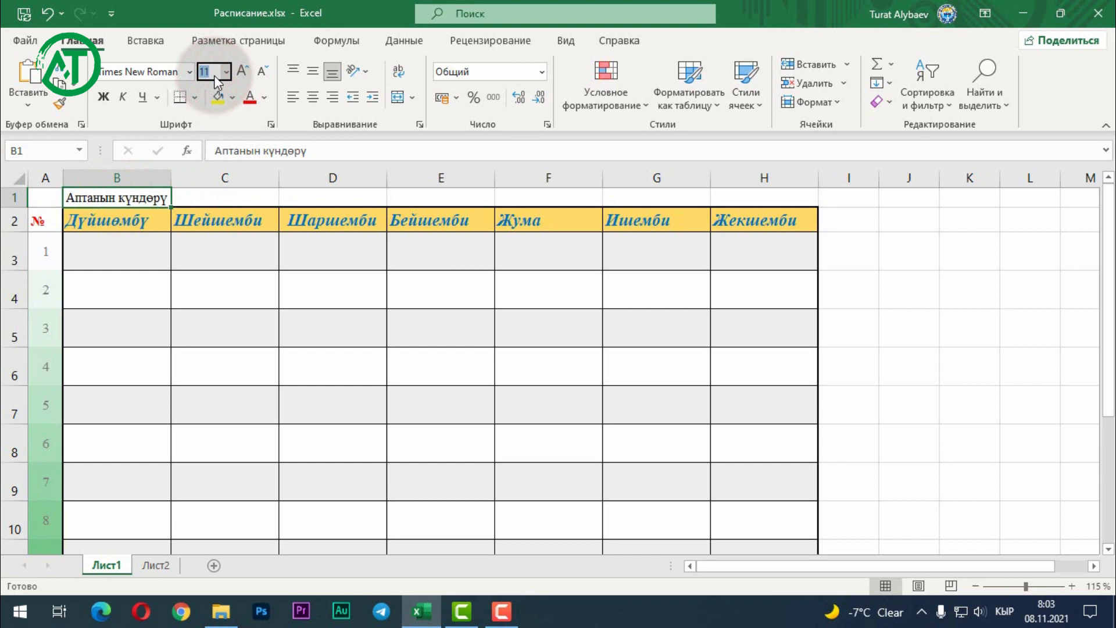
type("16")
key("Return")
left_click(273, 250)
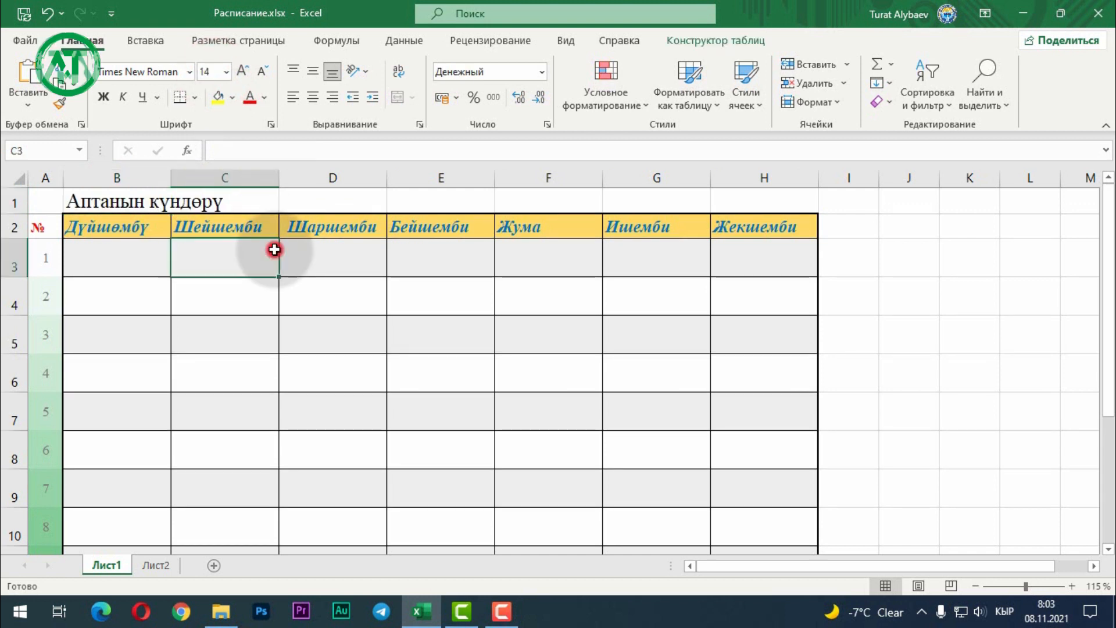
Wrap the title text within cell B1.
left_click(124, 205)
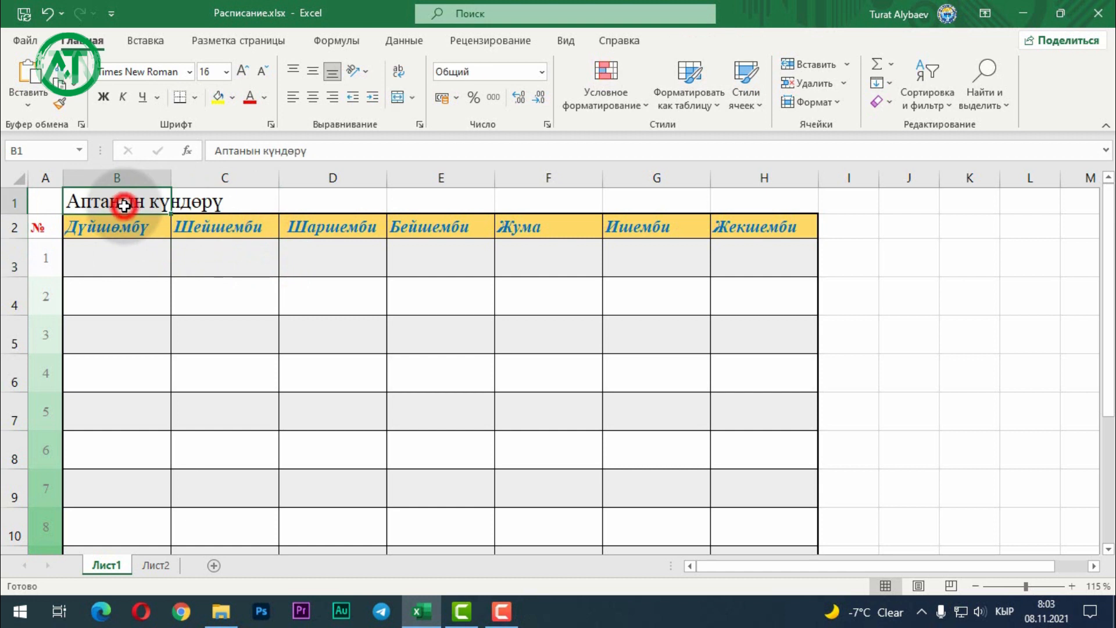
left_click(399, 73)
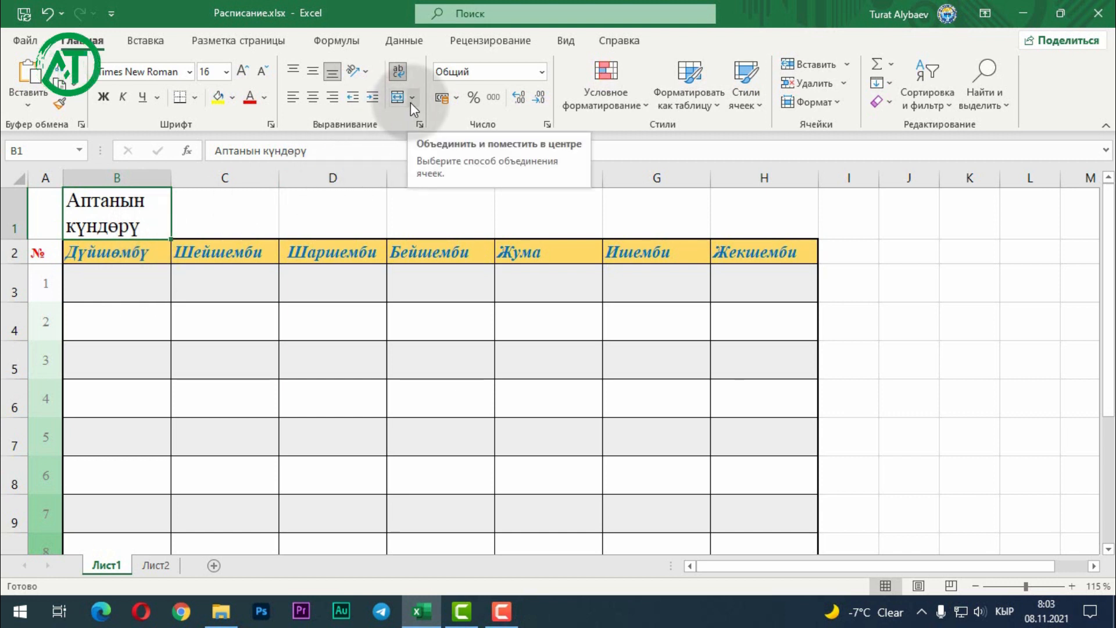
left_click(221, 306)
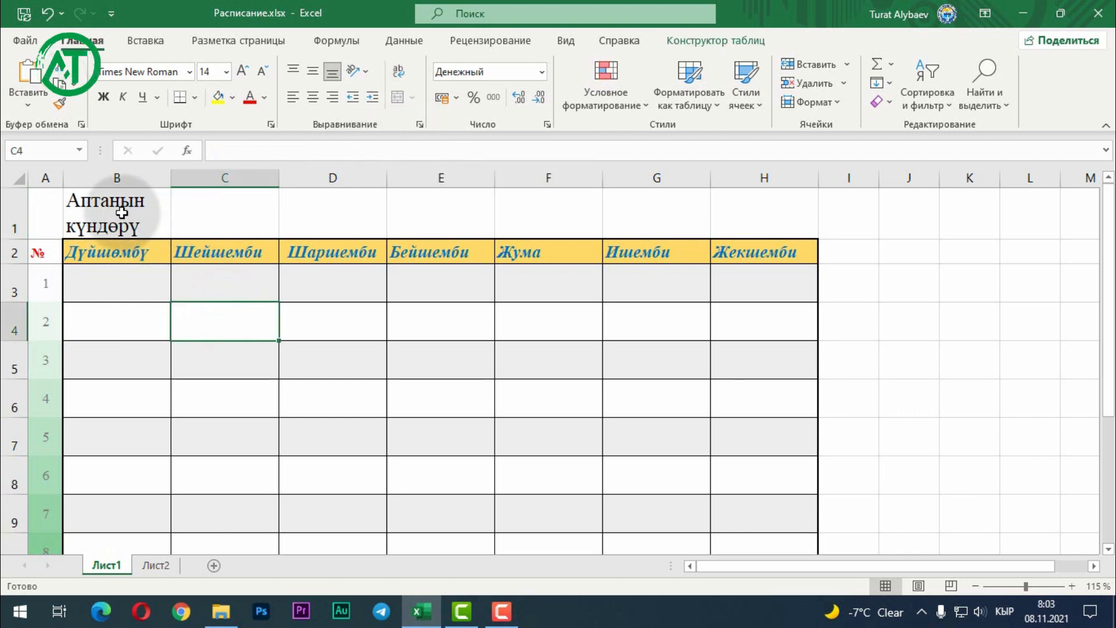
Merge and centre B1:H1 across the table width, and align the title vertically in the middle.
left_click_drag(121, 213, 768, 215)
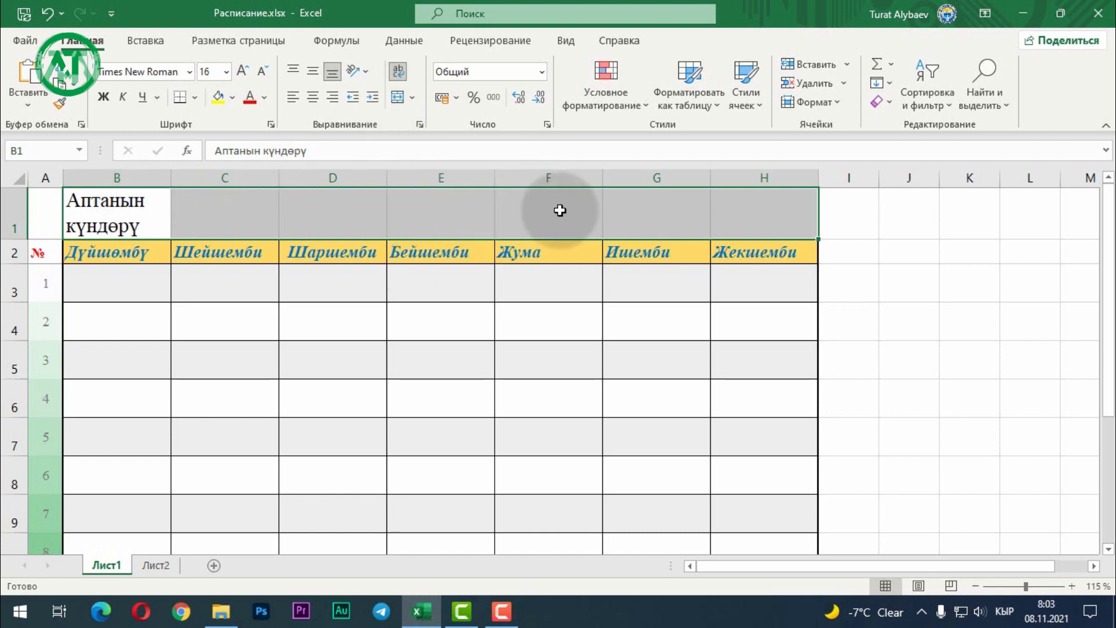
left_click(398, 97)
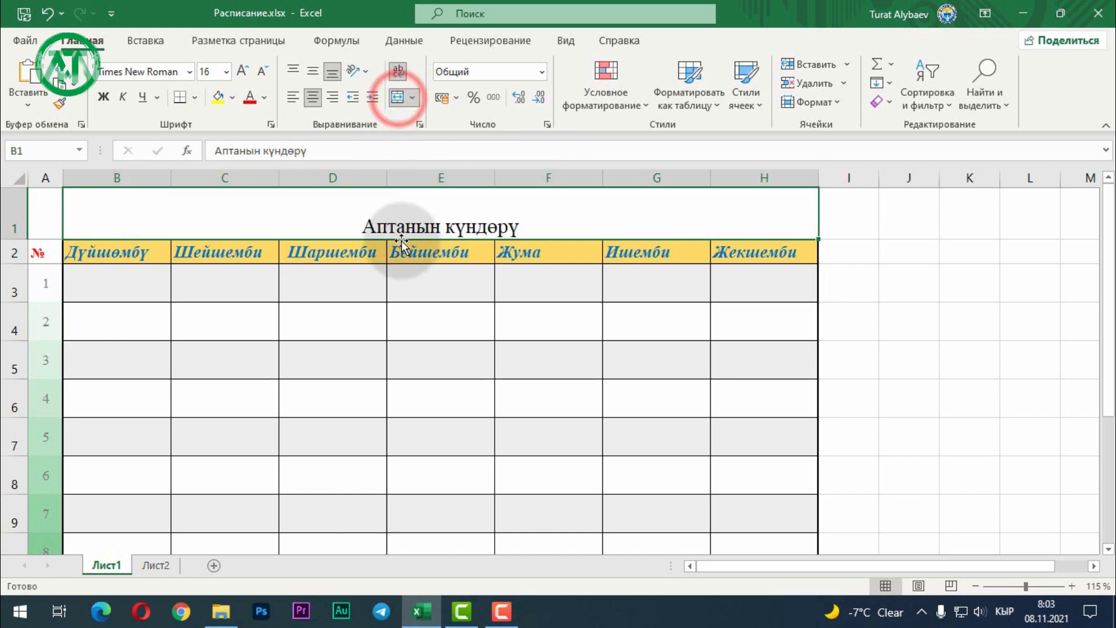
left_click(313, 73)
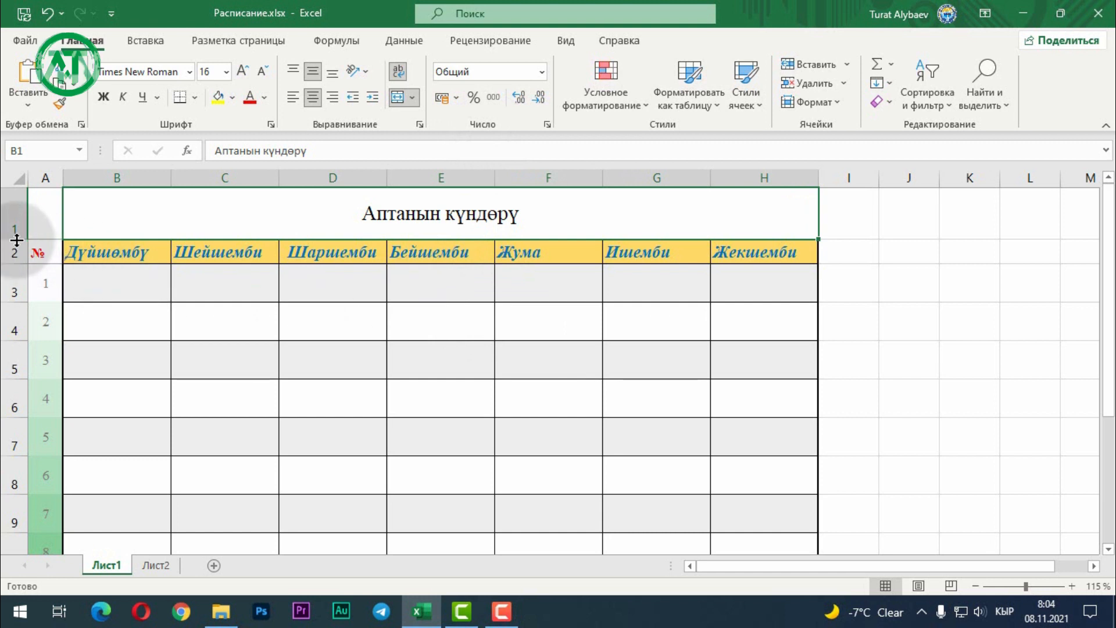
Reduce the height of title row 1 and of the numbered rows 3 to 12.
left_click_drag(16, 235, 16, 233)
left_click_drag(16, 233, 16, 227)
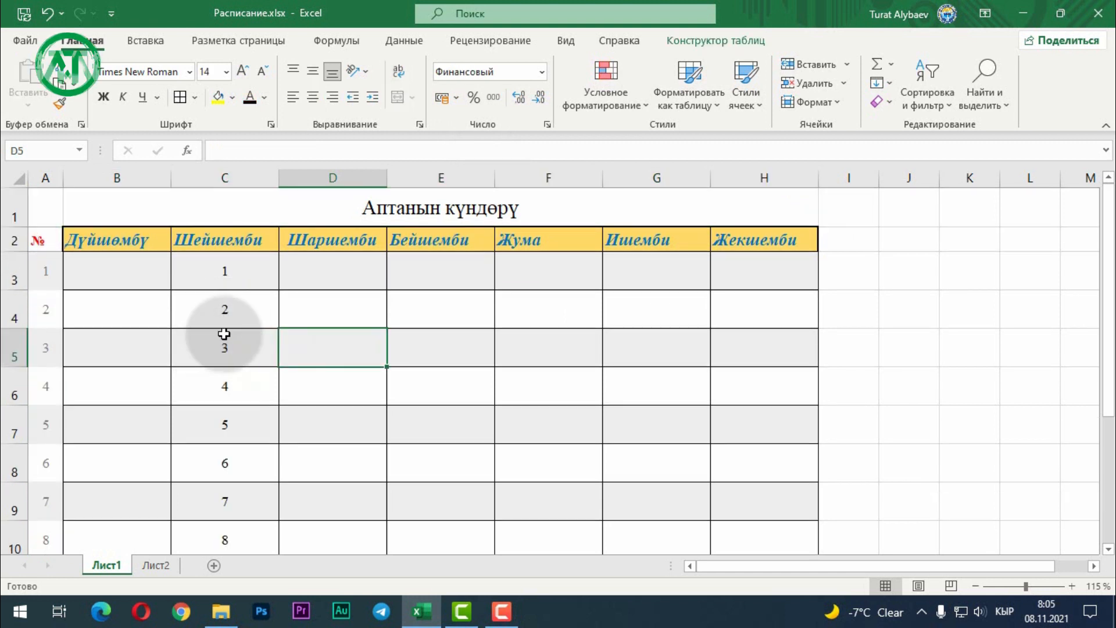
scroll(250, 285, "down", 1)
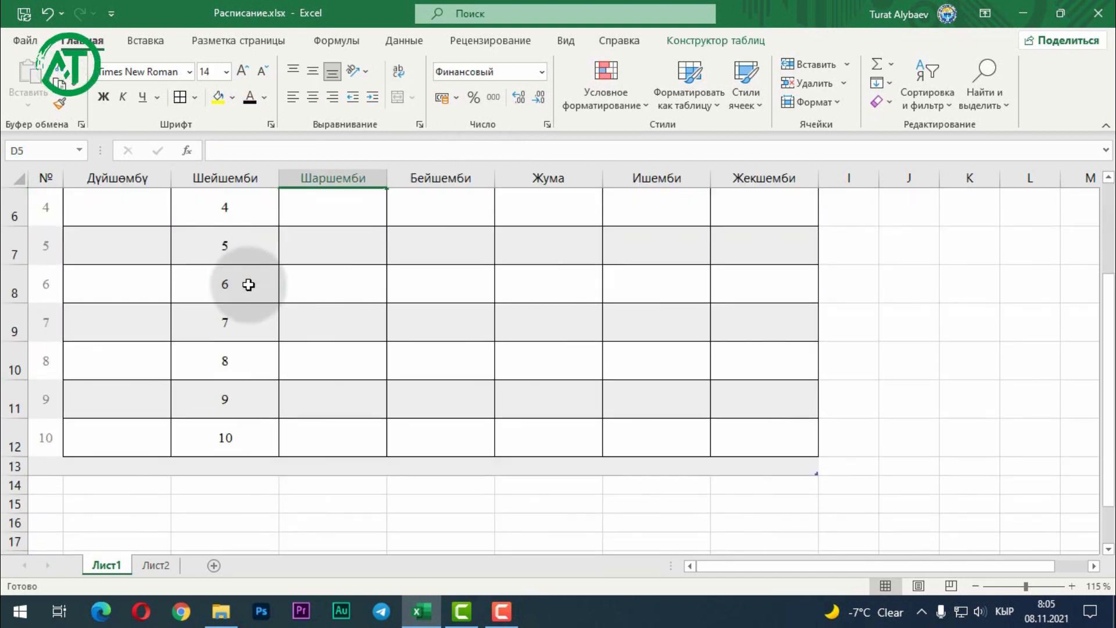
scroll(246, 281, "up", 1)
left_click_drag(27, 287, 16, 443)
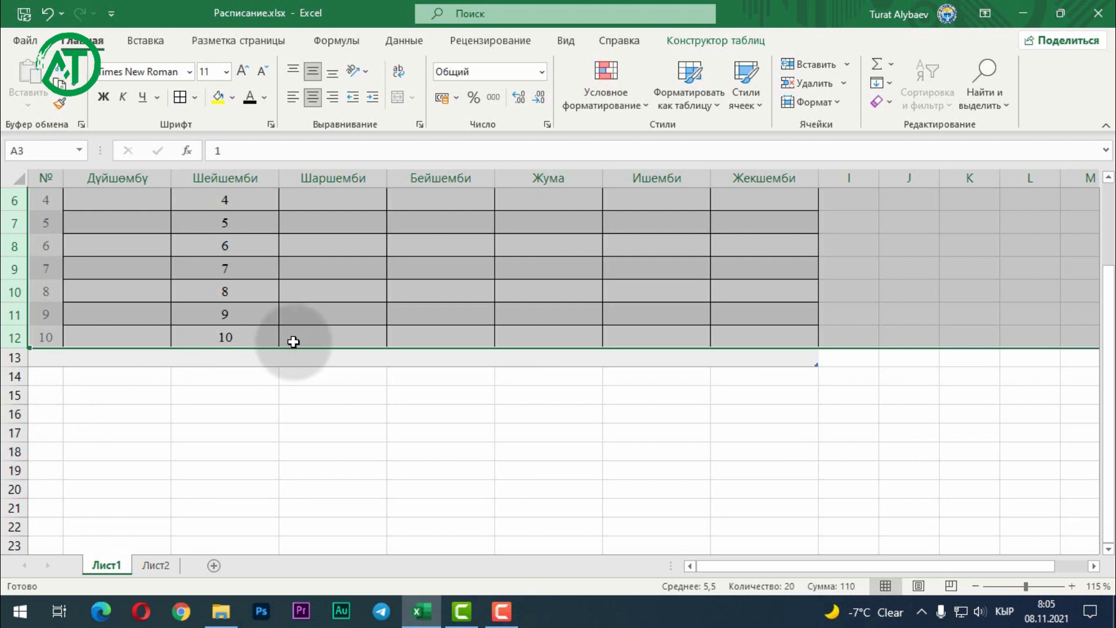
scroll(291, 342, "up", 2)
left_click(185, 375)
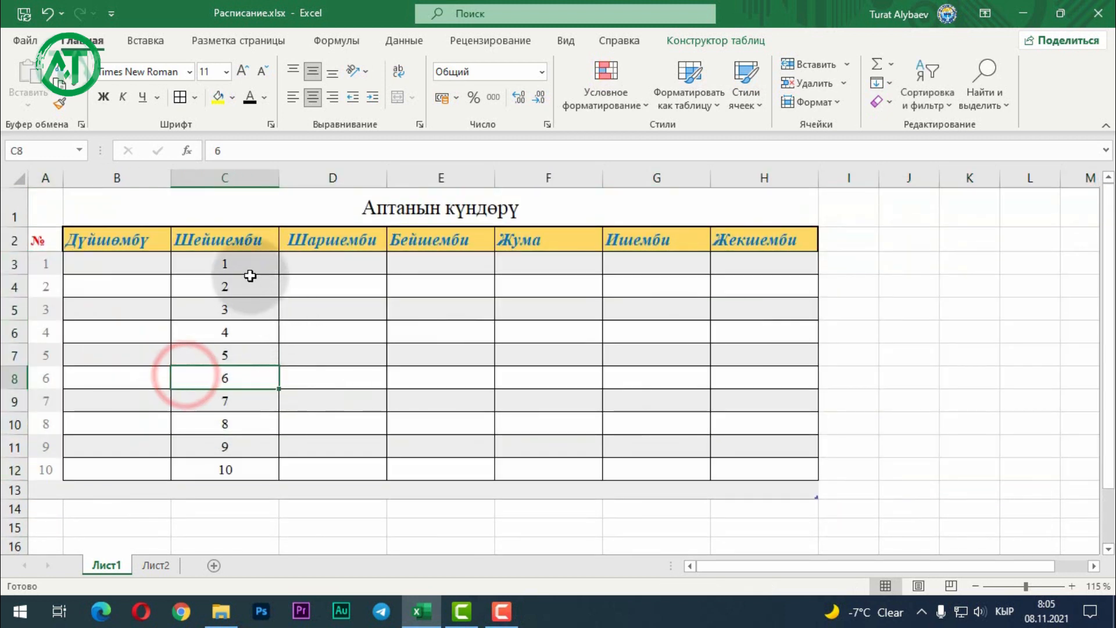
Apply the General (Общий) number format to the whole of column C.
left_click_drag(245, 262, 244, 465)
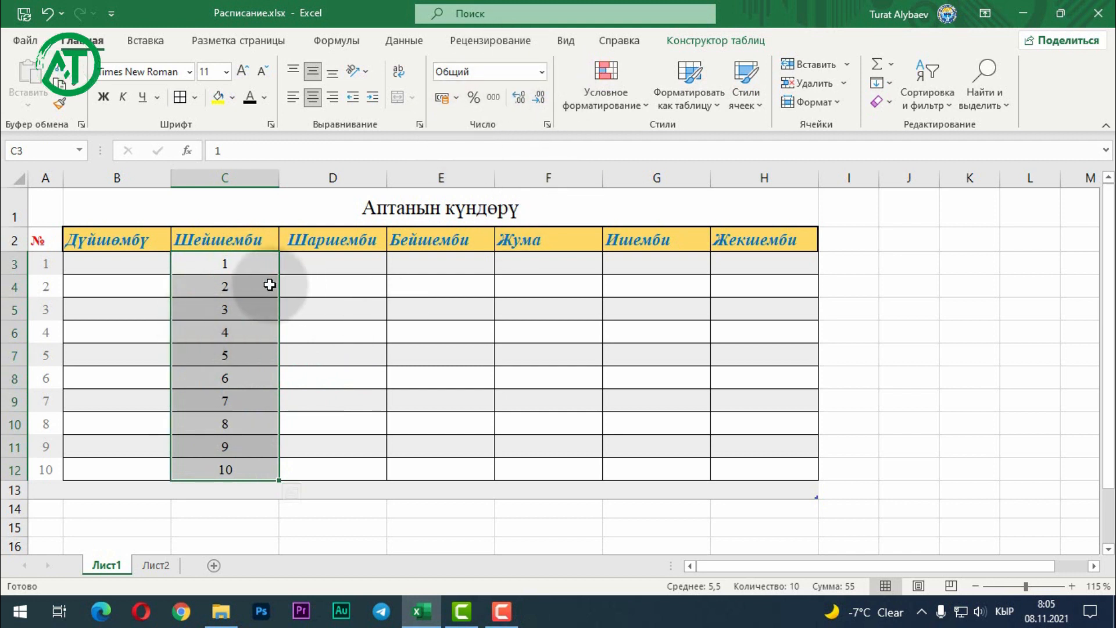
left_click(270, 285)
left_click(246, 263)
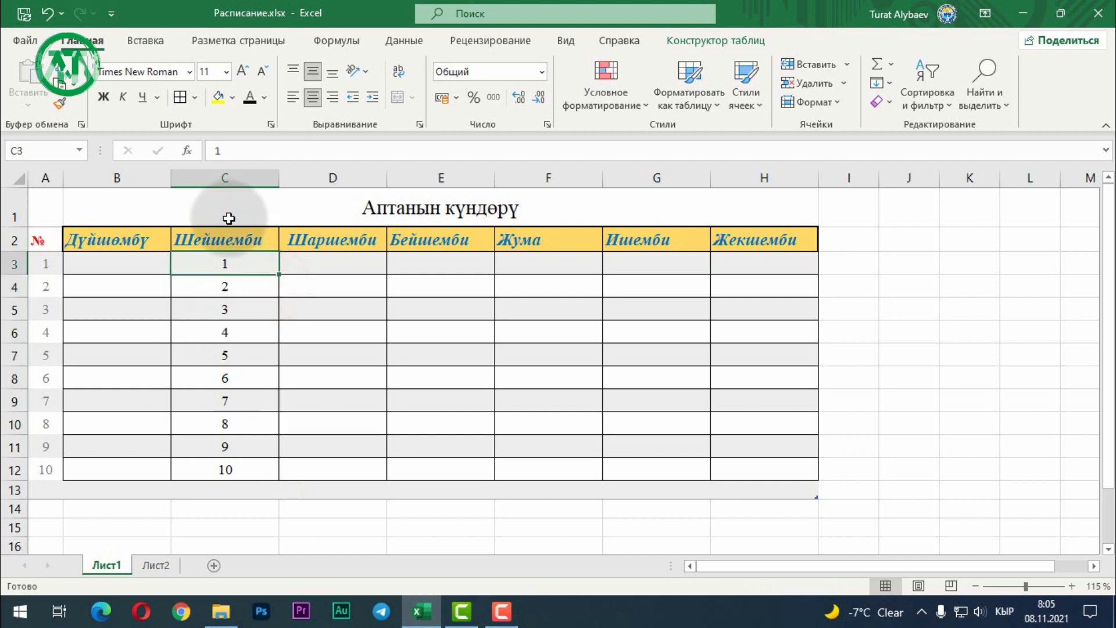
left_click(249, 176)
left_click(527, 72)
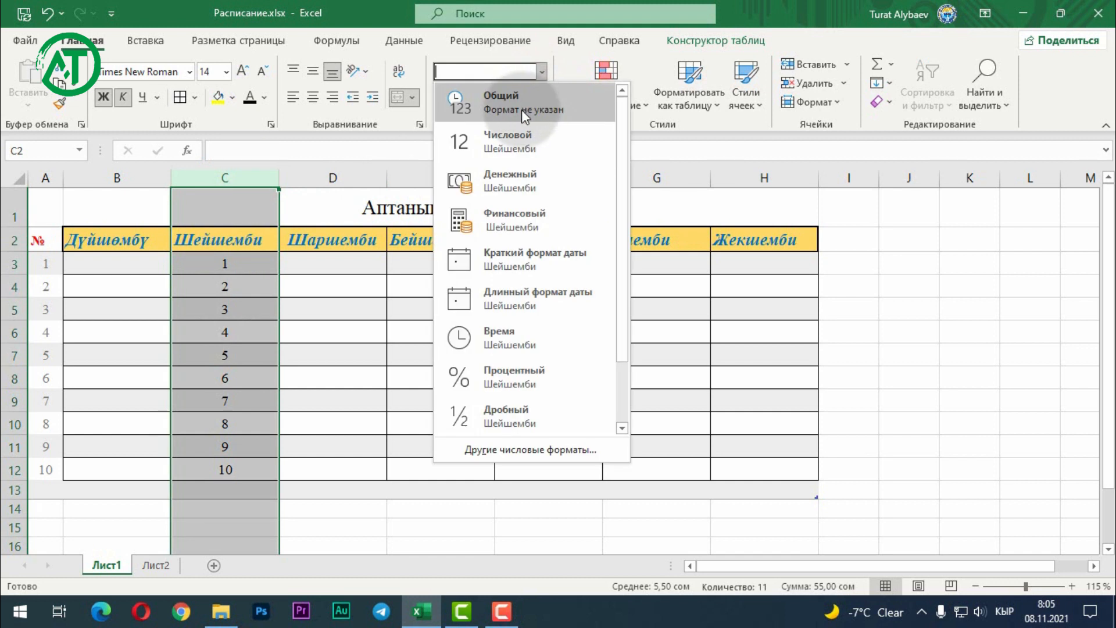
left_click(521, 110)
left_click(226, 342)
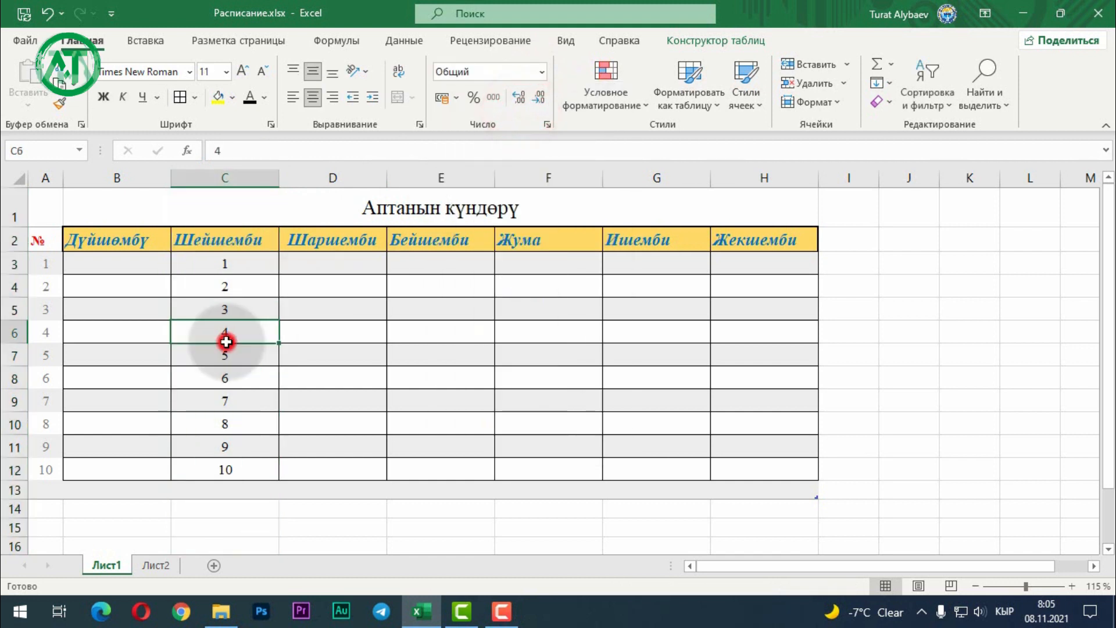
Copy the numbers in C3:C12 into the Шаршемби column, starting at D3.
left_click_drag(242, 263, 242, 466)
key("ctrl+c")
left_click(321, 267)
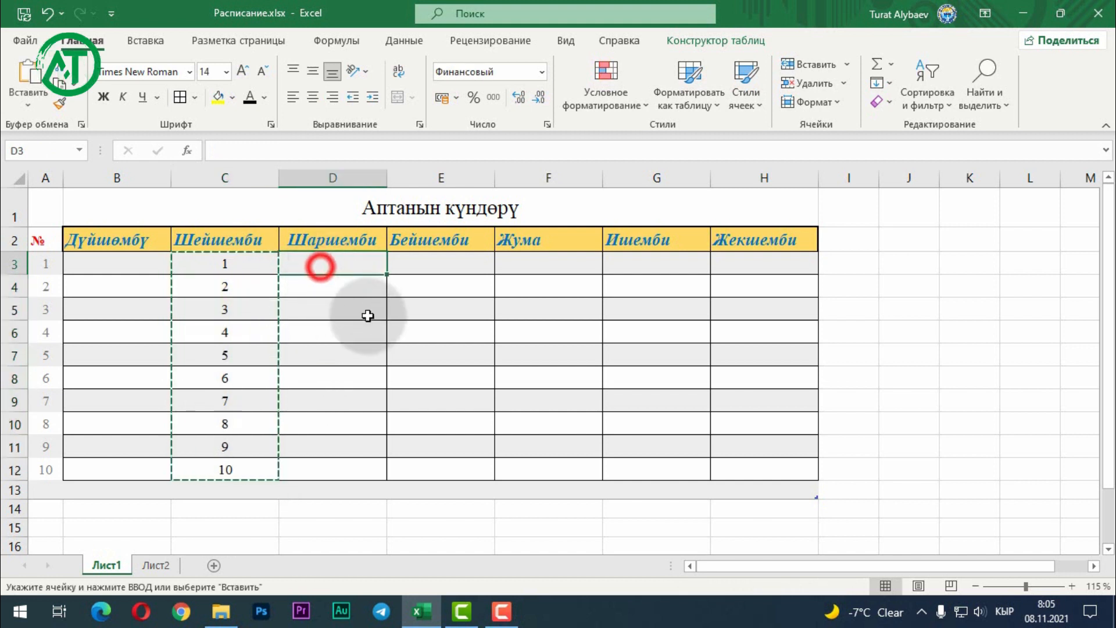
key("ctrl+v")
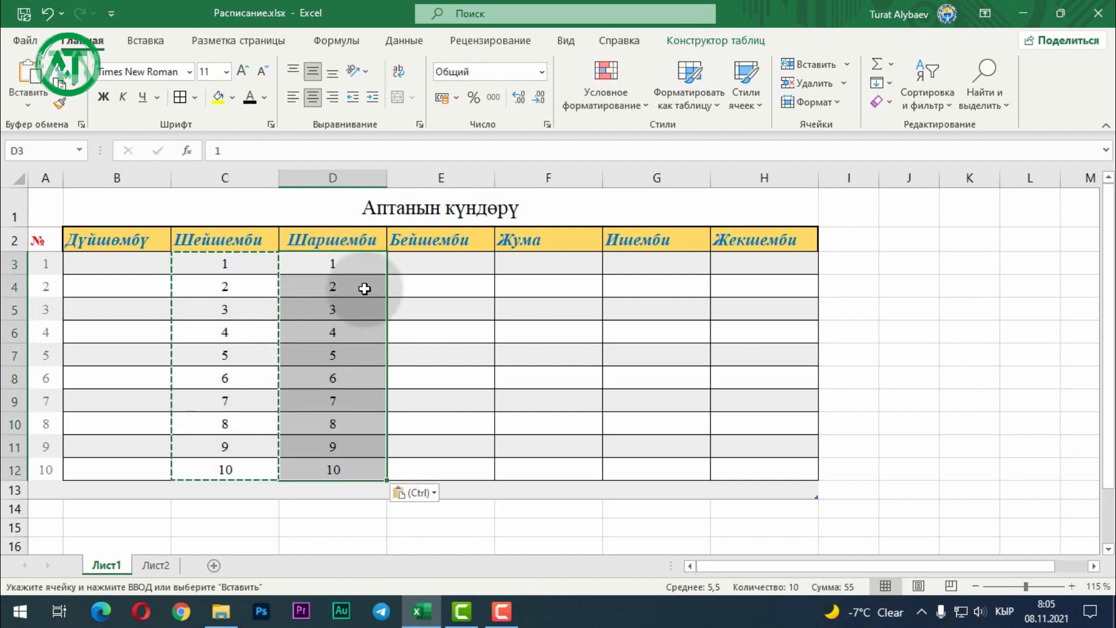
Apply the Currency (Денежный) number format to D3:D12.
left_click(365, 289)
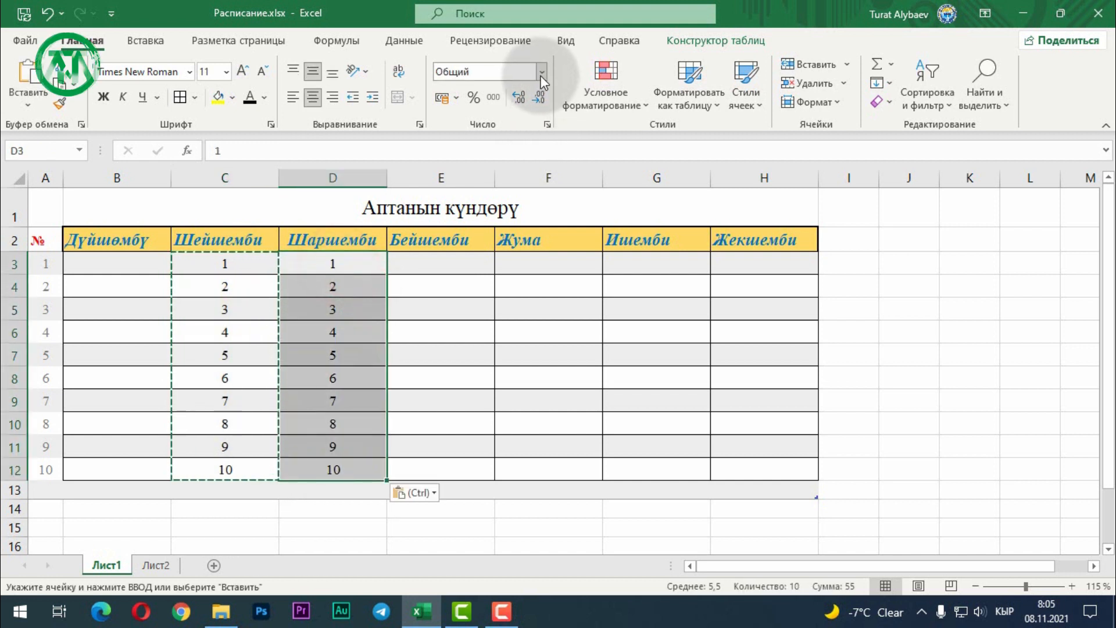
left_click(541, 73)
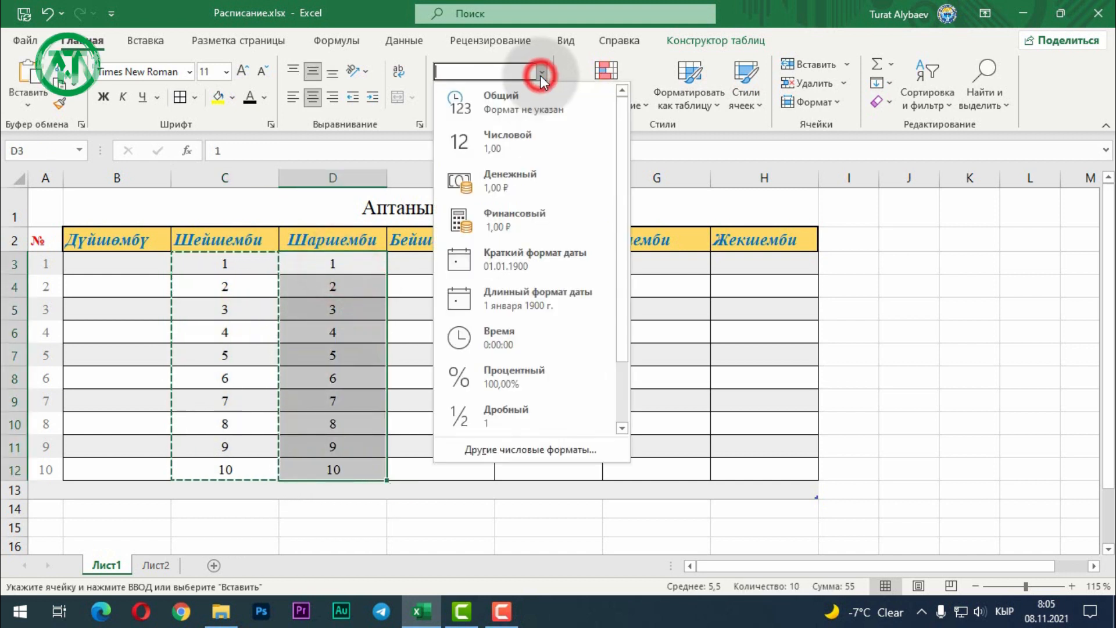
left_click(520, 179)
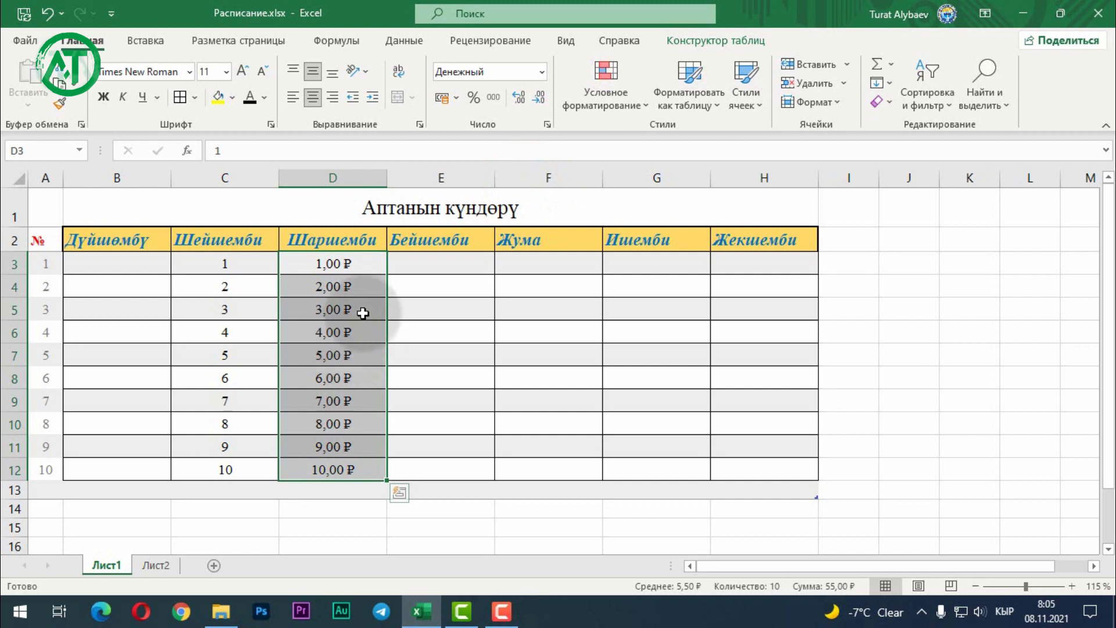
left_click(541, 75)
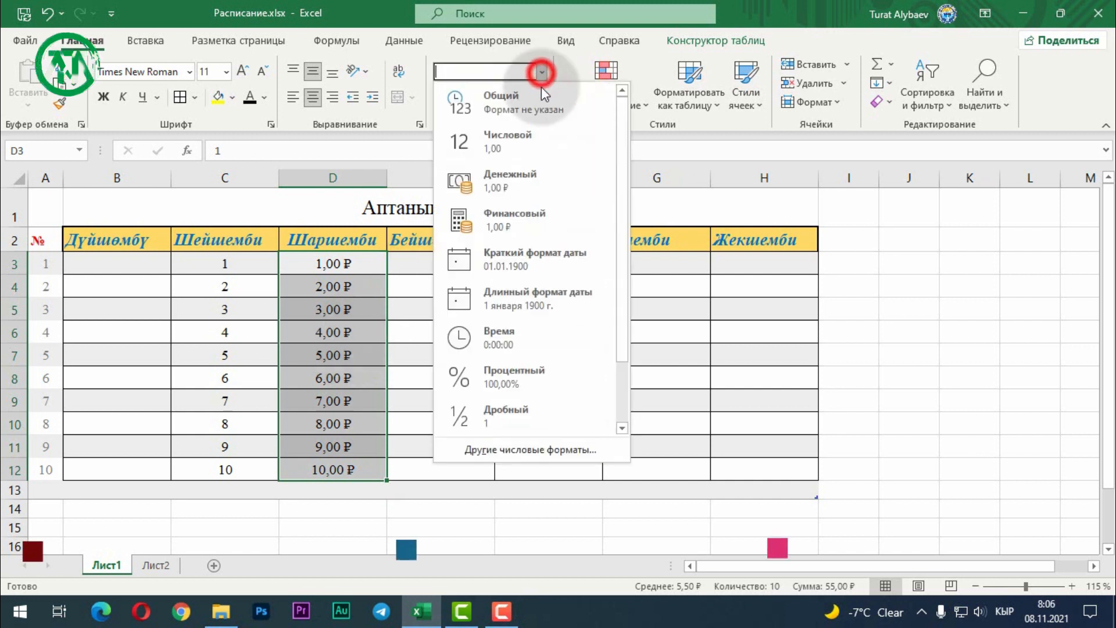
left_click(535, 445)
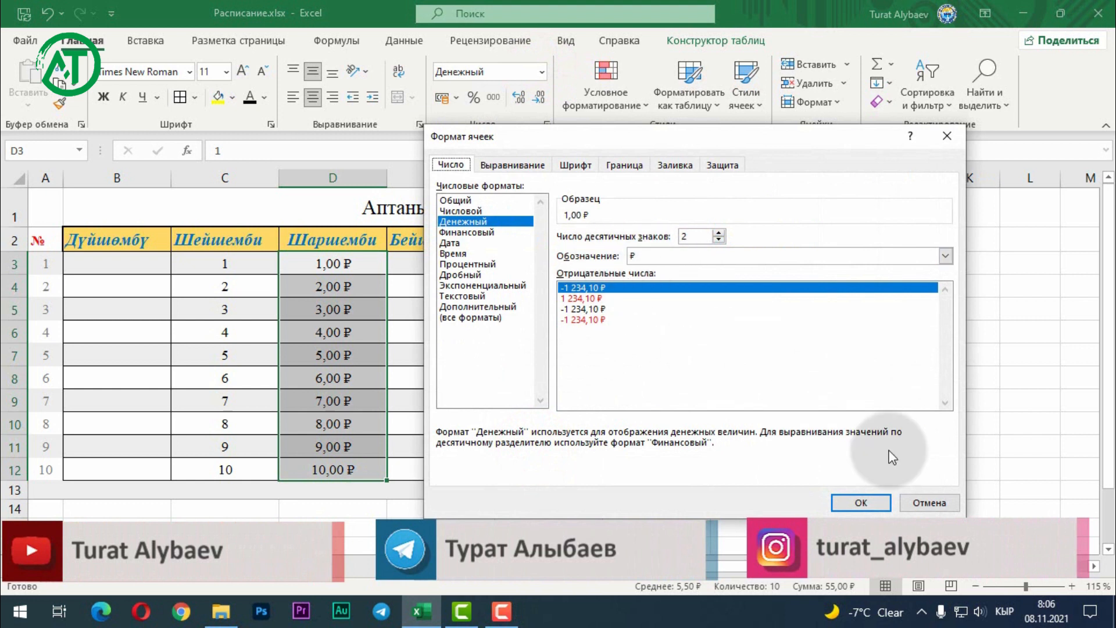
left_click(929, 502)
Set the currency symbol of the Денежный format in D3:D12 to сом киргизский.
left_click(542, 73)
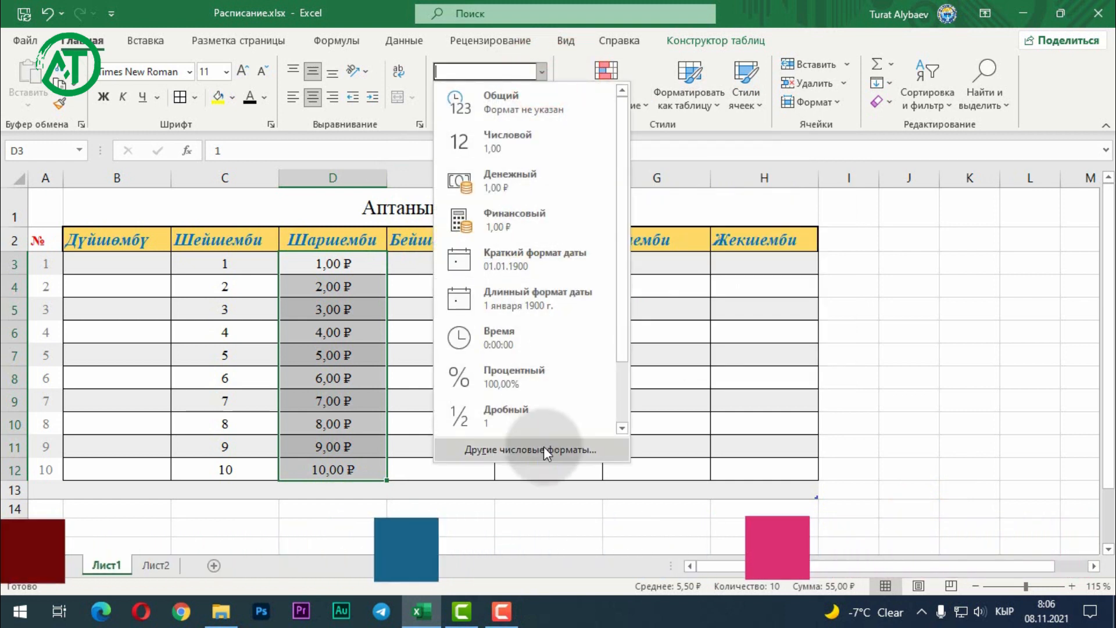
left_click(544, 450)
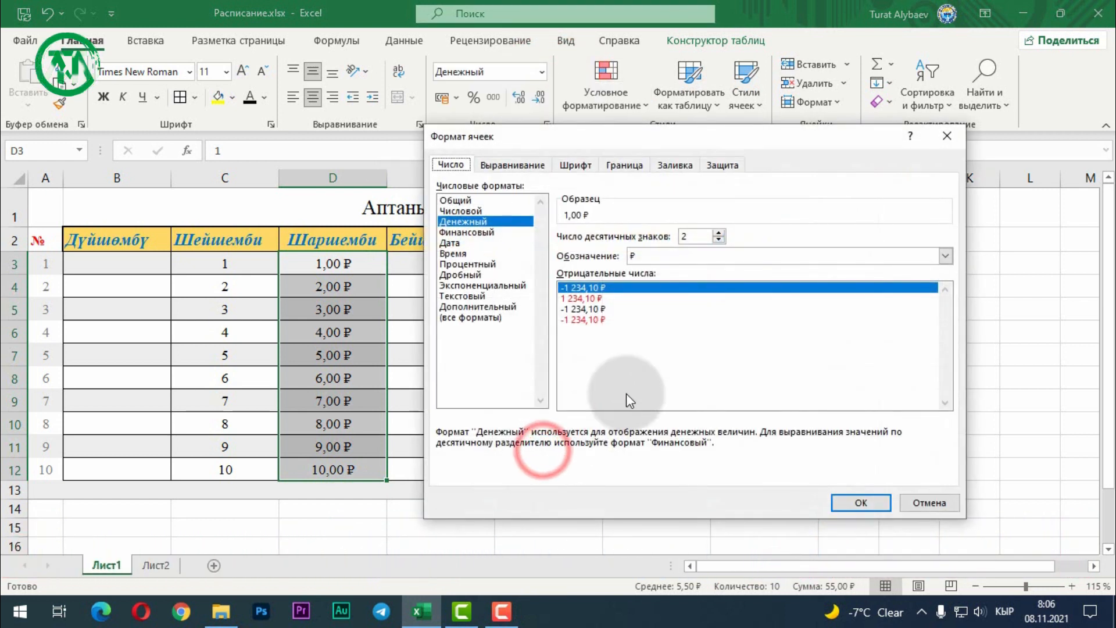
left_click(479, 233)
left_click(472, 221)
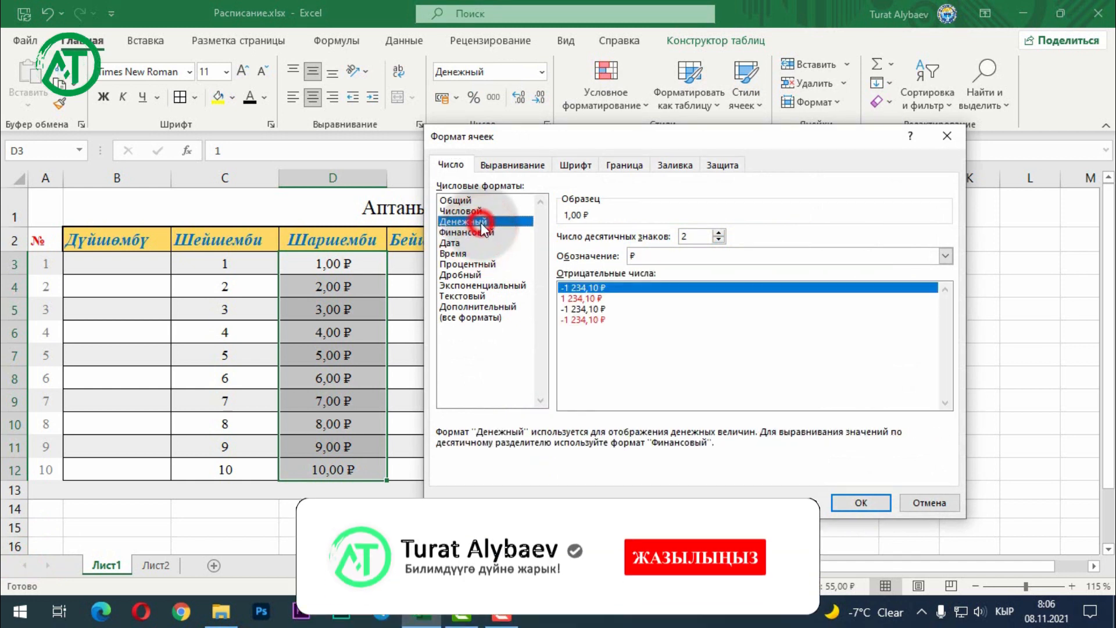
left_click(780, 258)
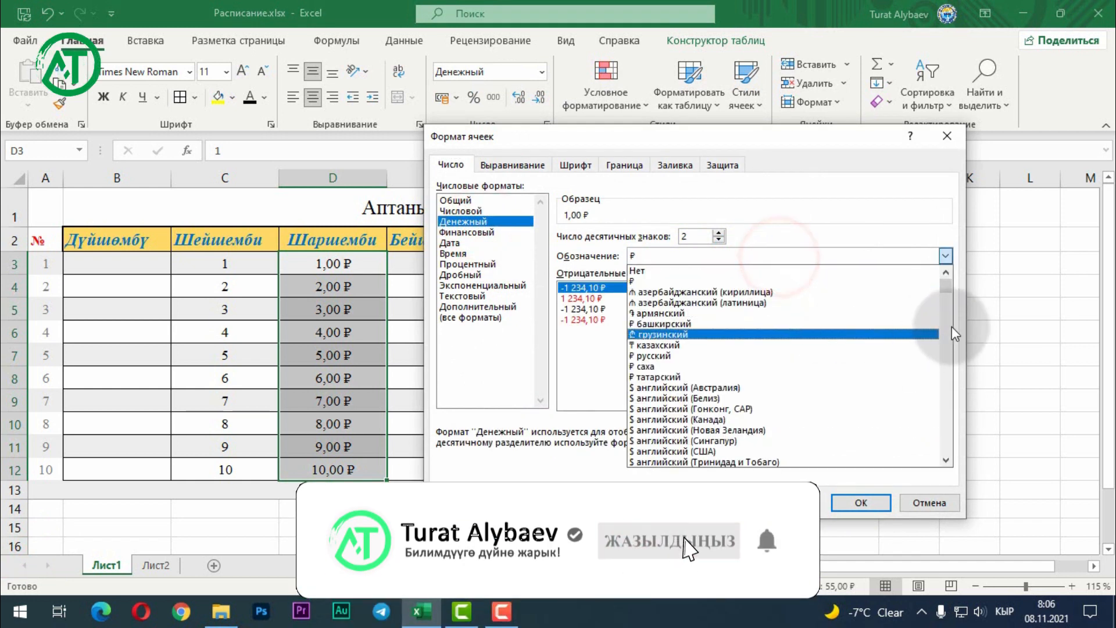
left_click_drag(949, 296, 949, 371)
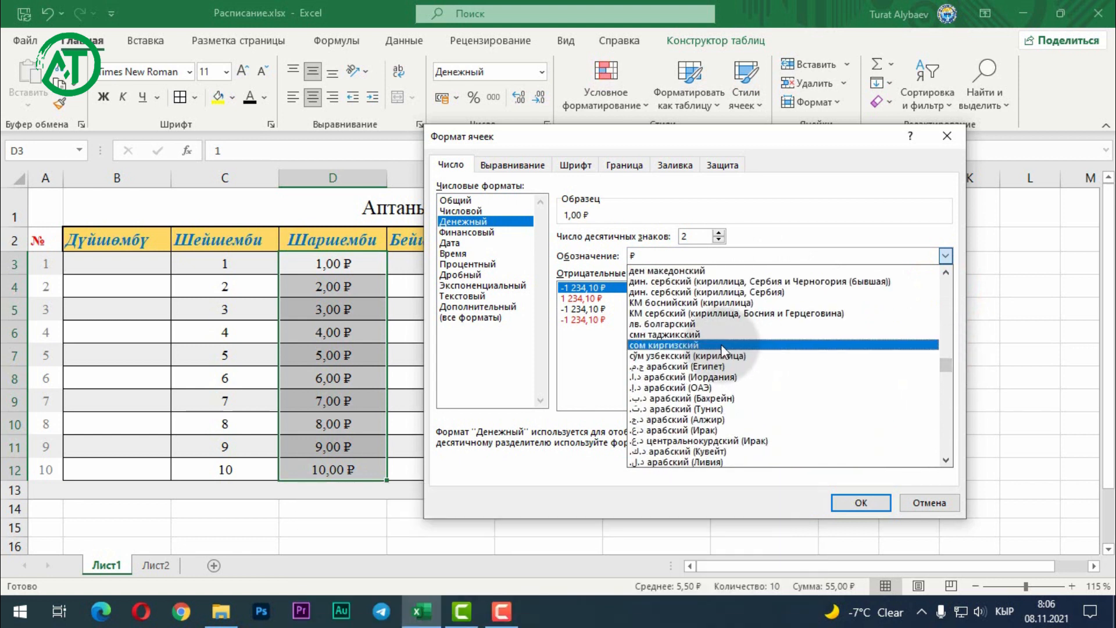
left_click(721, 345)
left_click(861, 501)
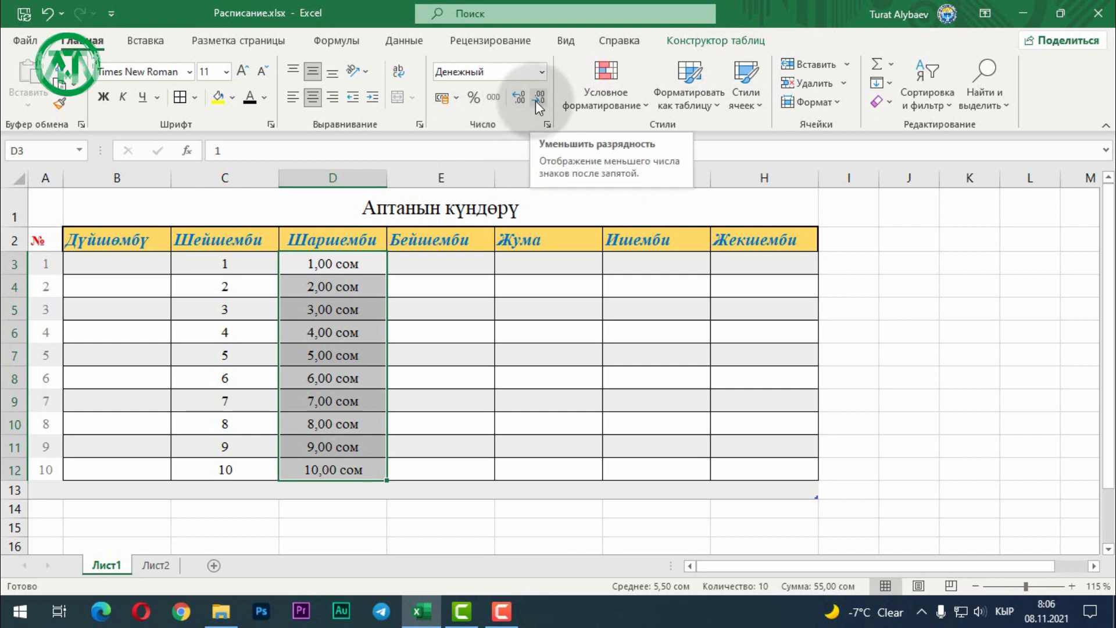
Try more and fewer decimals on the som amounts in D3:D12, ending with one decimal place.
left_click(520, 100)
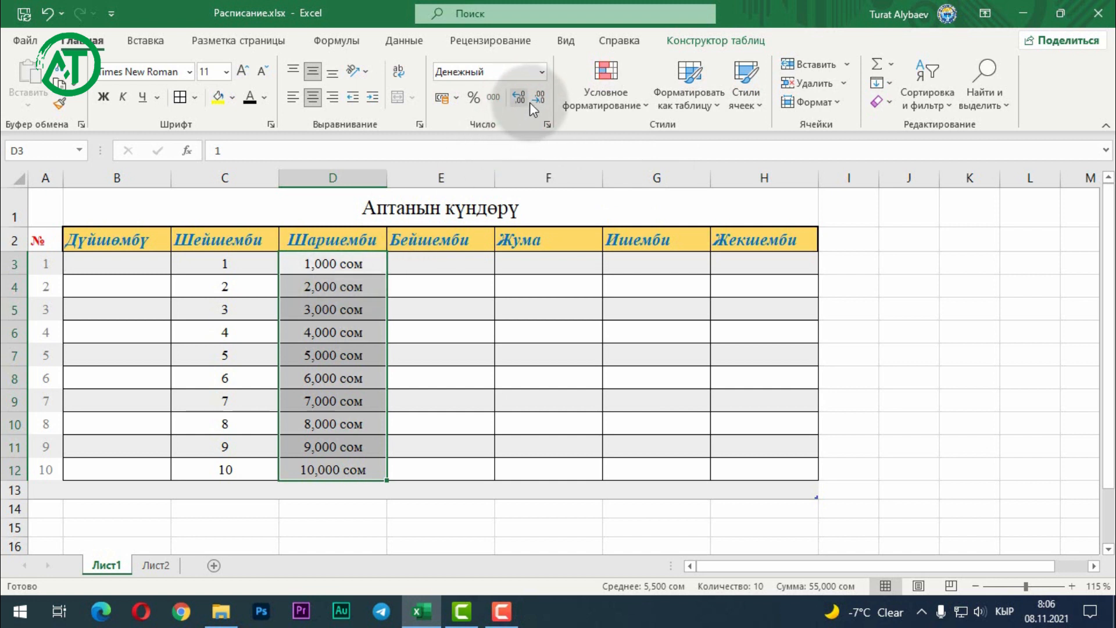
left_click(540, 99)
left_click(539, 98)
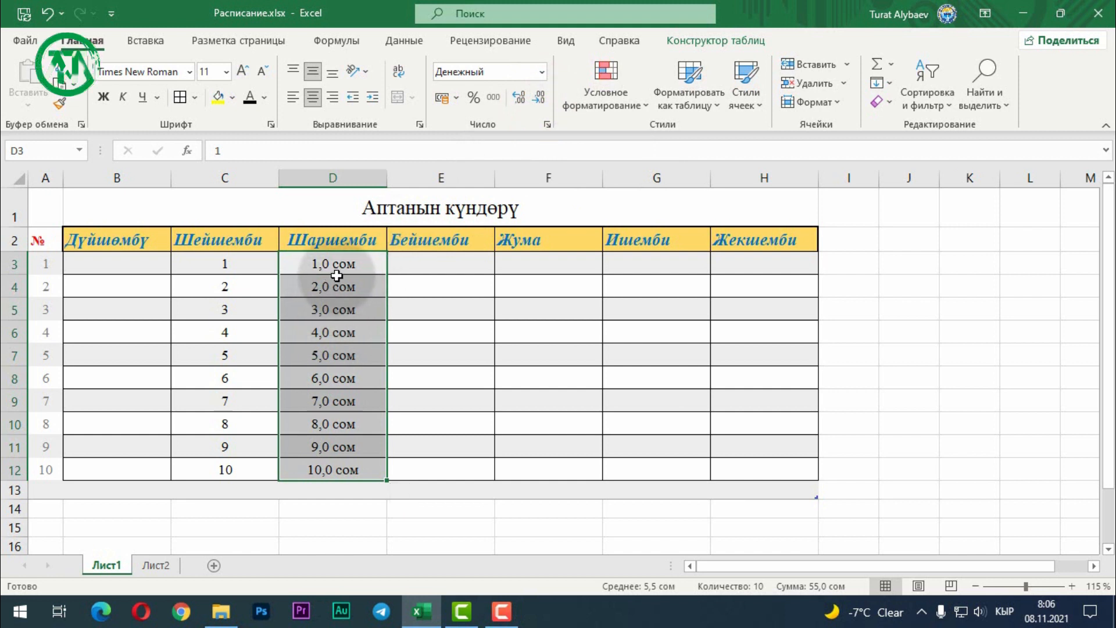
left_click(520, 100)
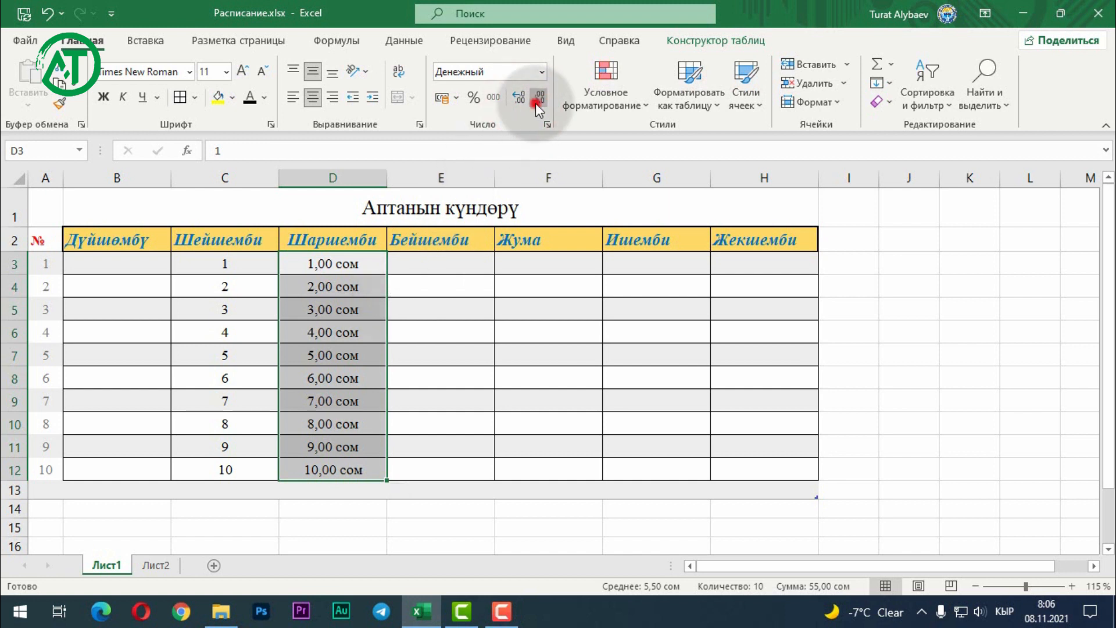
left_click(538, 99)
left_click(538, 98)
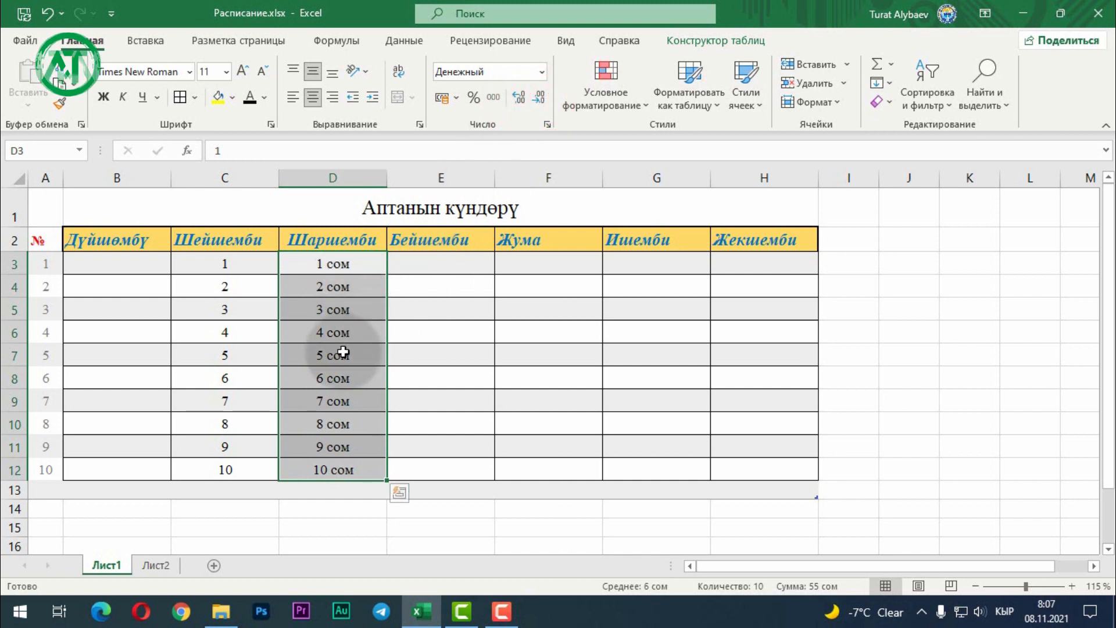
left_click(521, 99)
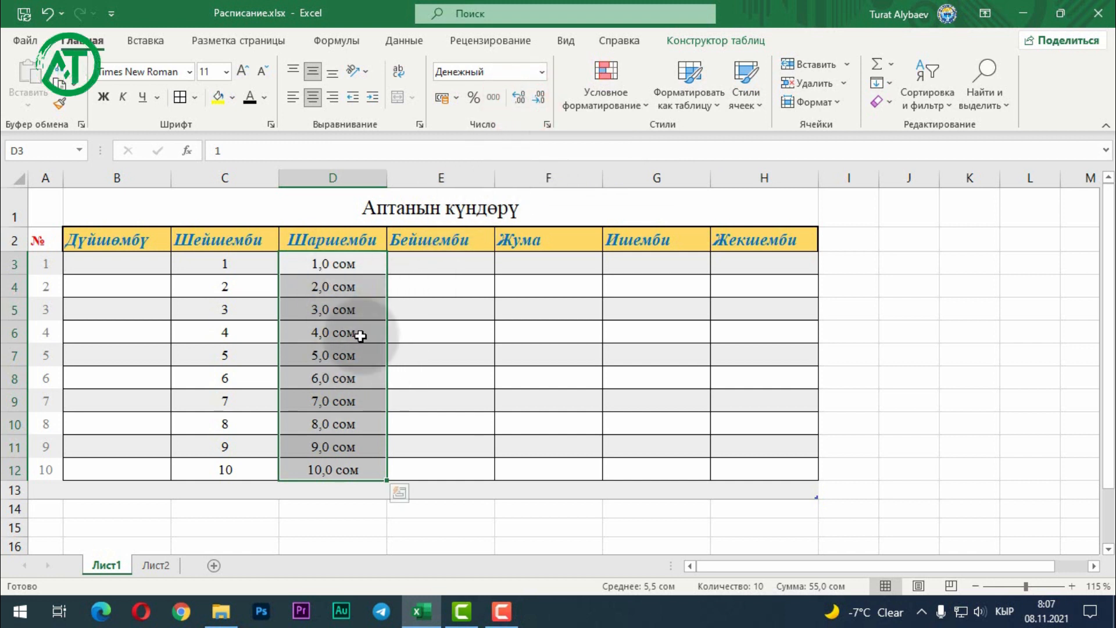
Copy the numbers in C3:C12 into the Бейшемби column, starting at E3.
left_click(443, 268)
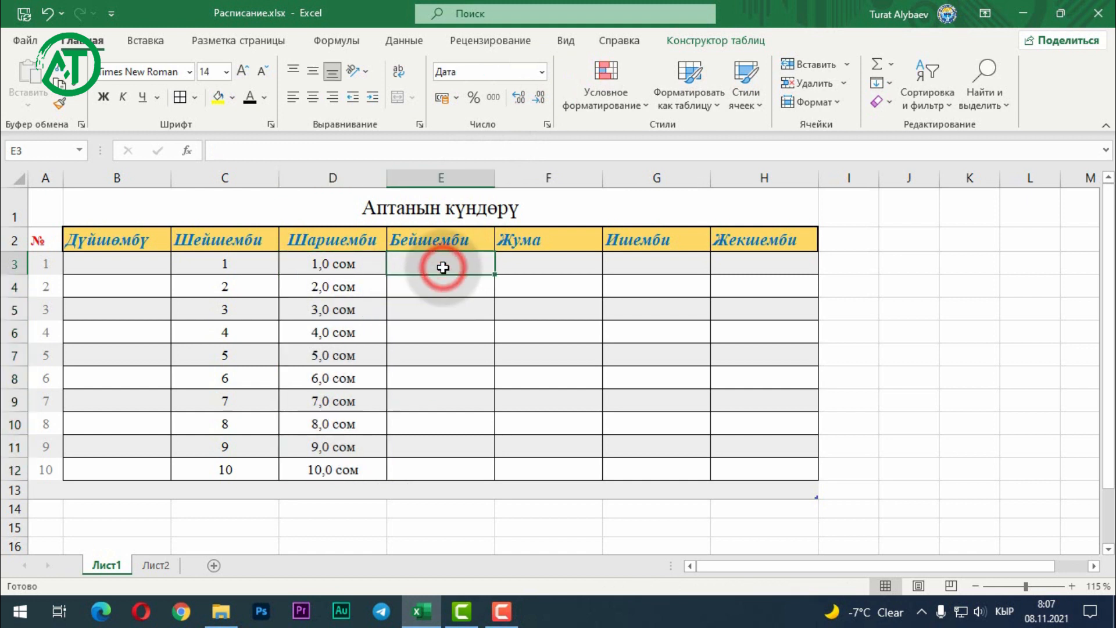
left_click(251, 266)
left_click_drag(251, 266, 252, 469)
key("ctrl+c")
left_click(462, 262)
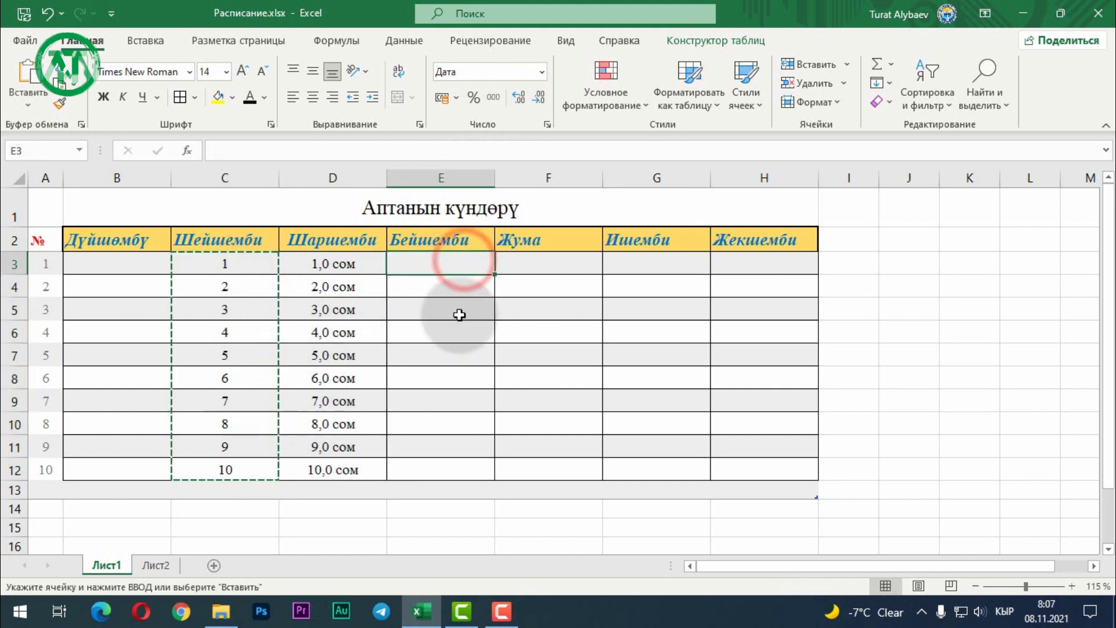
key("ctrl+v")
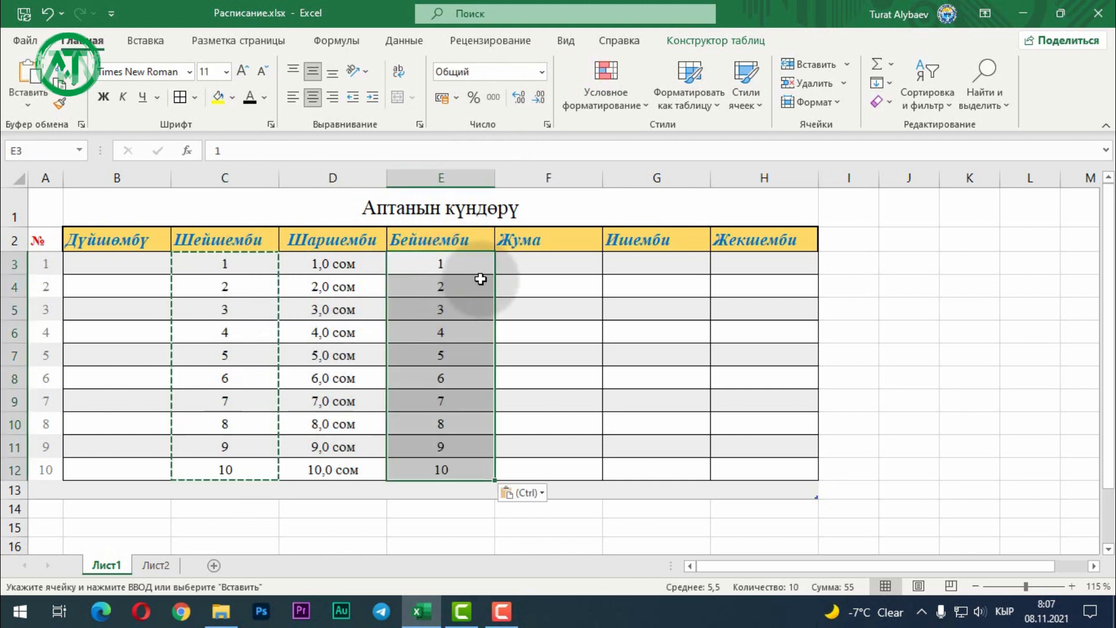
Apply the Percentage (Процентный) number format to E3:E12 with no decimal places.
left_click(541, 73)
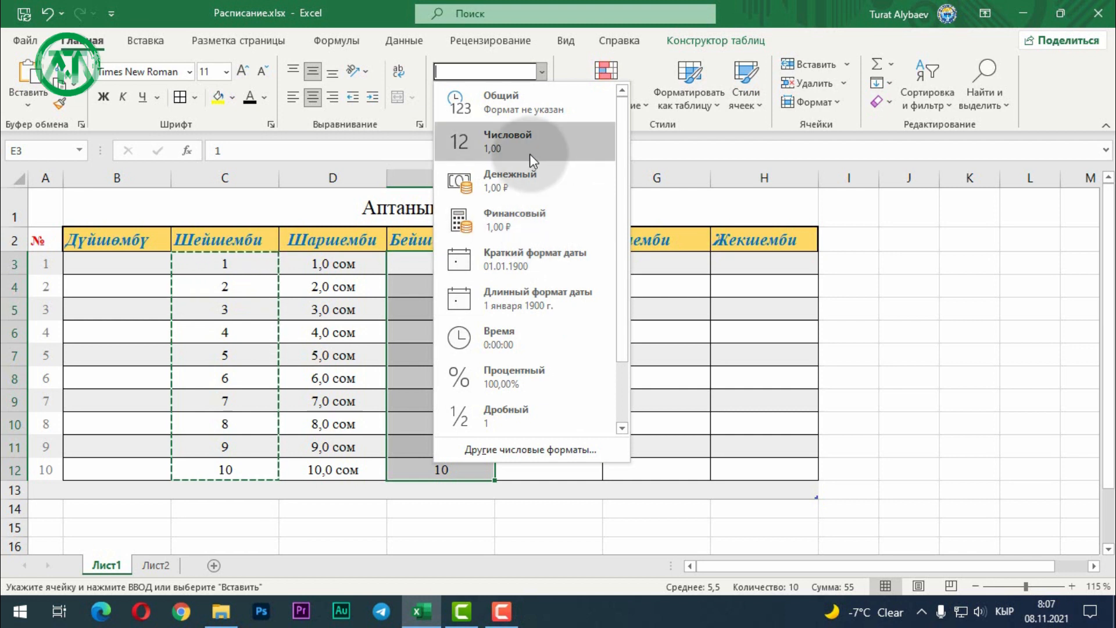
left_click(545, 371)
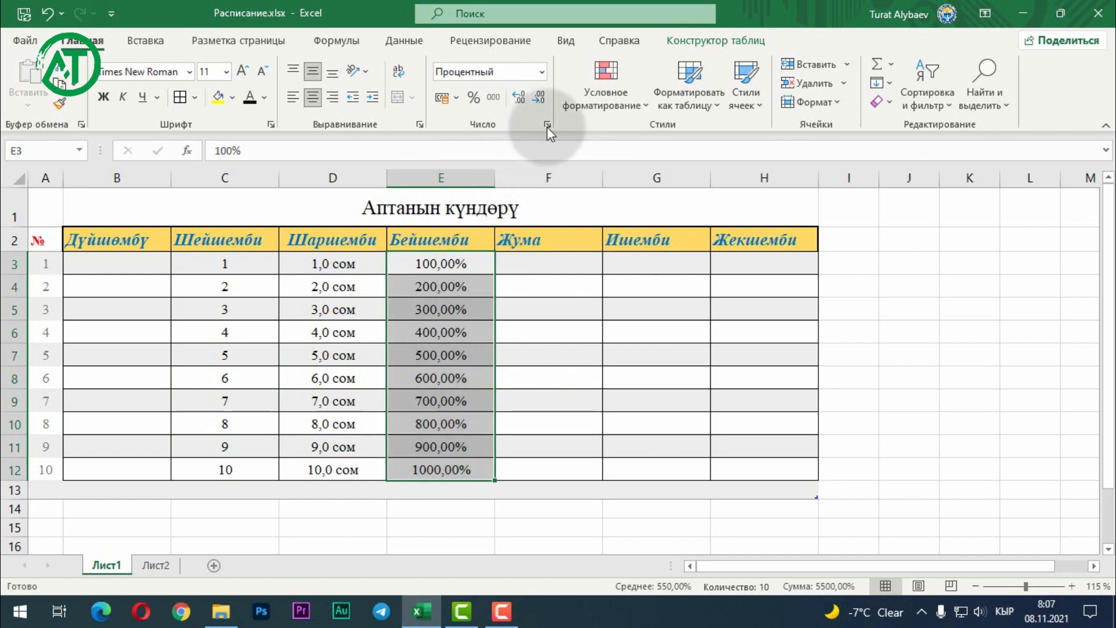
left_click(543, 102)
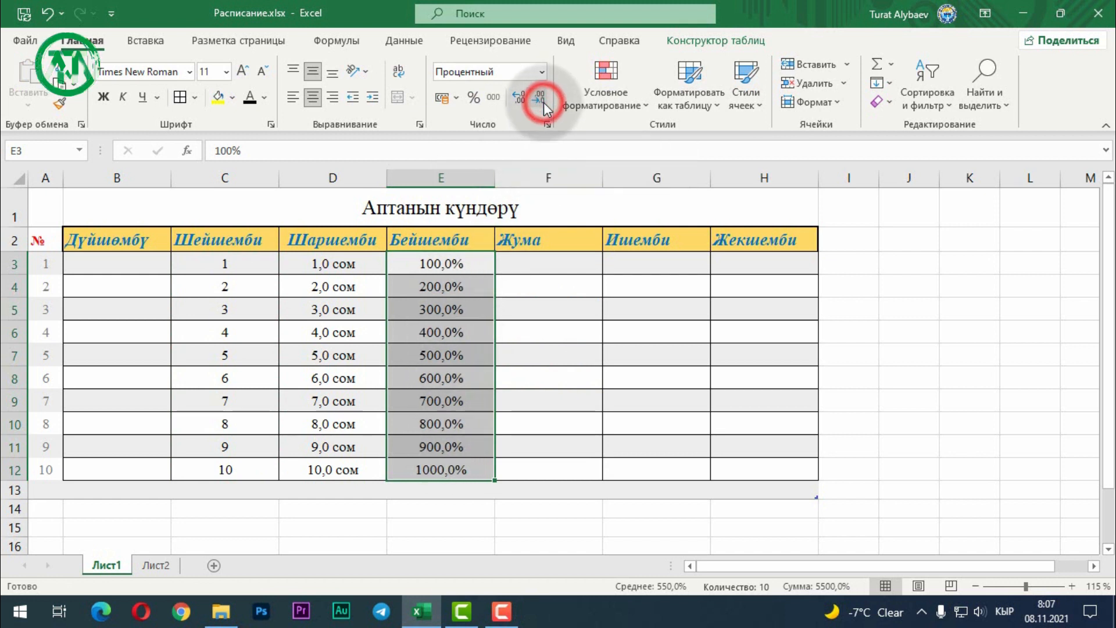
left_click(543, 103)
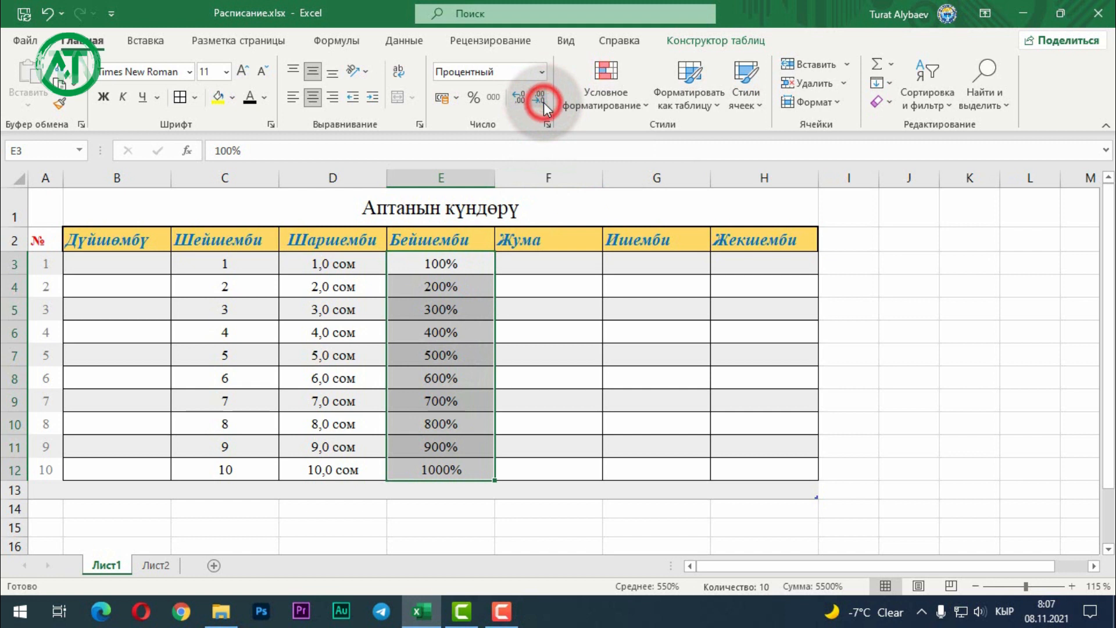
Copy the numbers in C3:C12 into the Жума column, starting at F3, and look through the available number formats.
left_click_drag(225, 262, 250, 465)
key("ctrl+c")
left_click(543, 262)
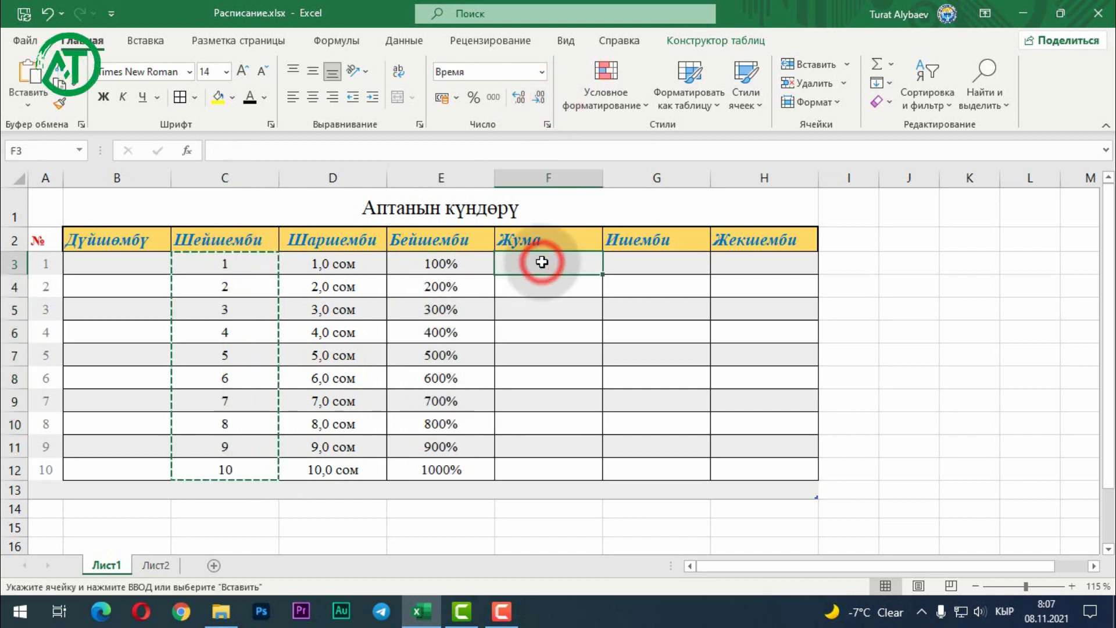
key("ctrl+v")
left_click(542, 72)
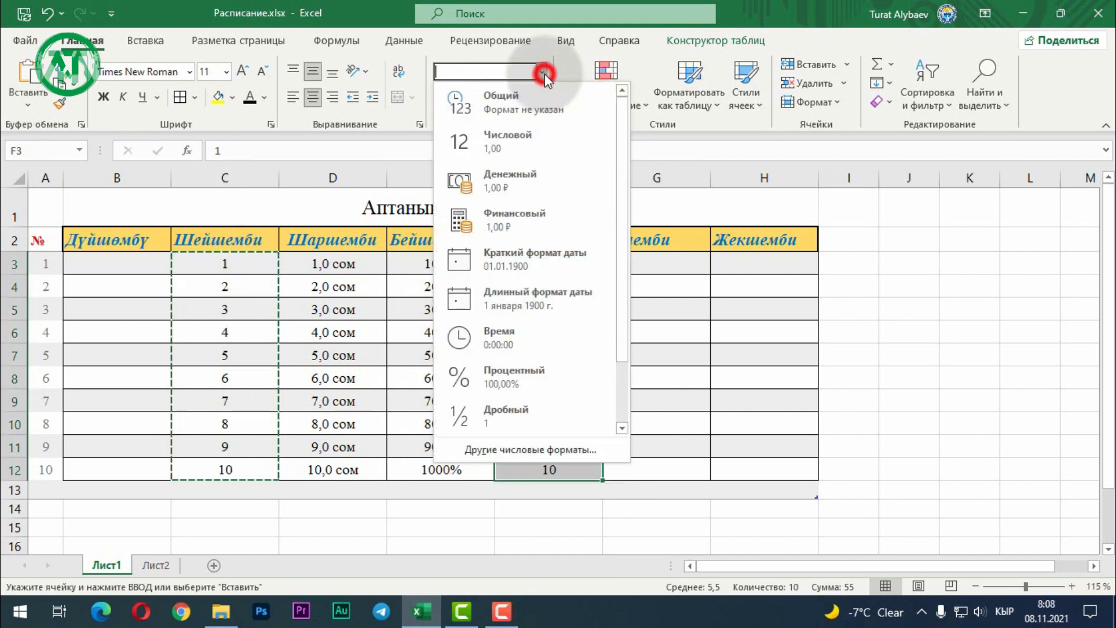
scroll(553, 233, "down", 2)
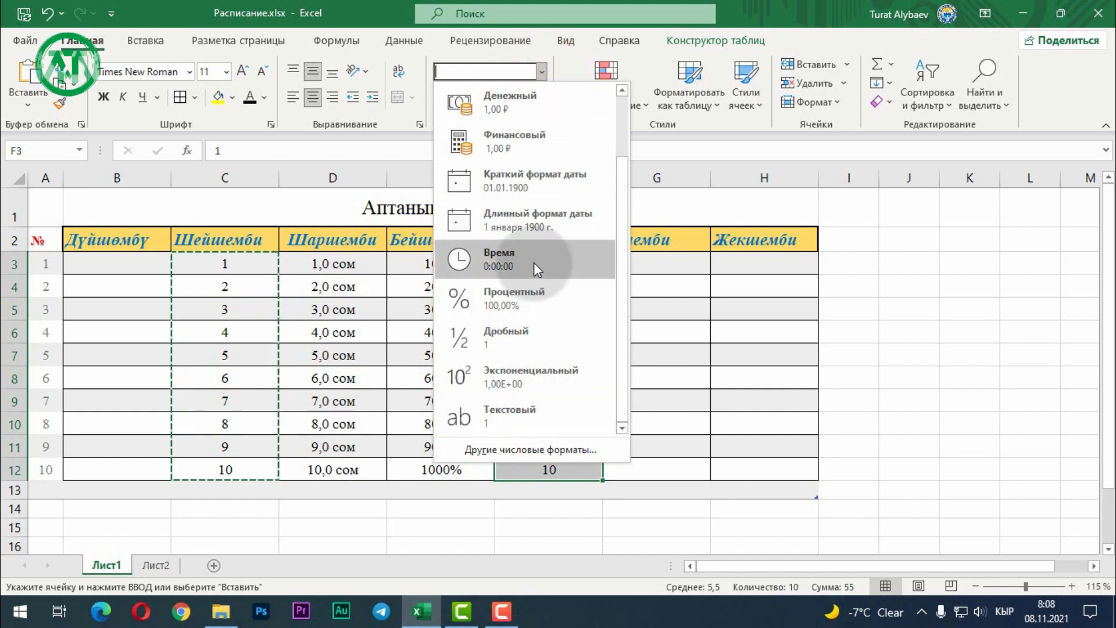
Enter the date 08/11 in cell F3 of the Жума column.
type("/")
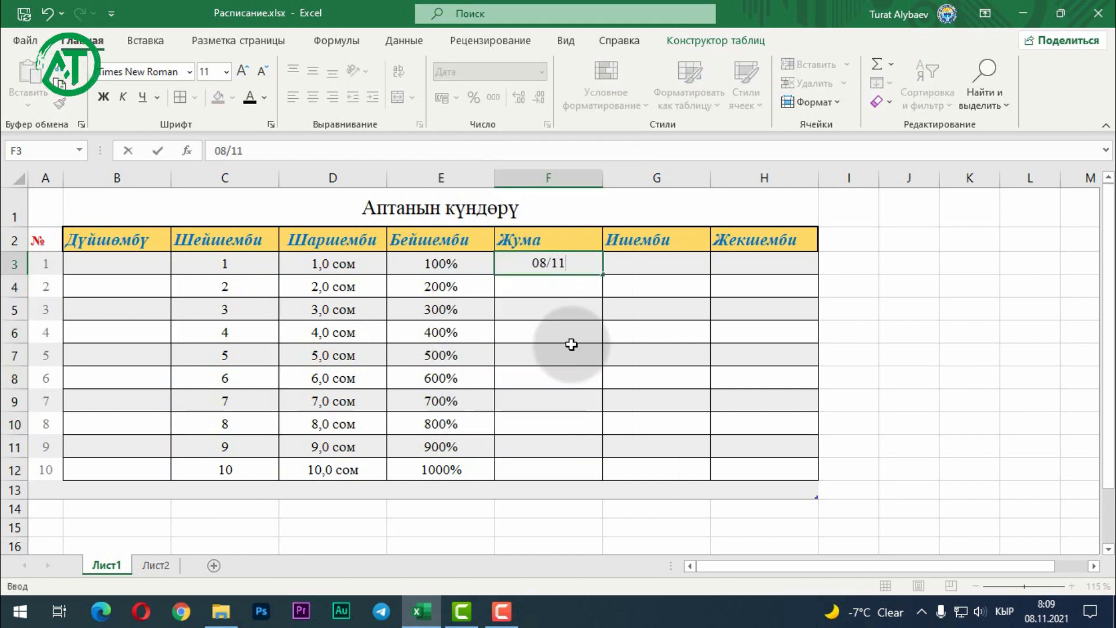
type("11")
key("Return")
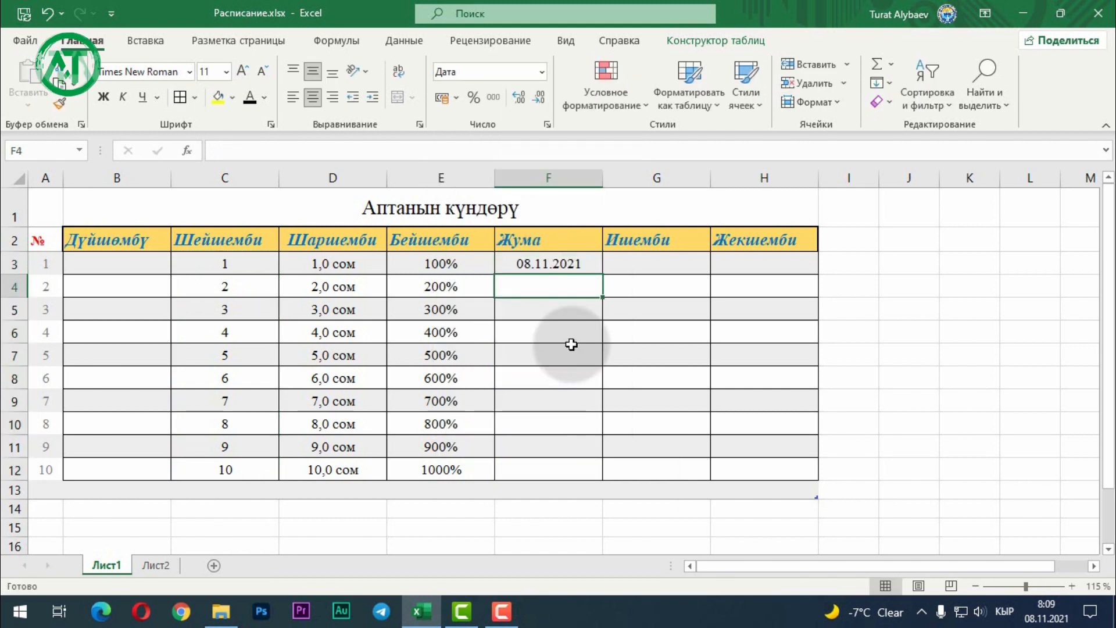
Apply the long date format (Длинный формат даты) to the date in F3.
left_click(553, 266)
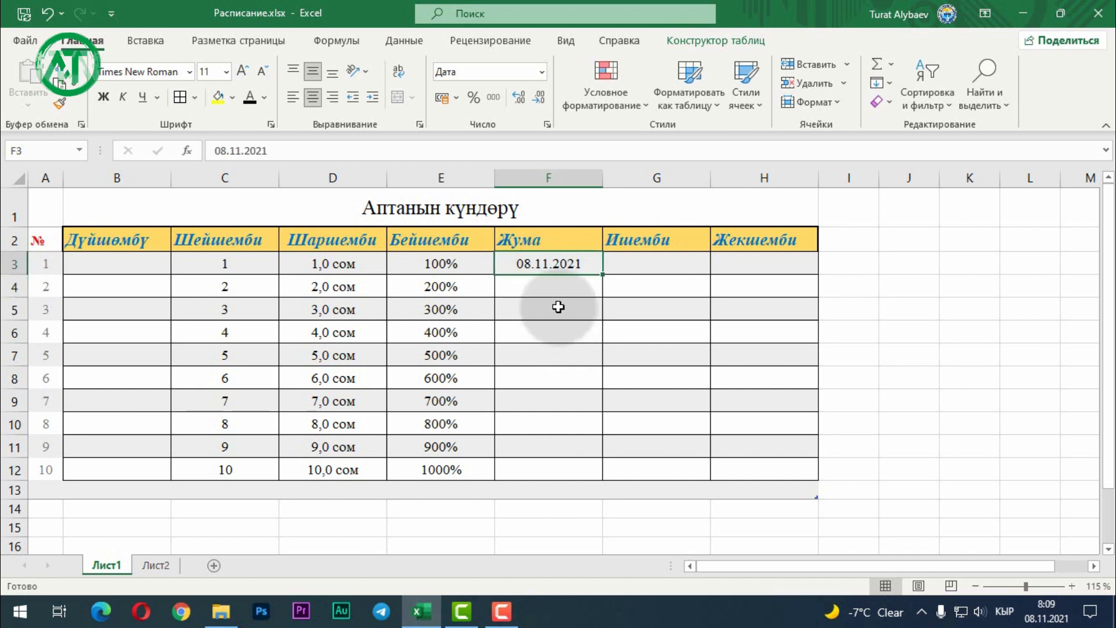
left_click(542, 72)
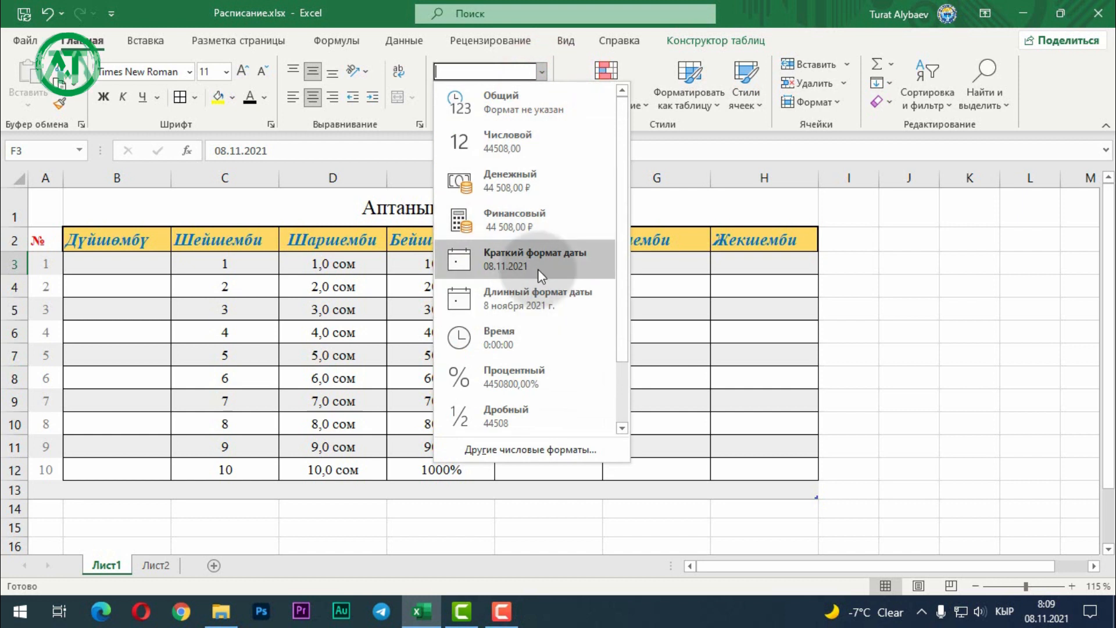
left_click(531, 302)
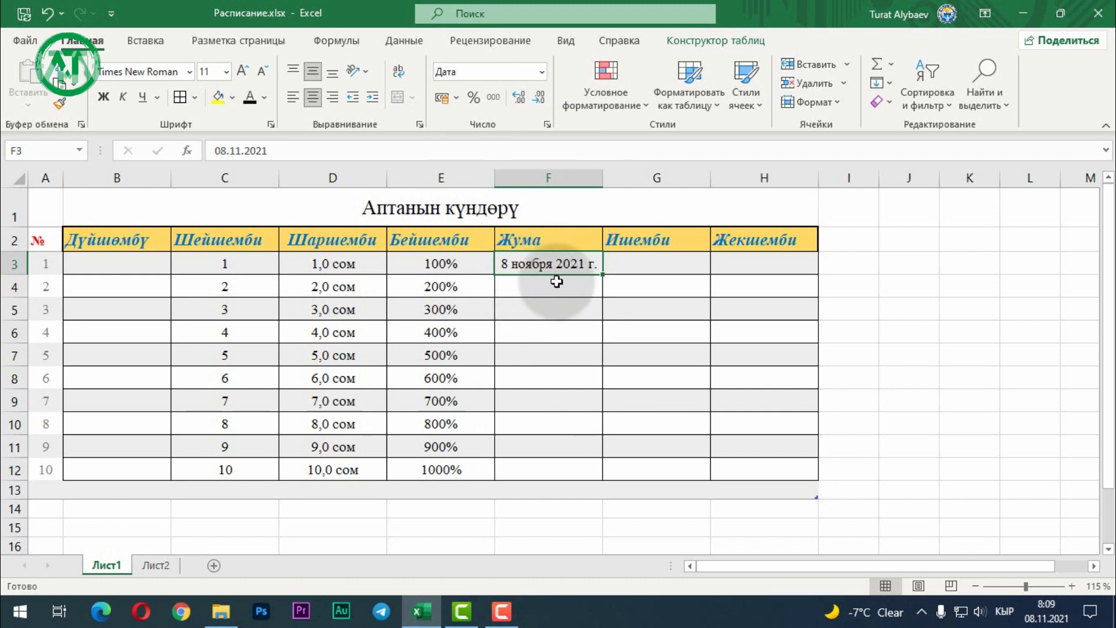
Format the date in F3 with the Kyrgyz (киргизский) locale and the date type 14-Март 2012-ж.
left_click(541, 72)
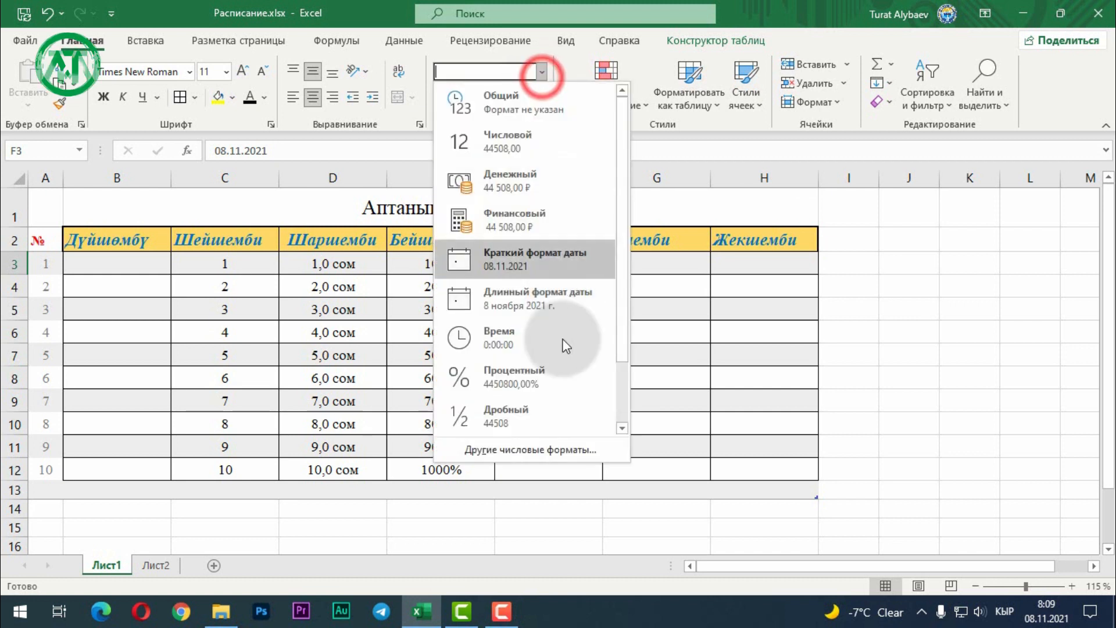
left_click(547, 446)
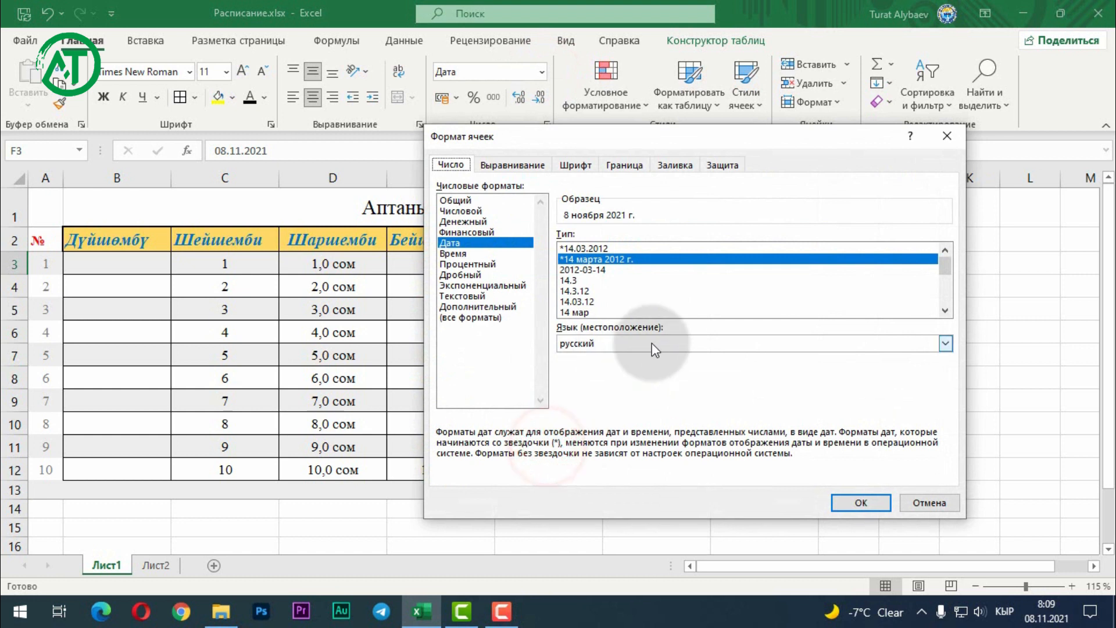
left_click(636, 347)
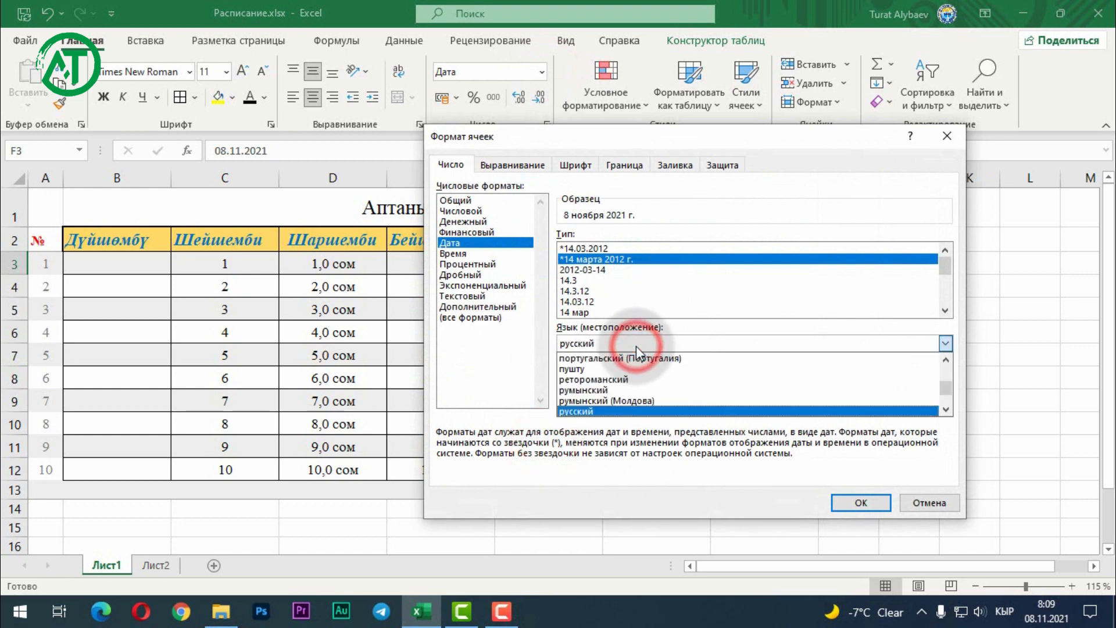
scroll(680, 397, "up", 4)
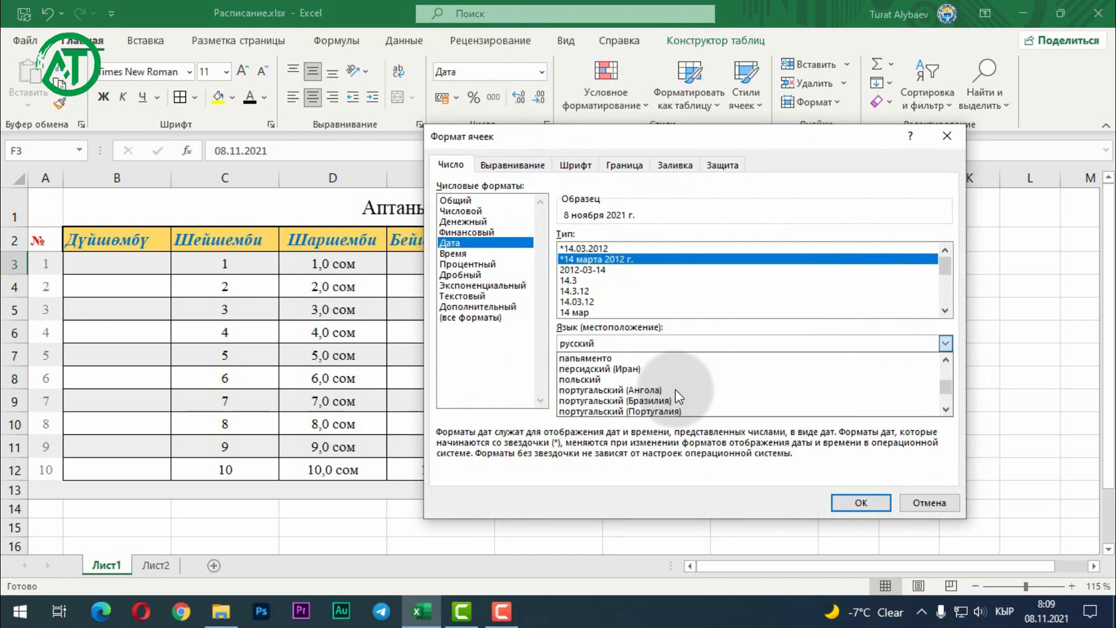
scroll(675, 389, "up", 5)
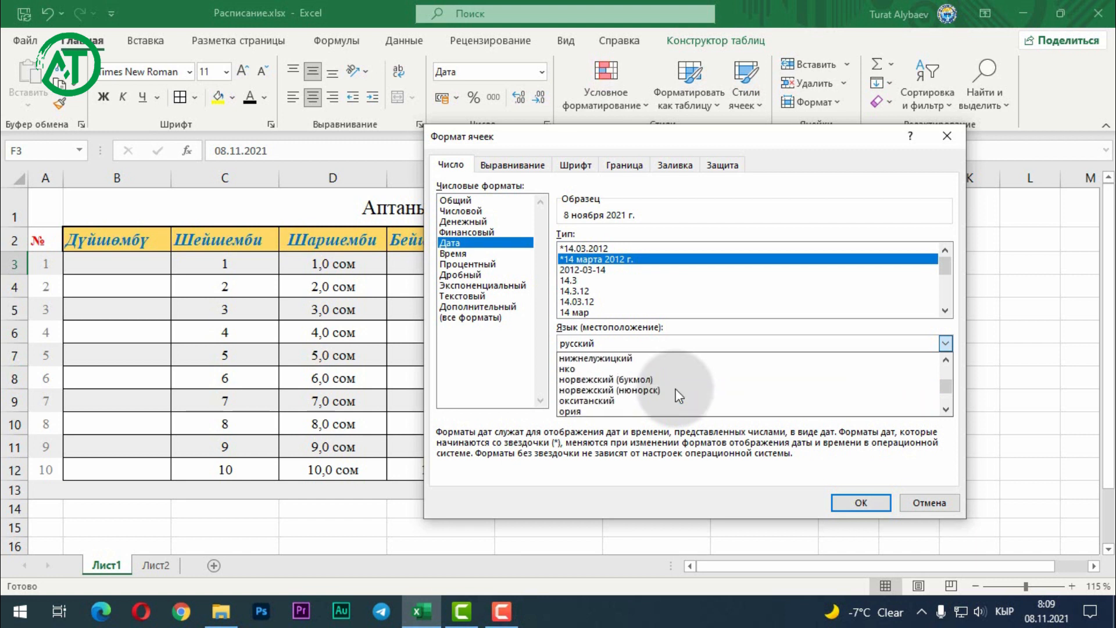
scroll(675, 388, "up", 10)
left_click(637, 365)
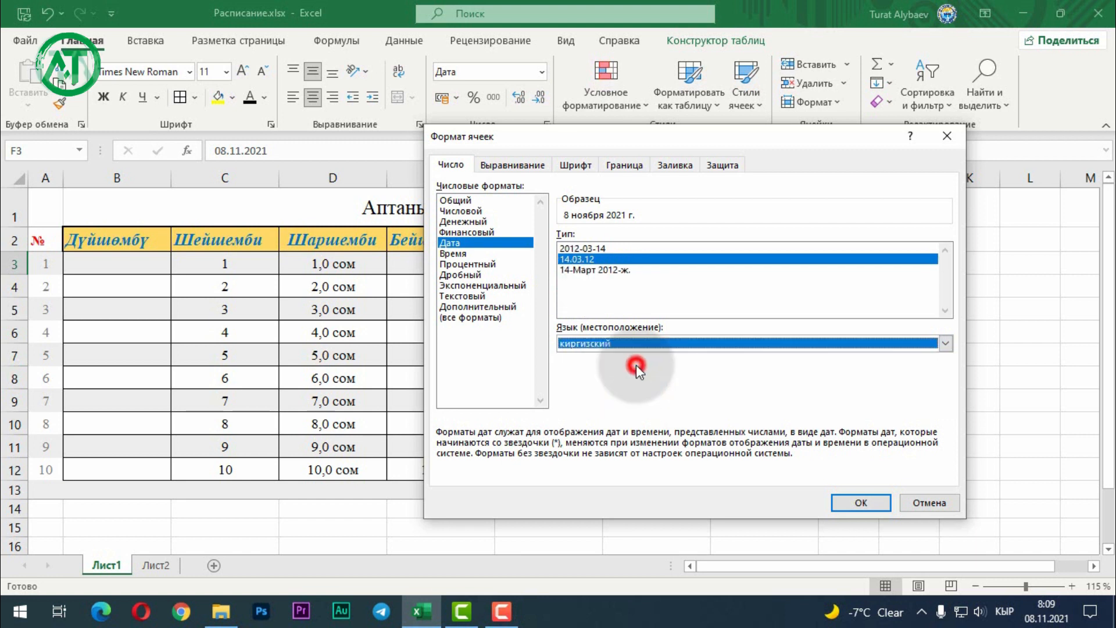
left_click(607, 271)
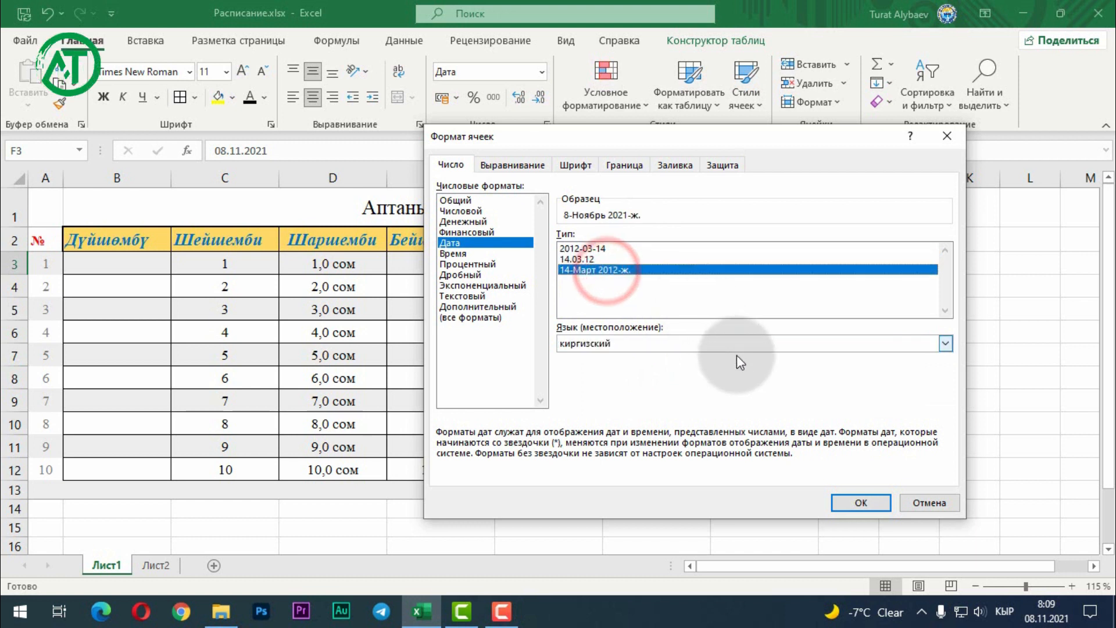
left_click(868, 500)
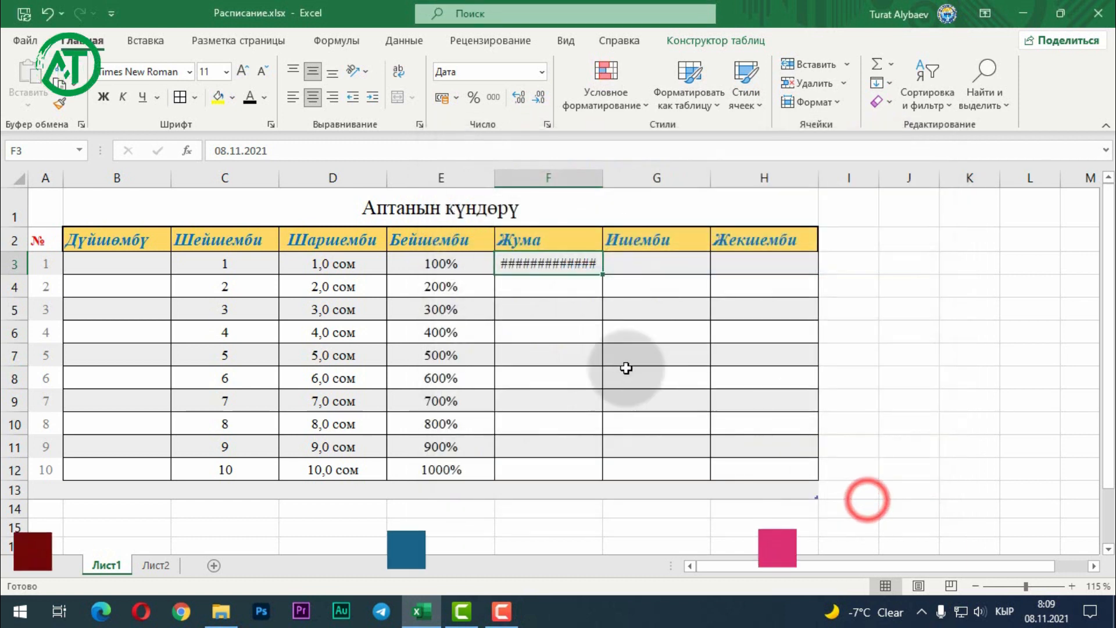
Widen column F (Жума) slightly so that the full date in F3 fits.
left_click(559, 292)
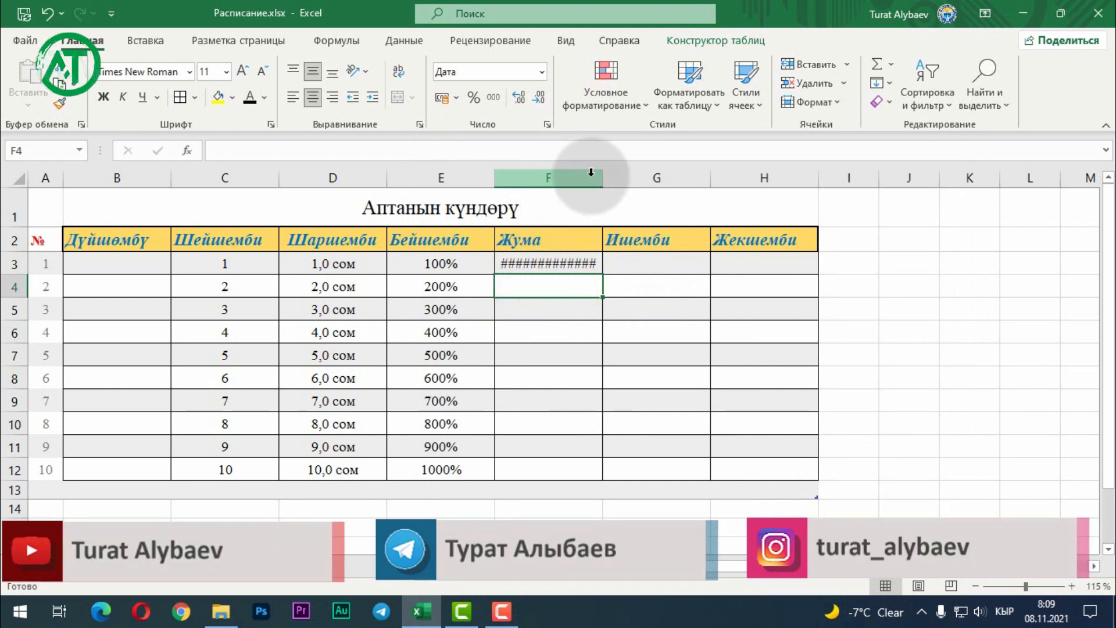
left_click_drag(603, 176, 620, 176)
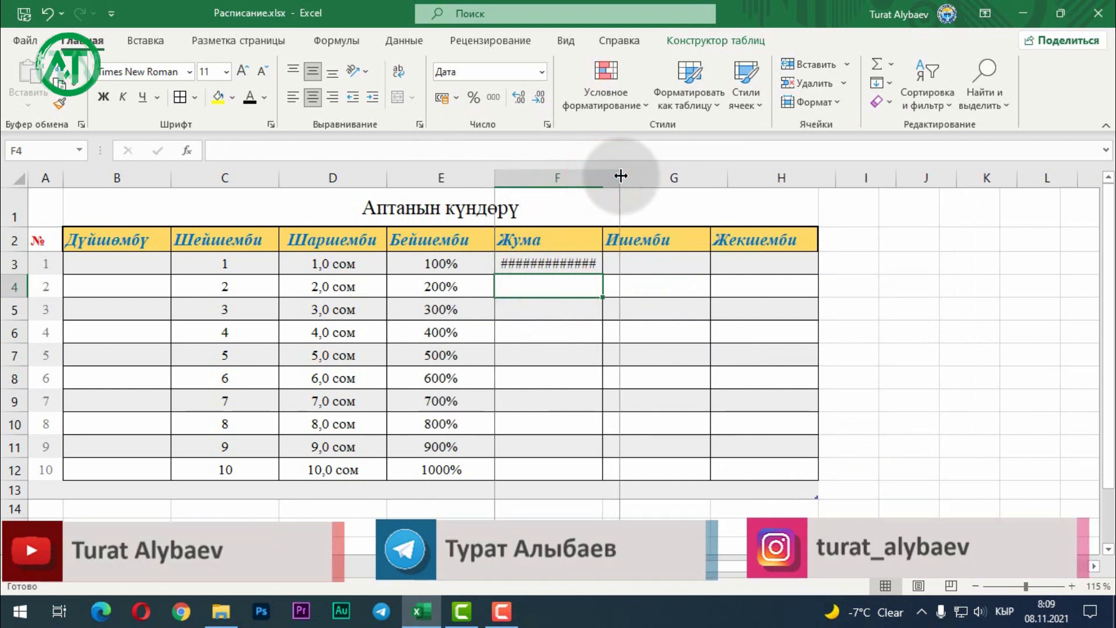
left_click(540, 262)
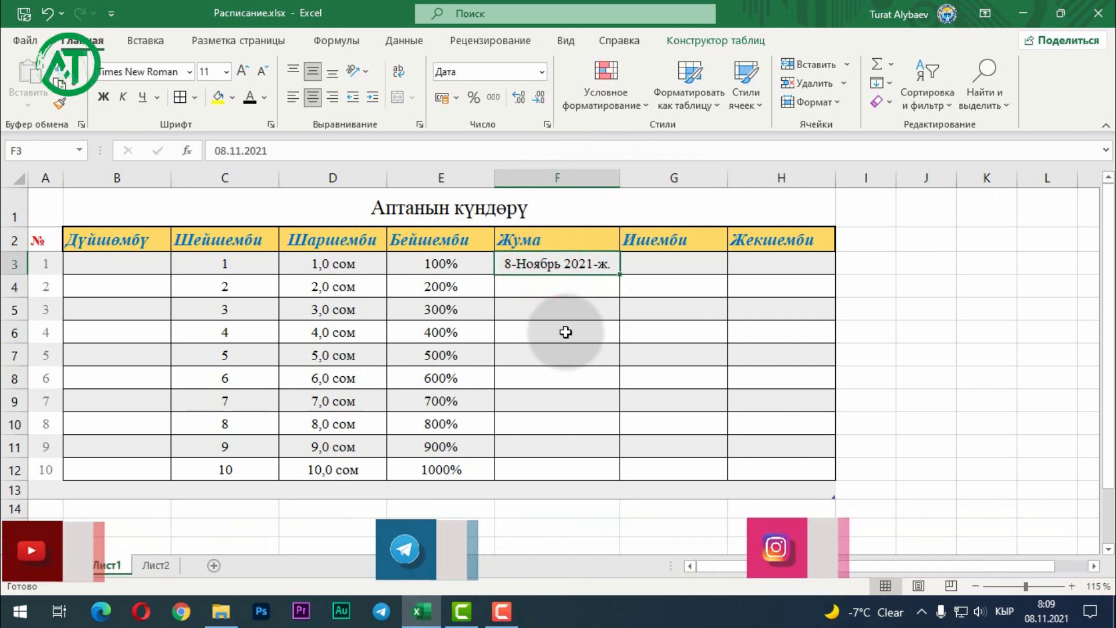
left_click(553, 291)
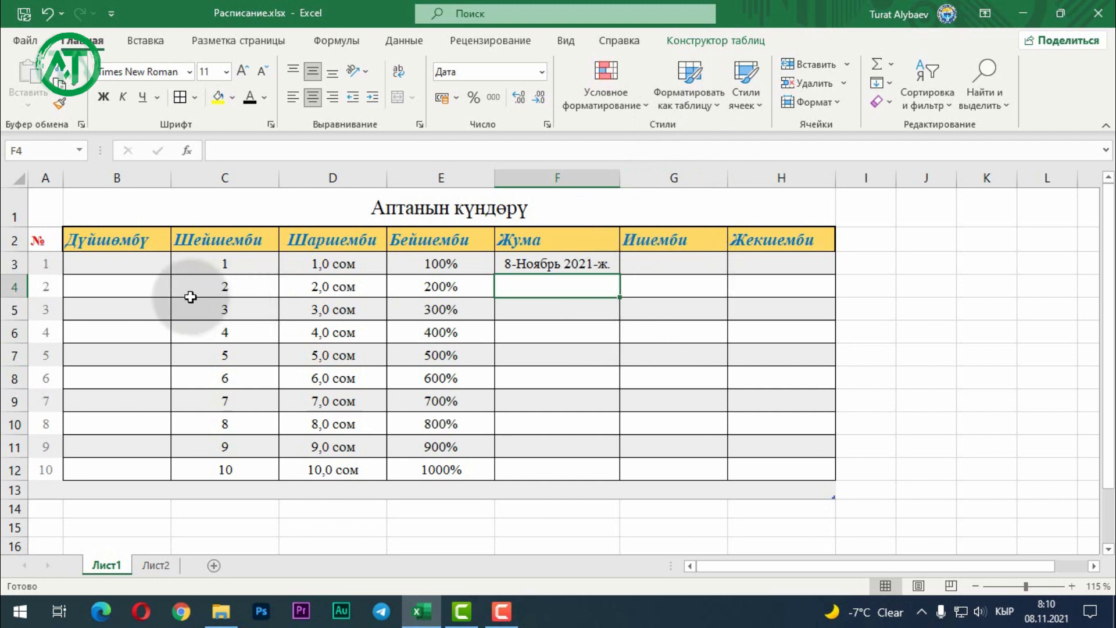
Apply a medium table style with a blue header and grey banded rows to the schedule table.
left_click_drag(81, 260, 785, 466)
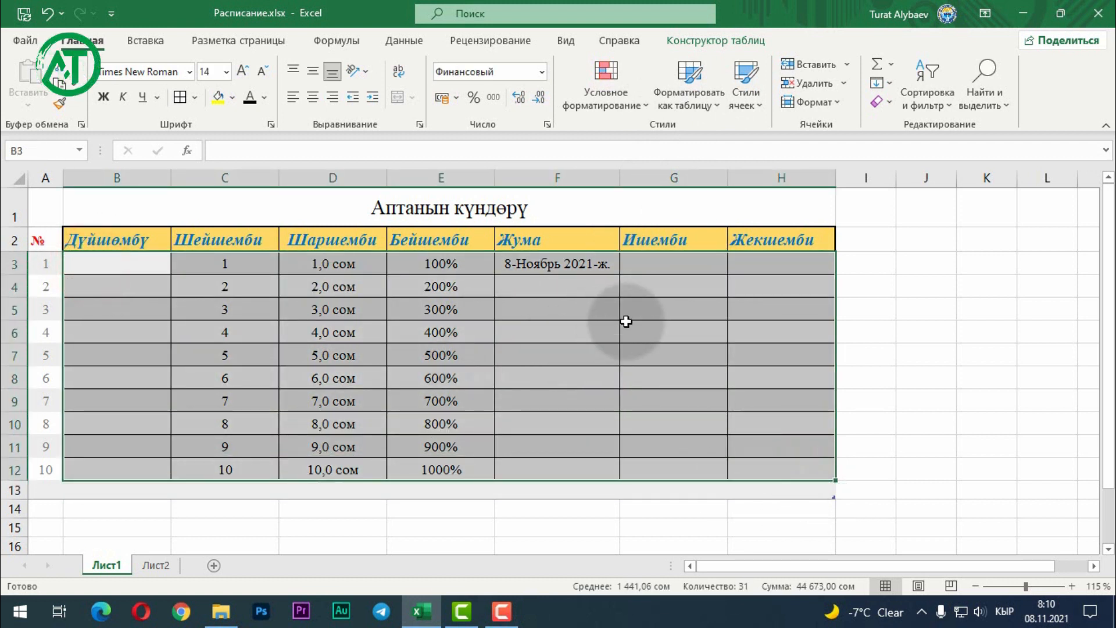
left_click(705, 107)
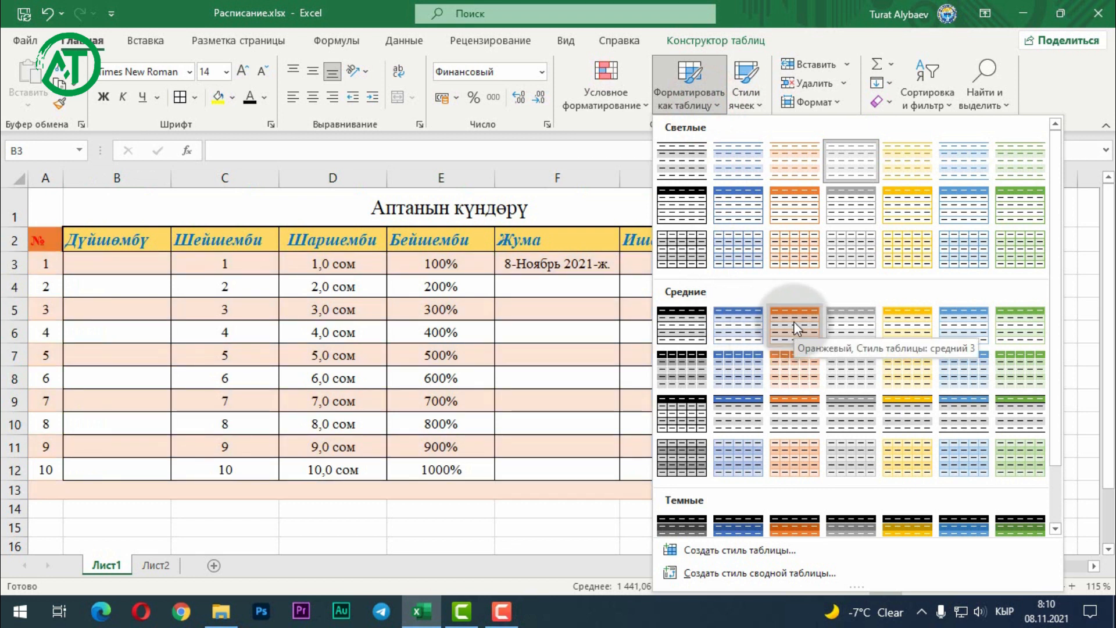
left_click(493, 364)
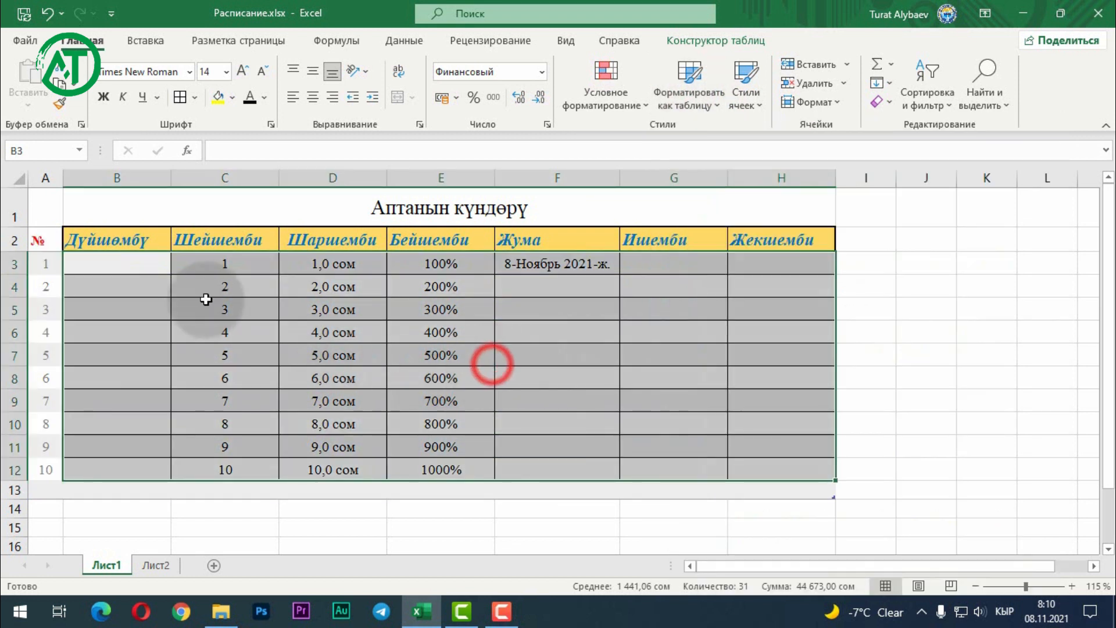
left_click(599, 398)
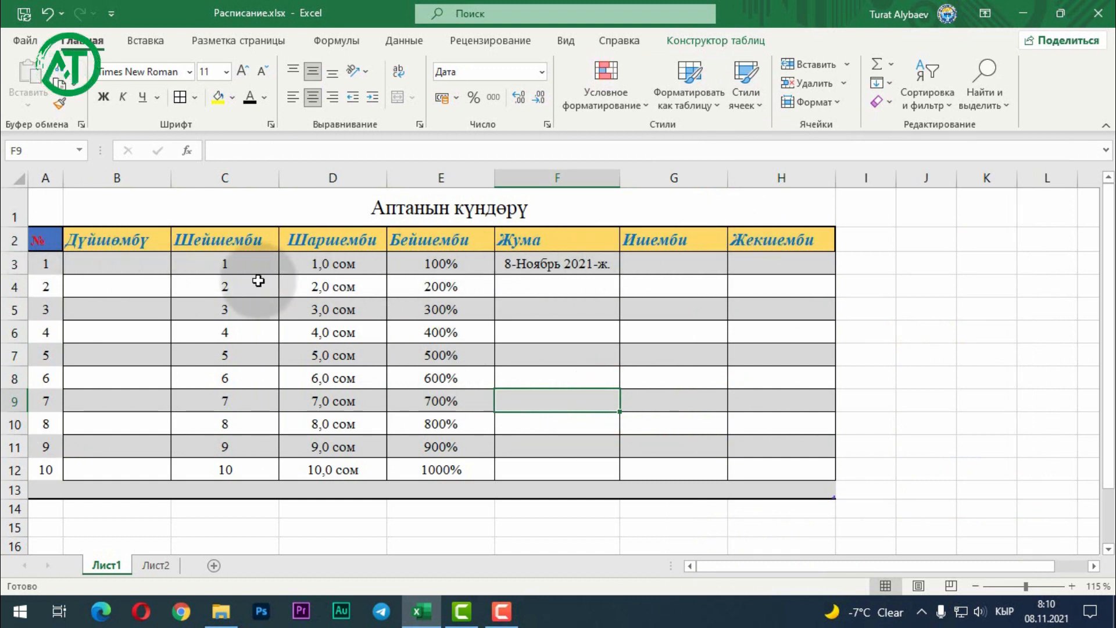
Remove the fill colour from the weekday header cells B2:H2.
left_click_drag(126, 242, 782, 241)
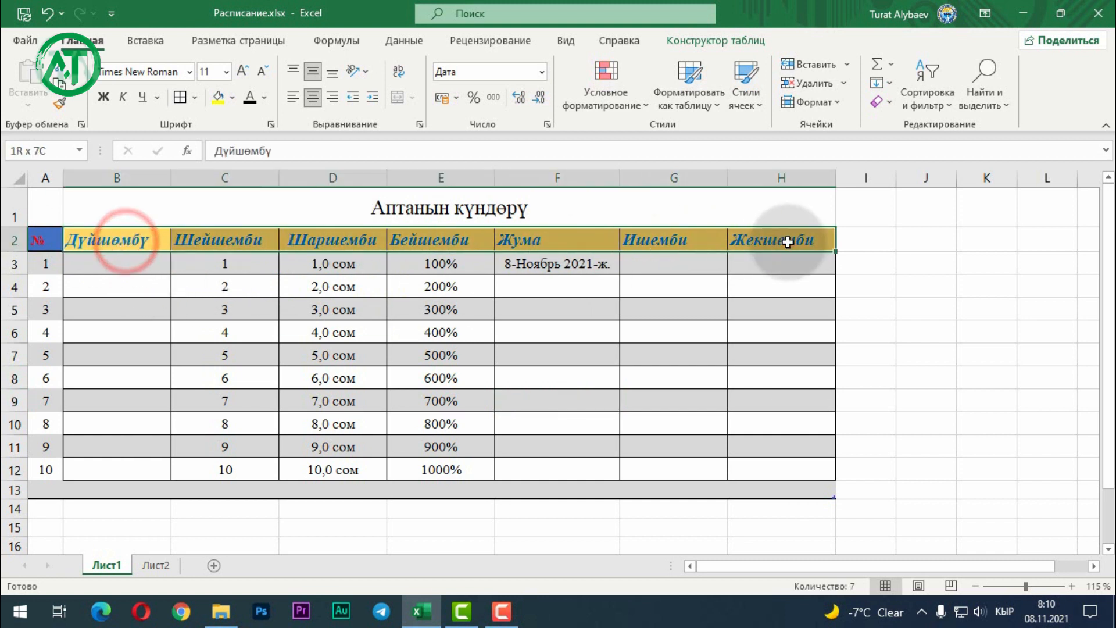
left_click(235, 102)
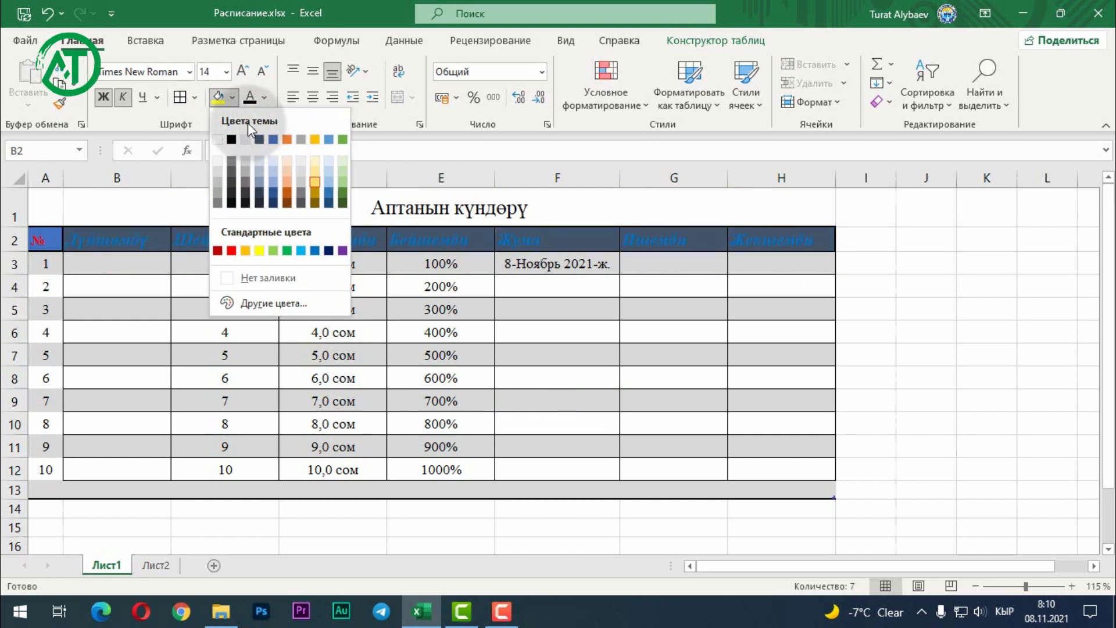
left_click(259, 274)
left_click(234, 361)
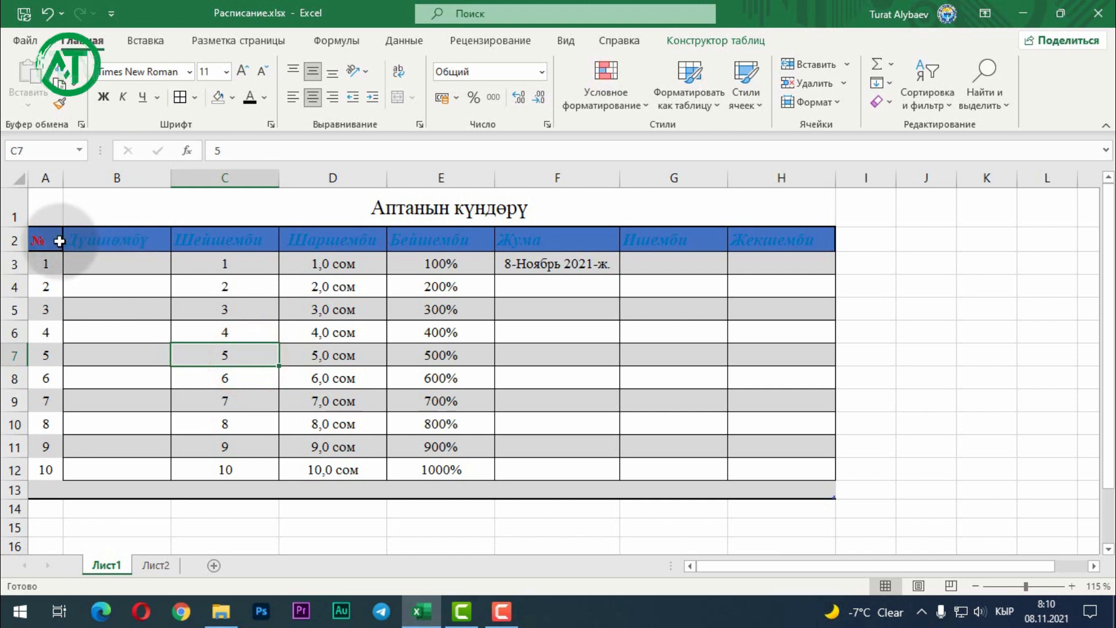
Set the font colour of the weekday headers in B2:H2 to yellow.
left_click_drag(88, 239, 782, 244)
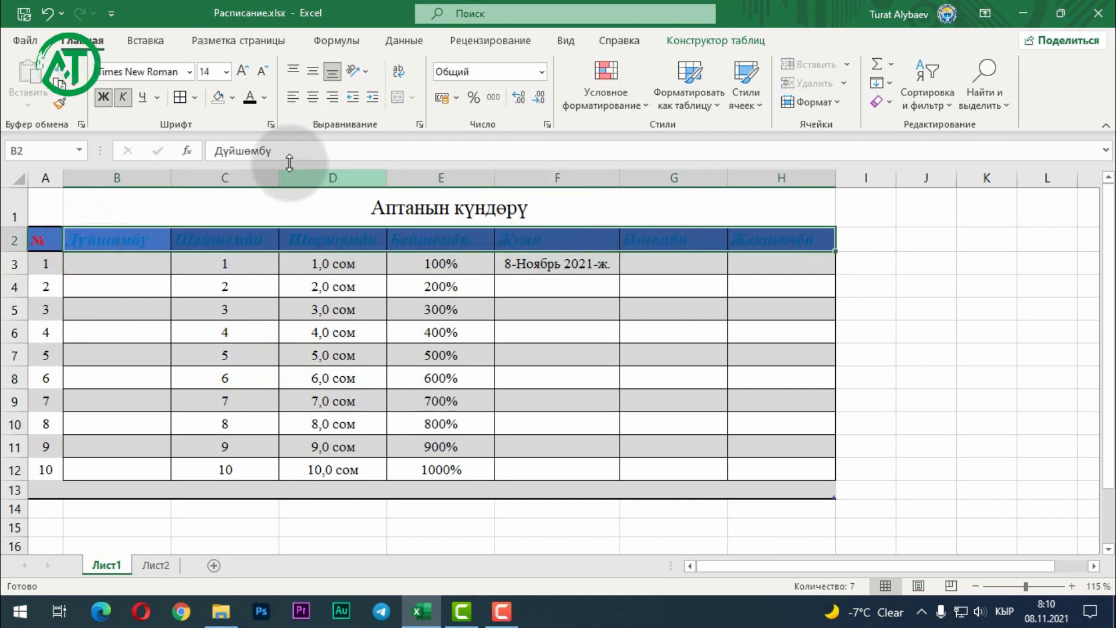
left_click(264, 99)
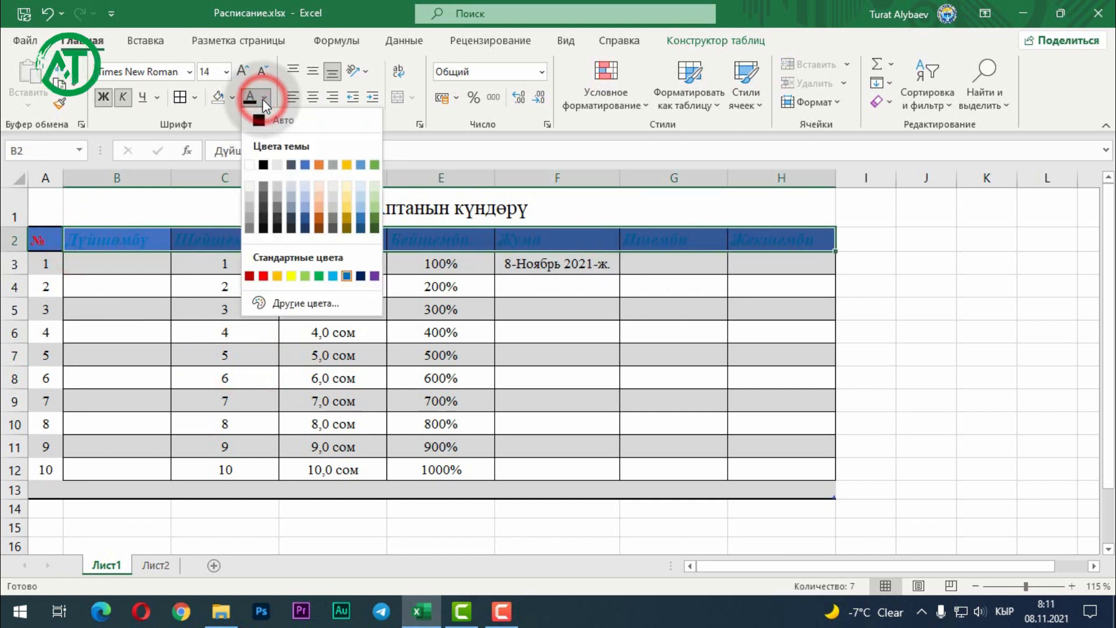
left_click(292, 276)
left_click(294, 336)
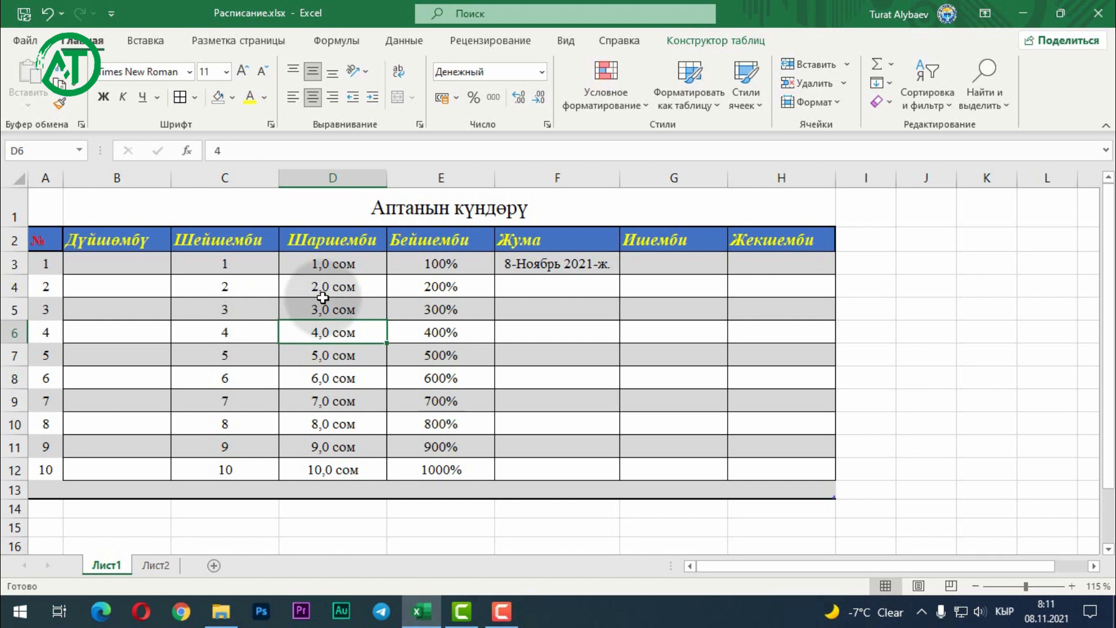
left_click_drag(46, 240, 770, 470)
left_click(691, 107)
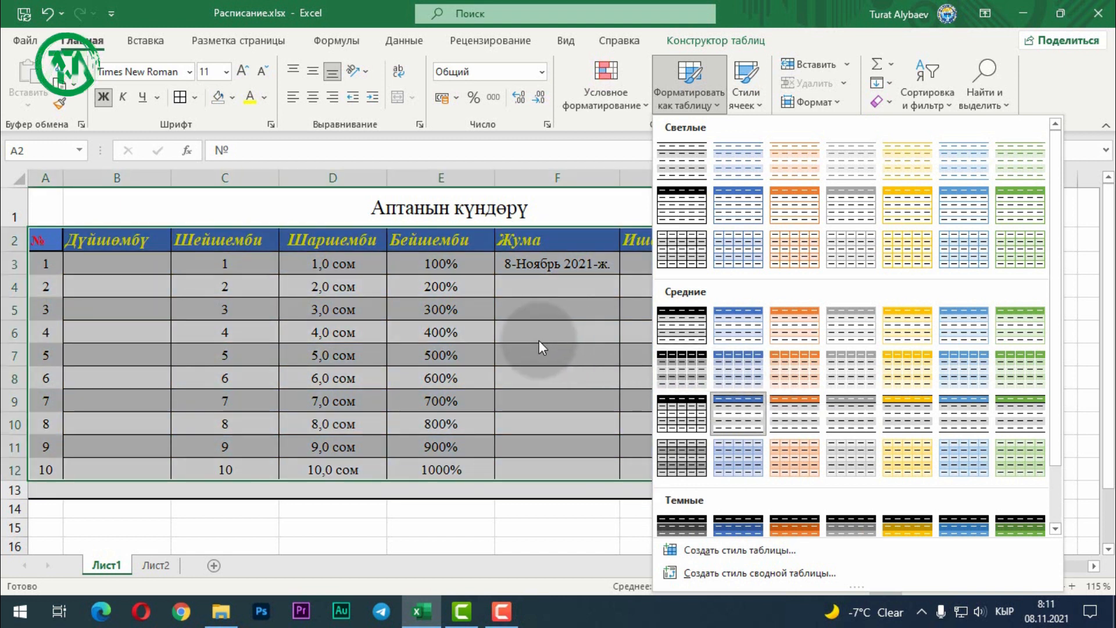
left_click(539, 342)
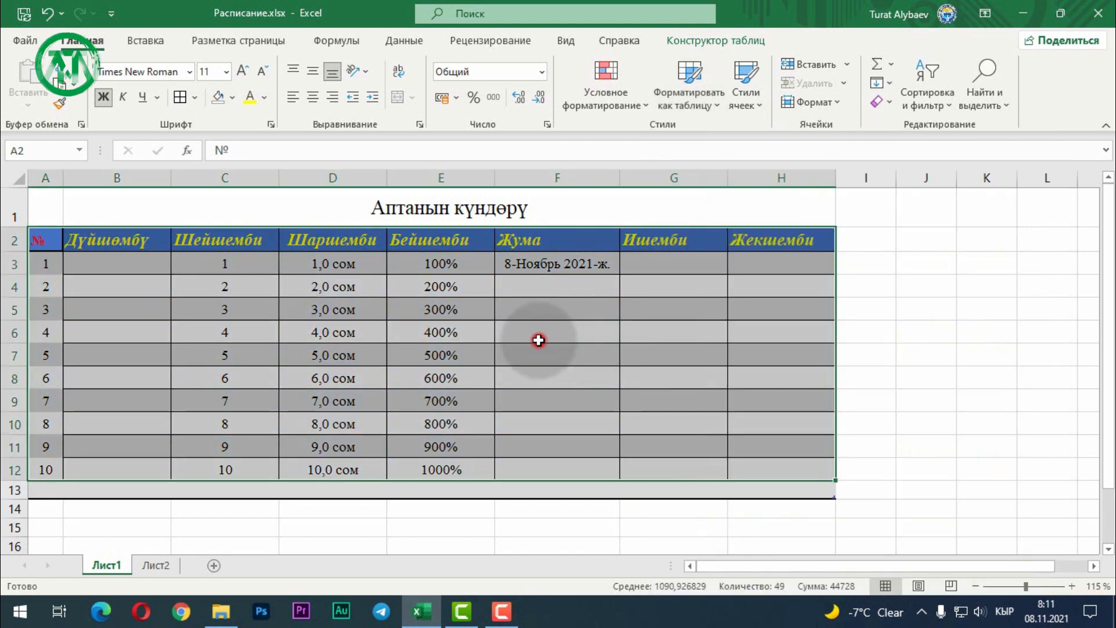
left_click(751, 104)
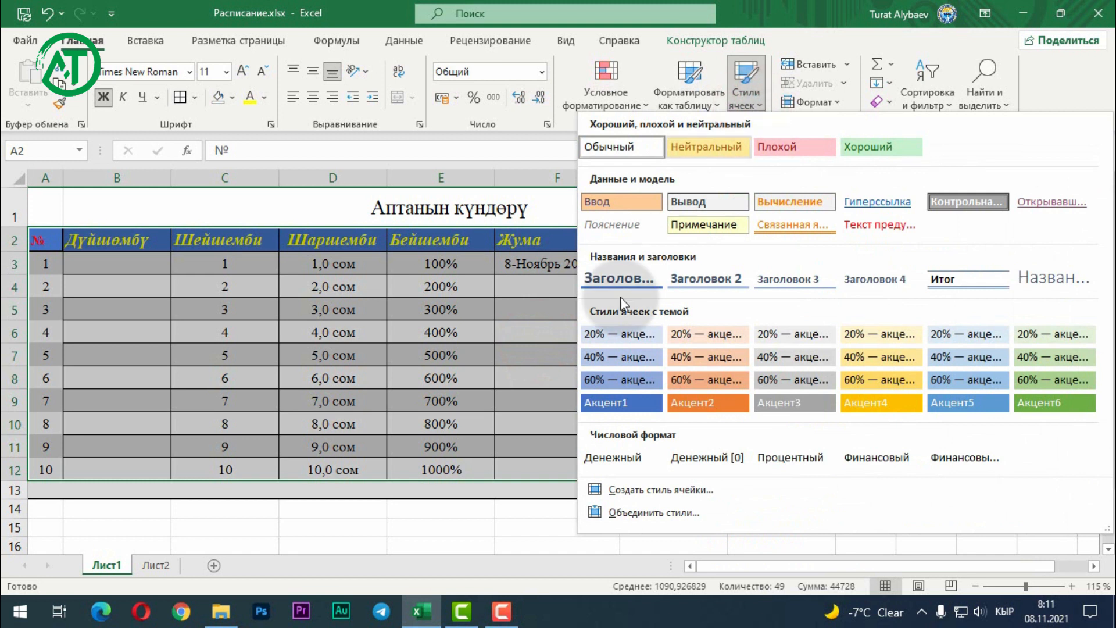
Apply the Акцент2 cell style to cell D7 in the Шаршемби column.
left_click(321, 359)
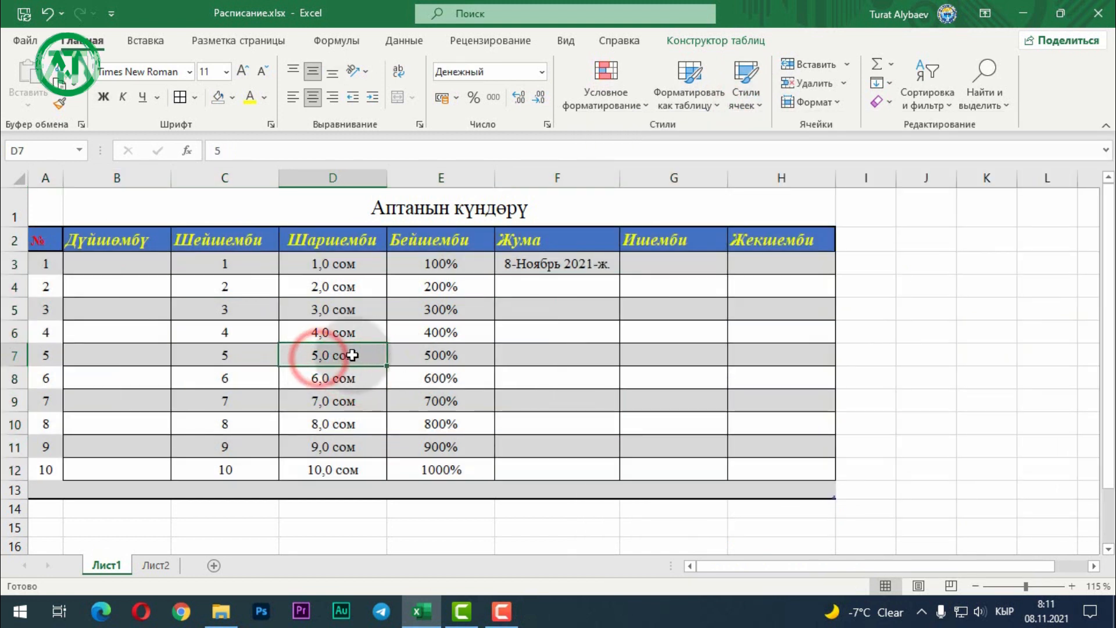
left_click(744, 100)
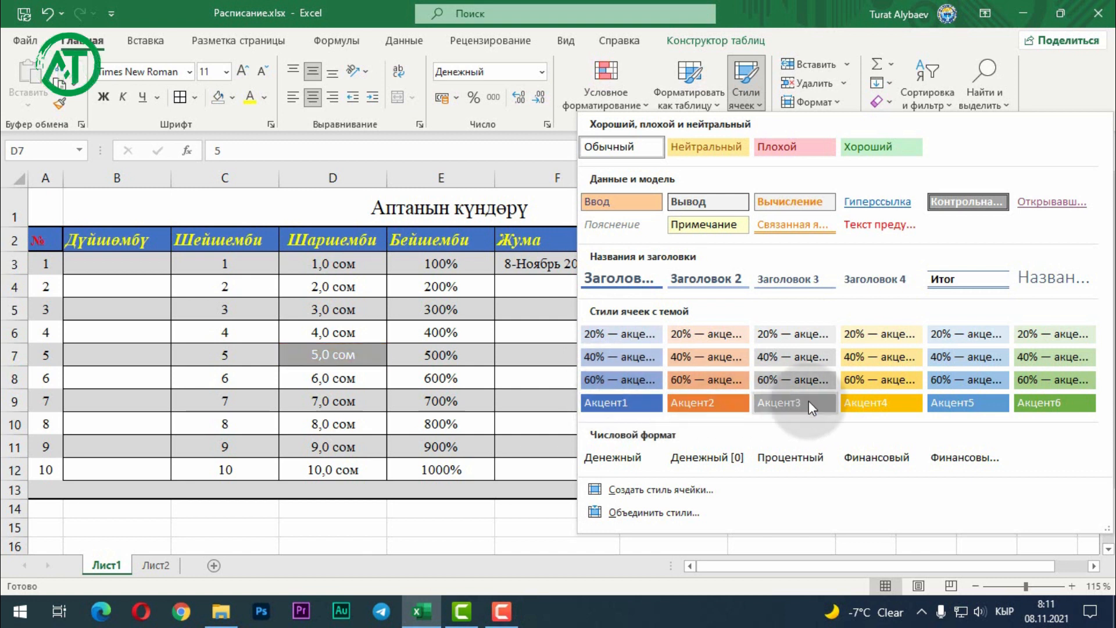
left_click(691, 399)
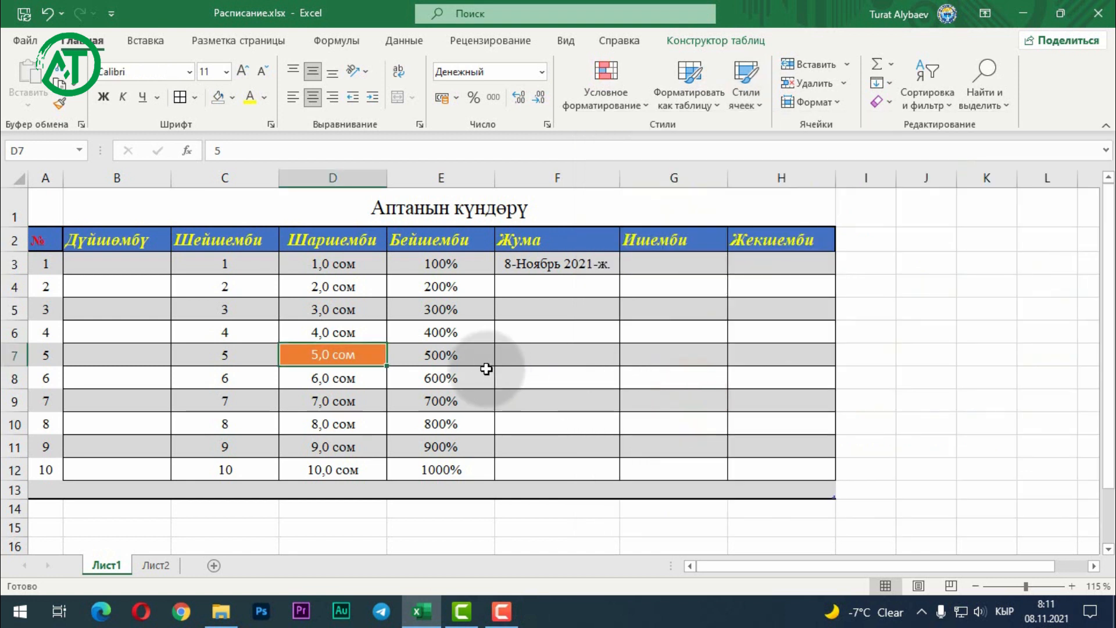
left_click(500, 407)
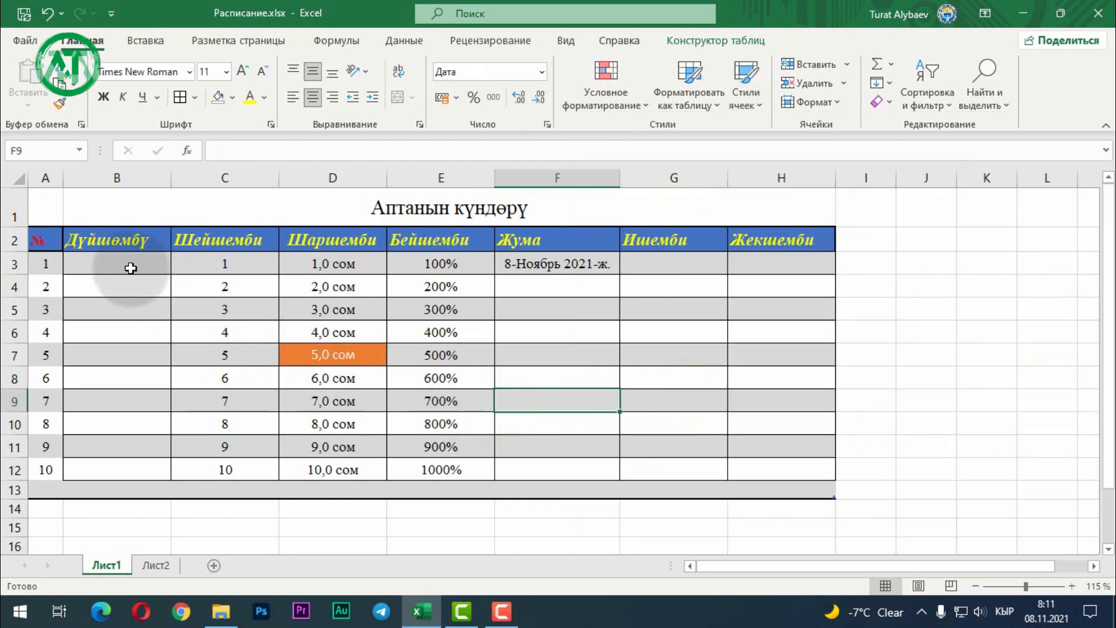
Add conditional formatting to B3:H12 with the icon set of three circled symbols (check mark, exclamation mark, cross).
left_click_drag(131, 268, 770, 466)
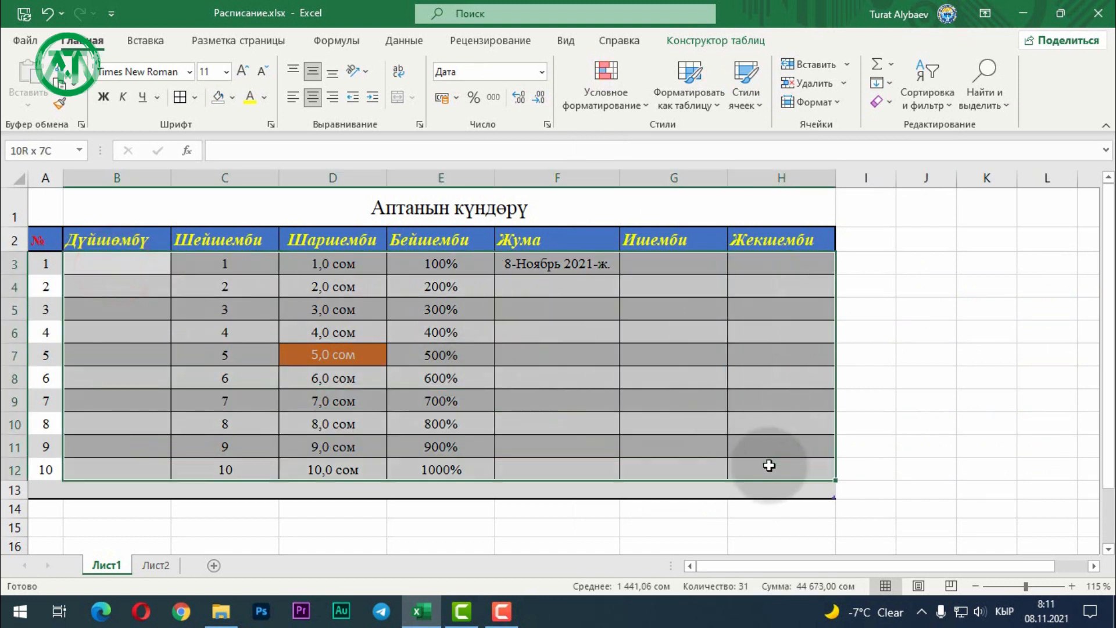
left_click(618, 104)
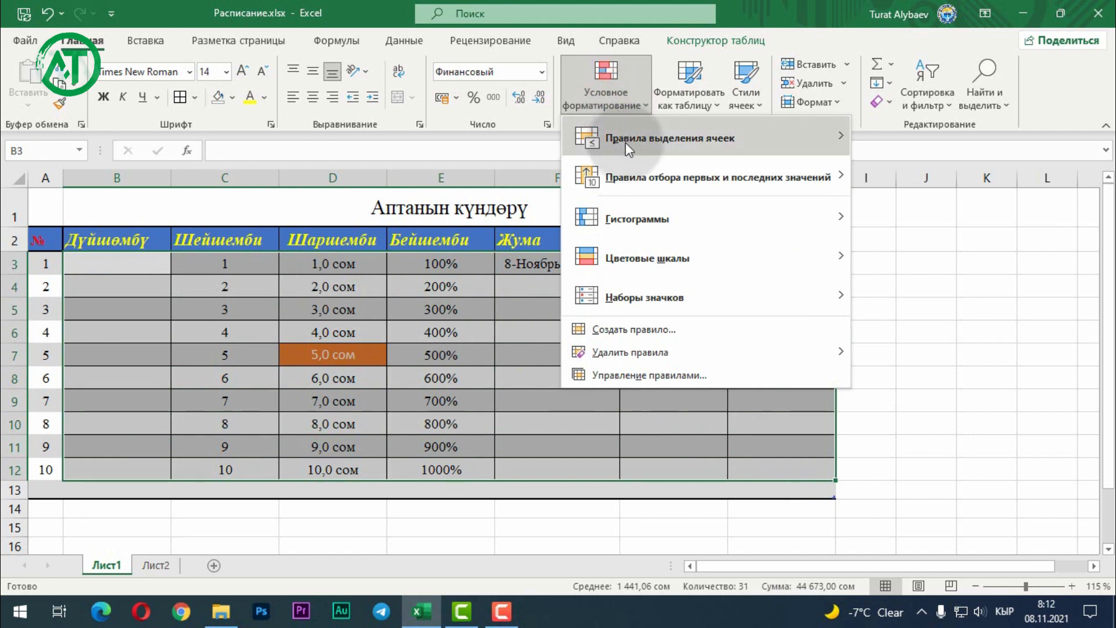
mouse_move(654, 300)
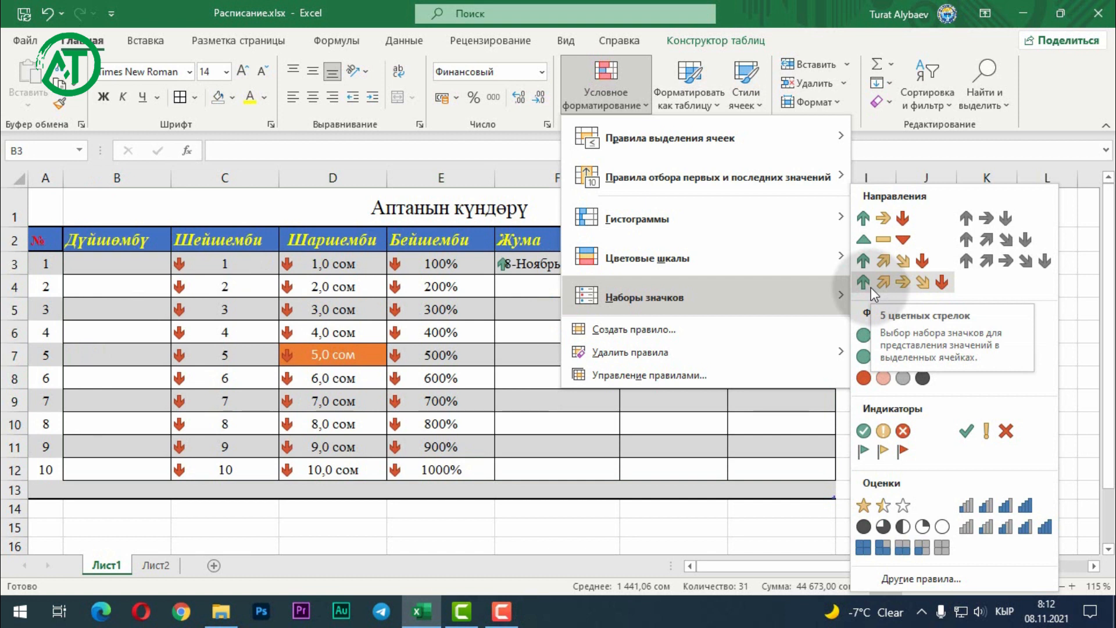
left_click(891, 431)
Clear the date in F3 and the sample numbers in C3:E12 of the schedule table.
left_click(560, 391)
key("ctrl+z")
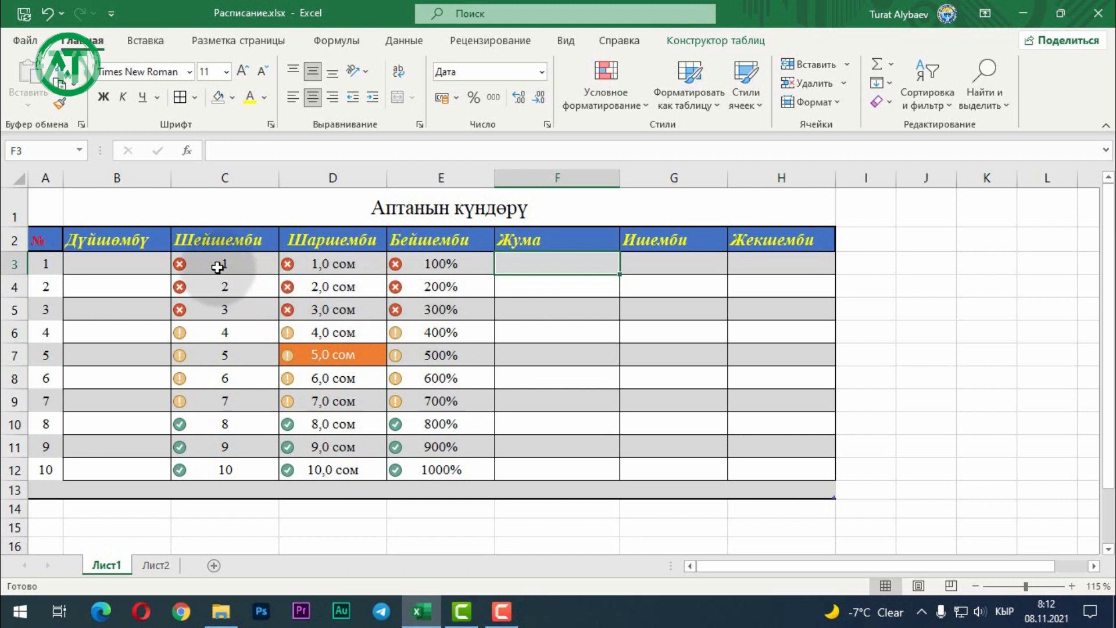
left_click_drag(217, 267, 439, 463)
key("Delete")
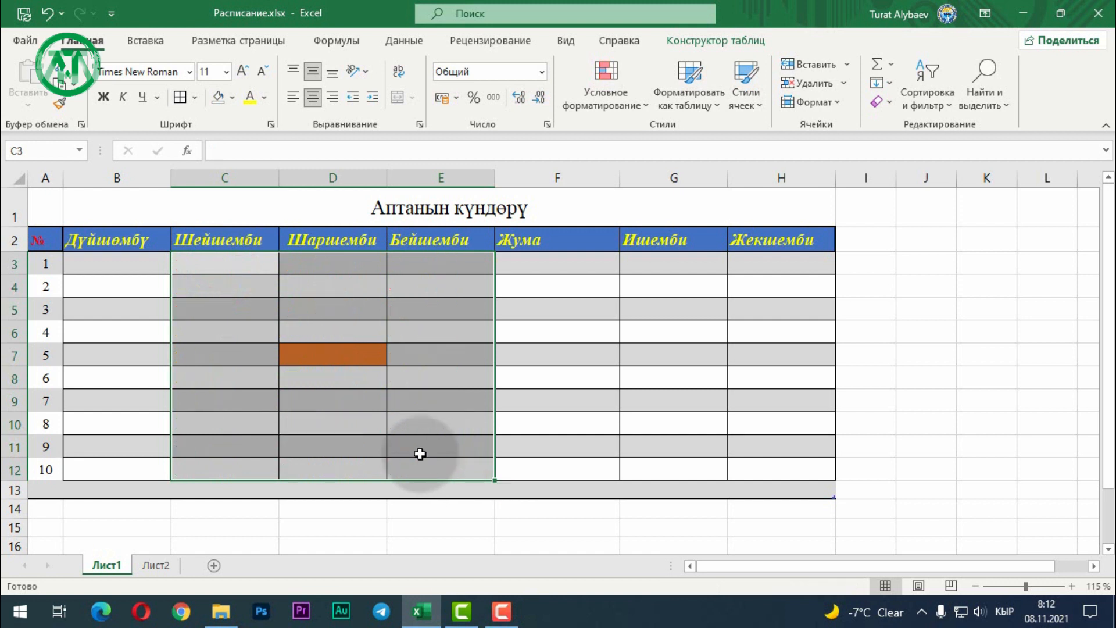
left_click(227, 268)
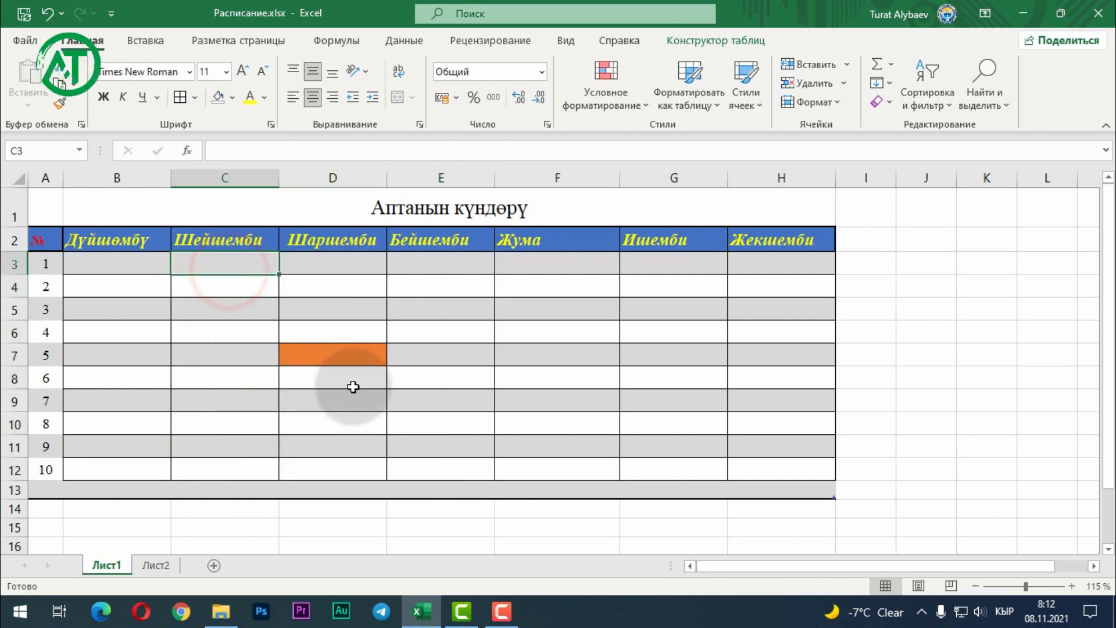
Enter the sample values 2 in D3 and 5 in D4 of the Шаршемби column.
left_click(346, 267)
type("2")
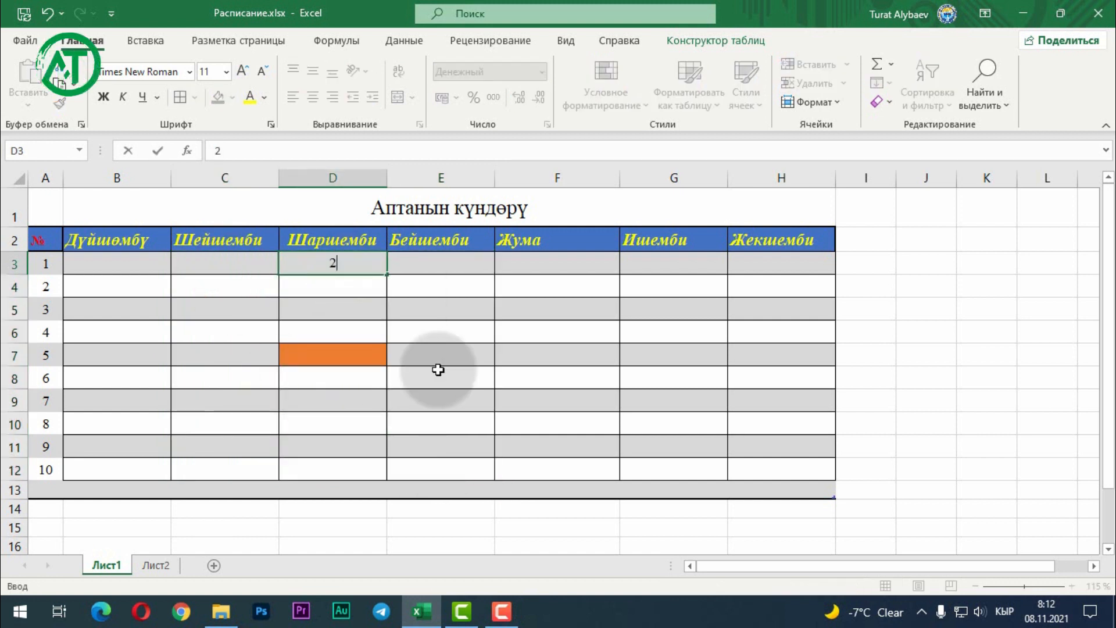
key("Return")
type("5")
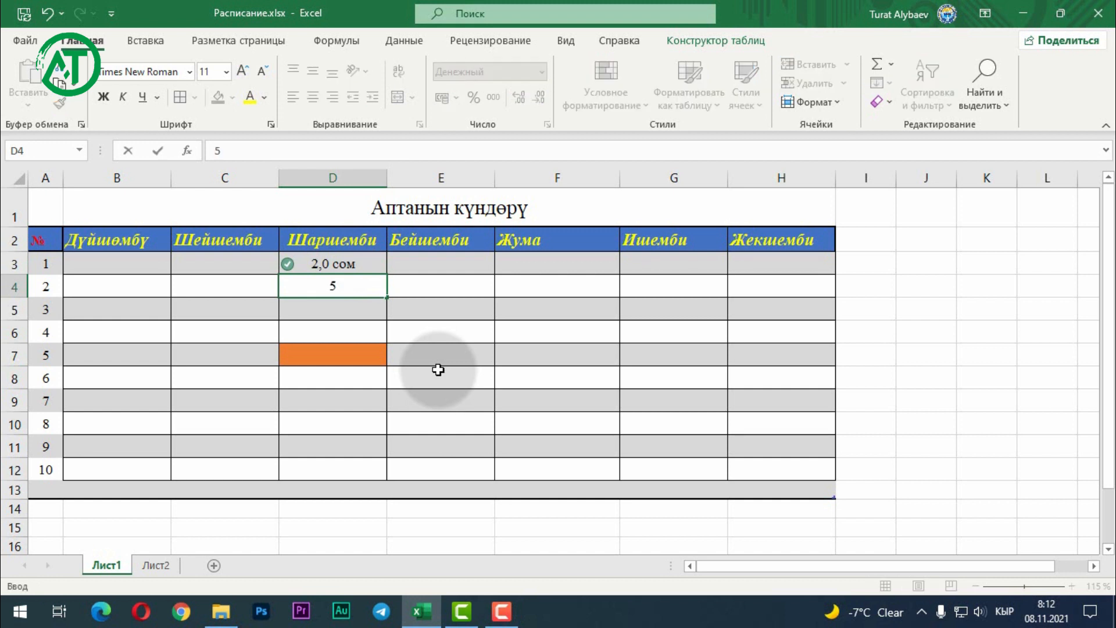
key("Return")
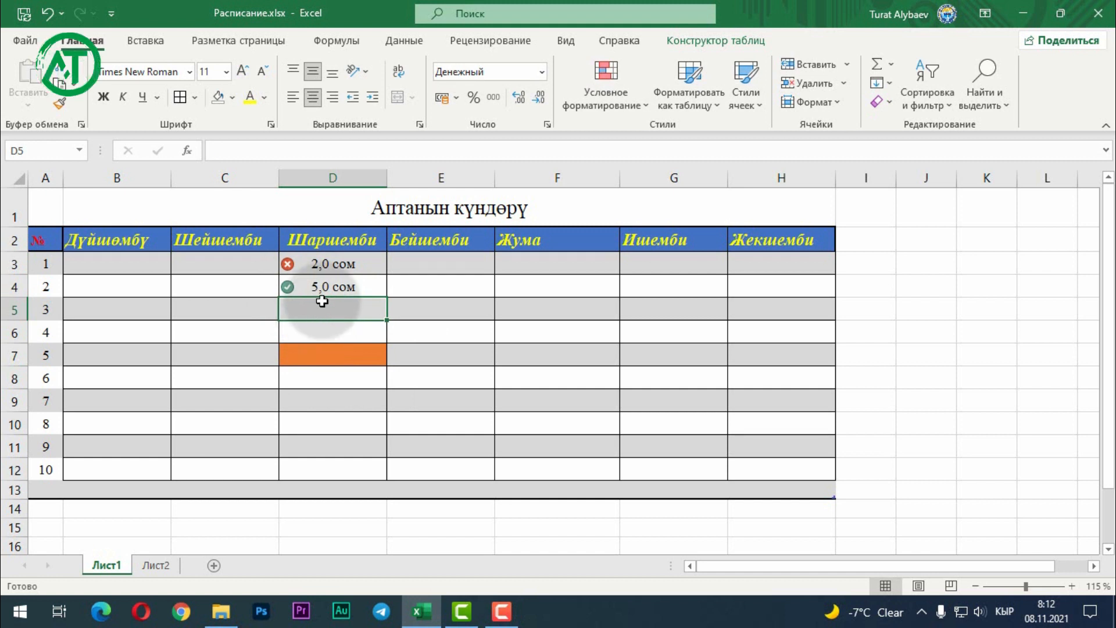
Format D3:D4 with the Числовой number format and no decimal places.
left_click_drag(322, 259, 349, 289)
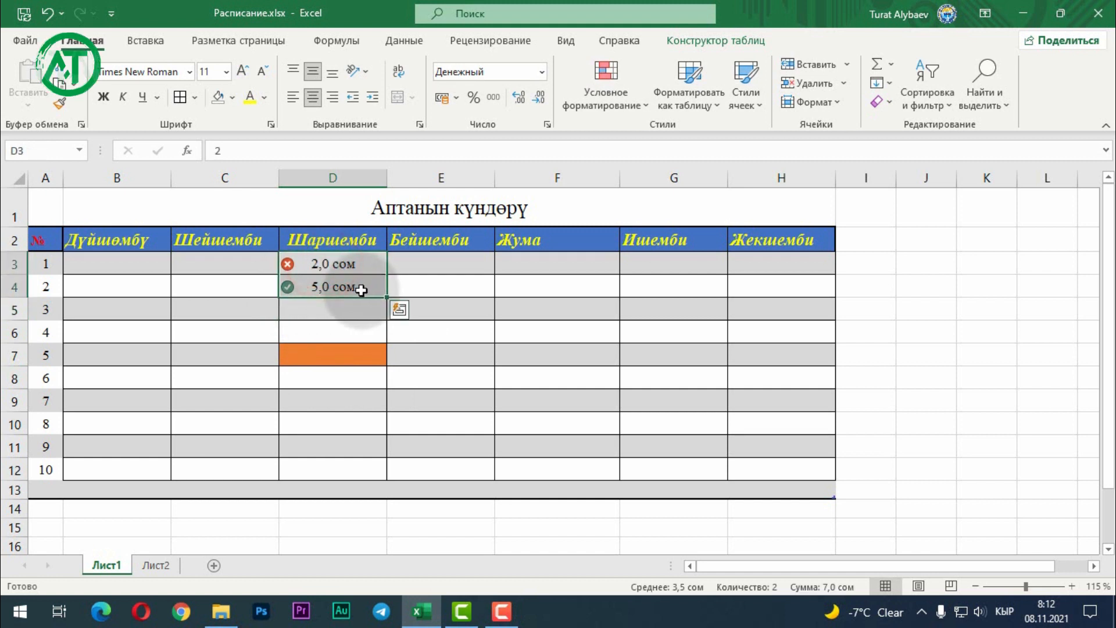
left_click(542, 72)
left_click(522, 148)
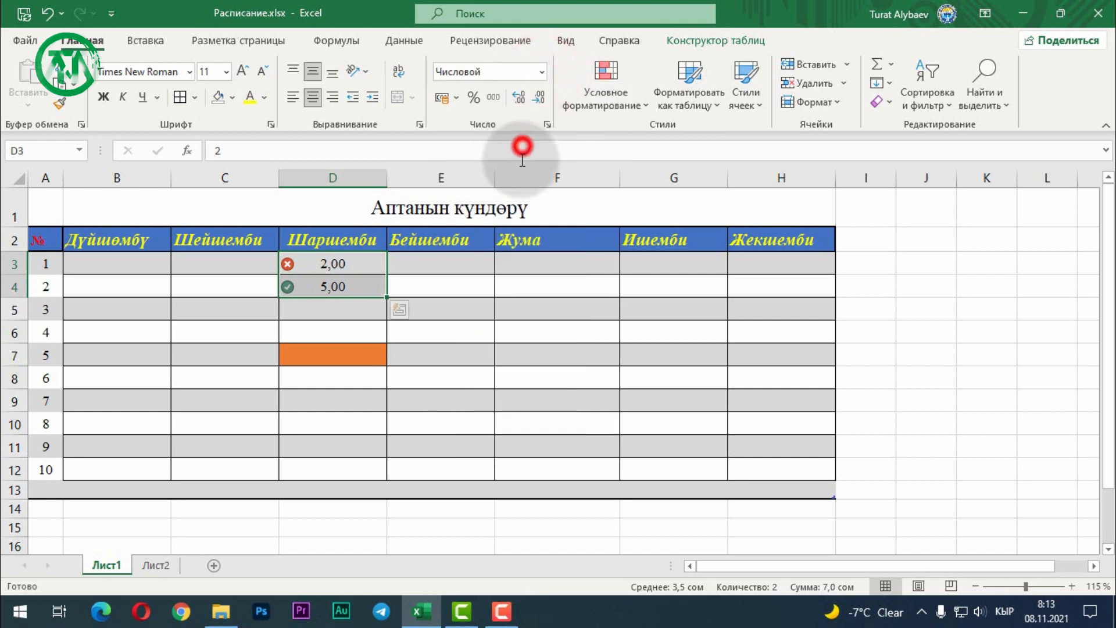
left_click(540, 98)
left_click(539, 98)
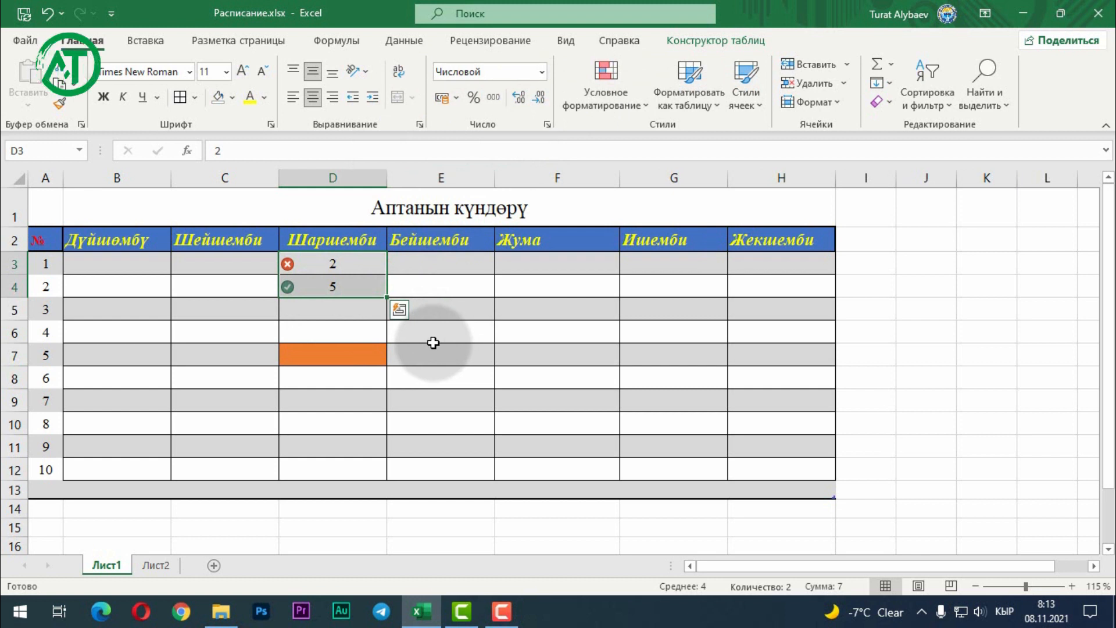
Enter the values 3, 4 and 5 in cells D5, D6 and D7 of the Шаршемби column.
left_click(338, 262)
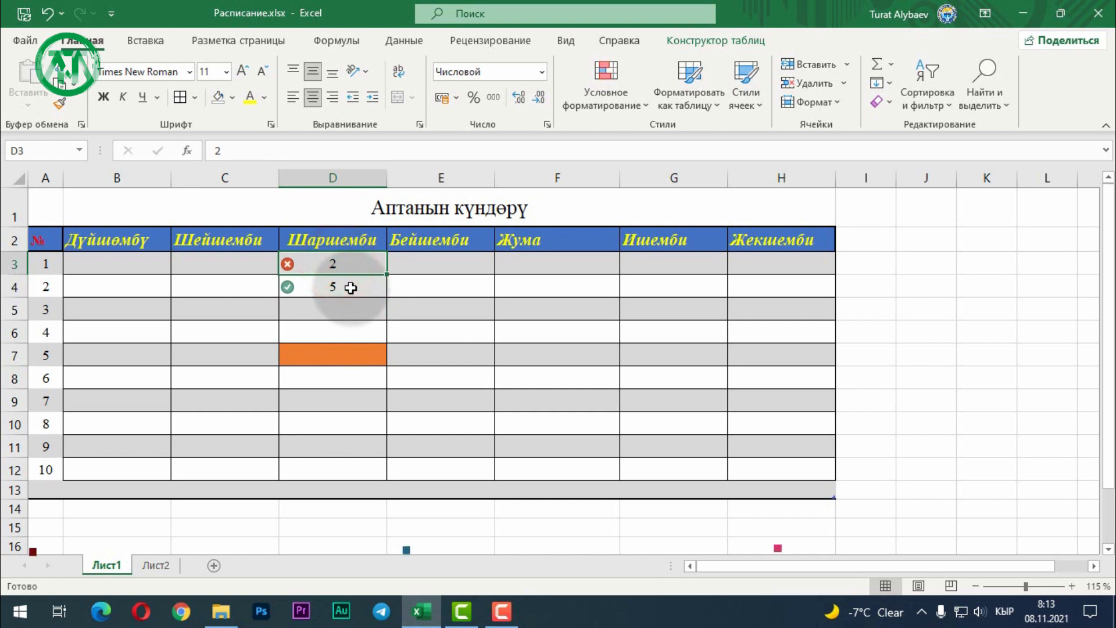
left_click(351, 287)
left_click(351, 305)
type("3")
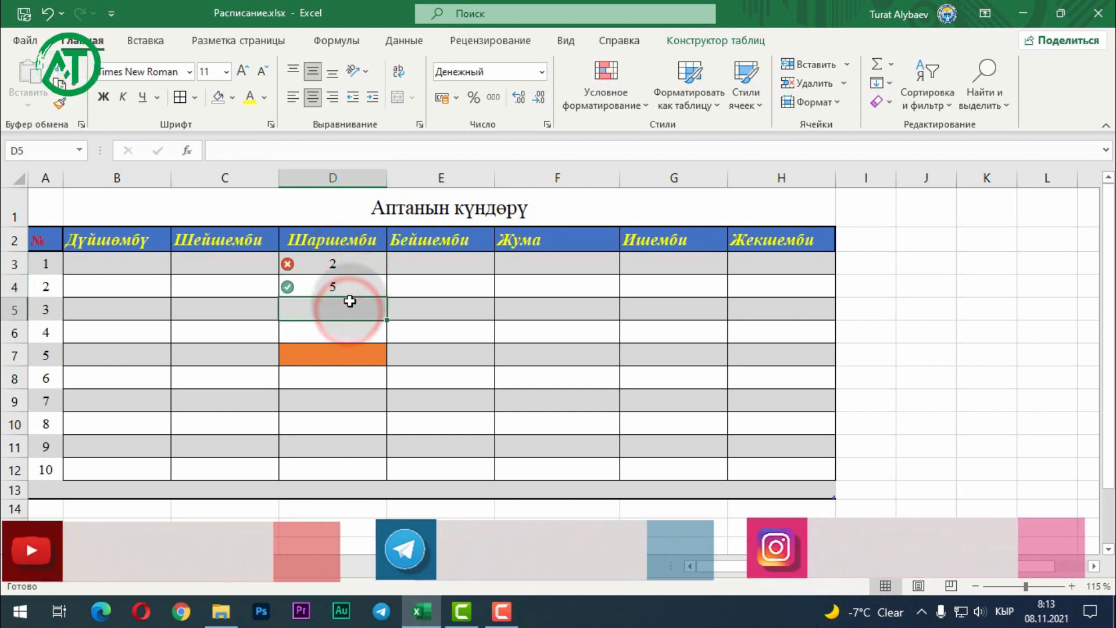
key("Return")
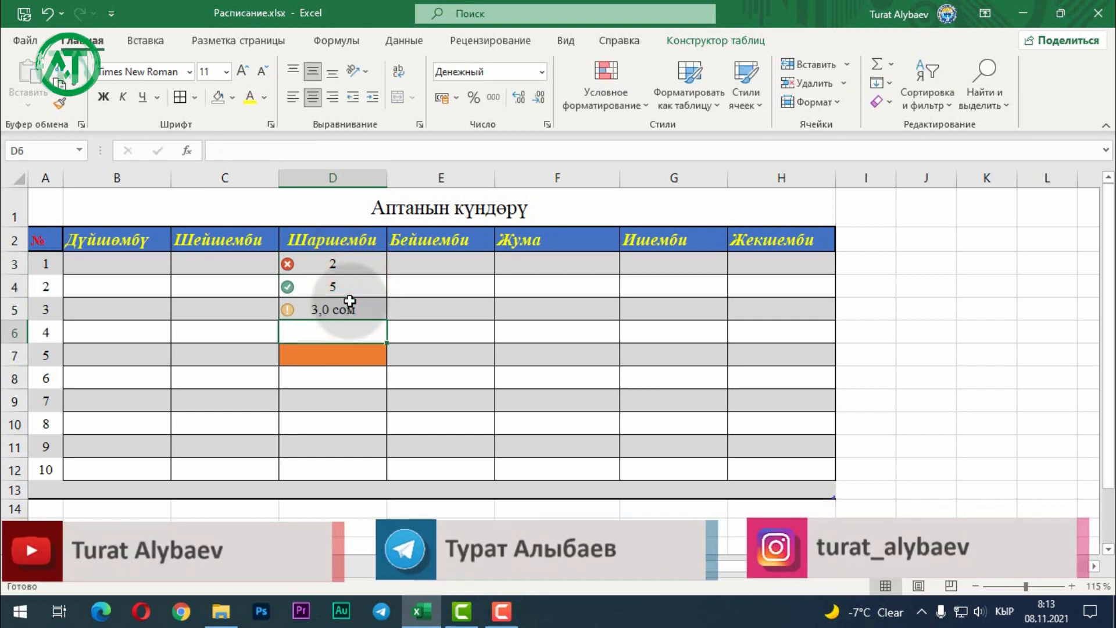
type("4")
key("Return")
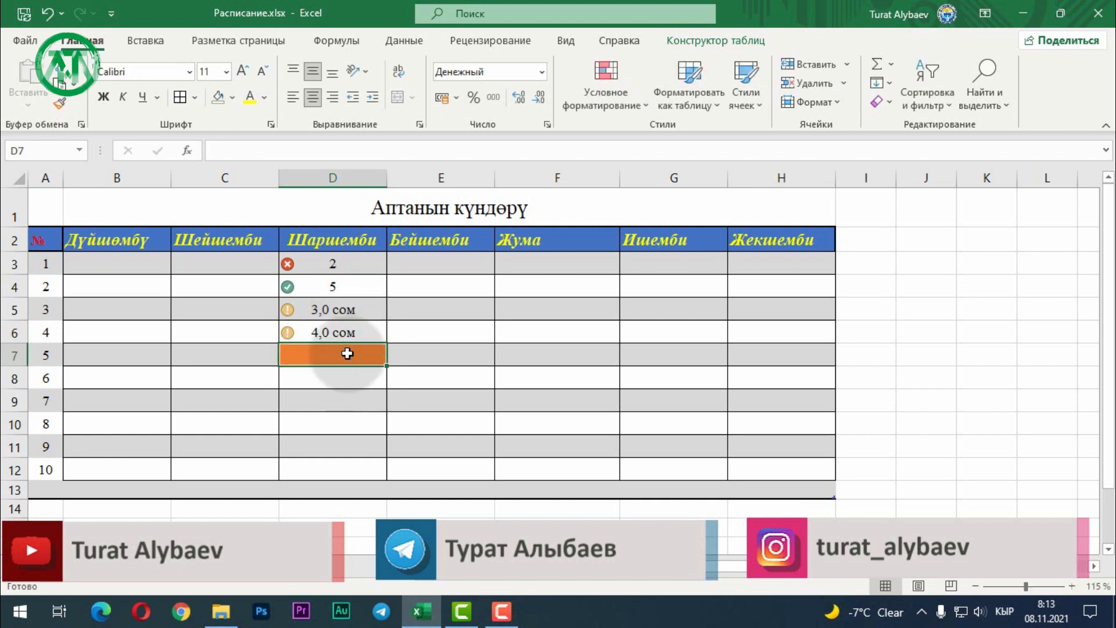
type("5,0 сом")
key("Return")
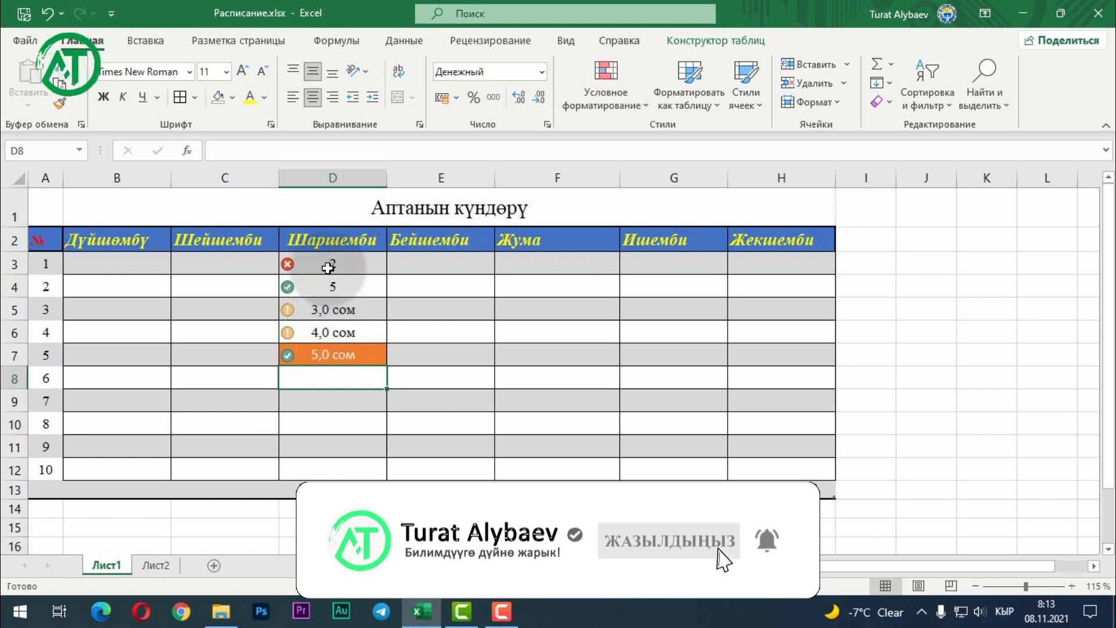
Format D3:D7 as Числовой without decimals and apply the conditional formatting icon set of five coloured arrows.
left_click_drag(326, 264, 332, 360)
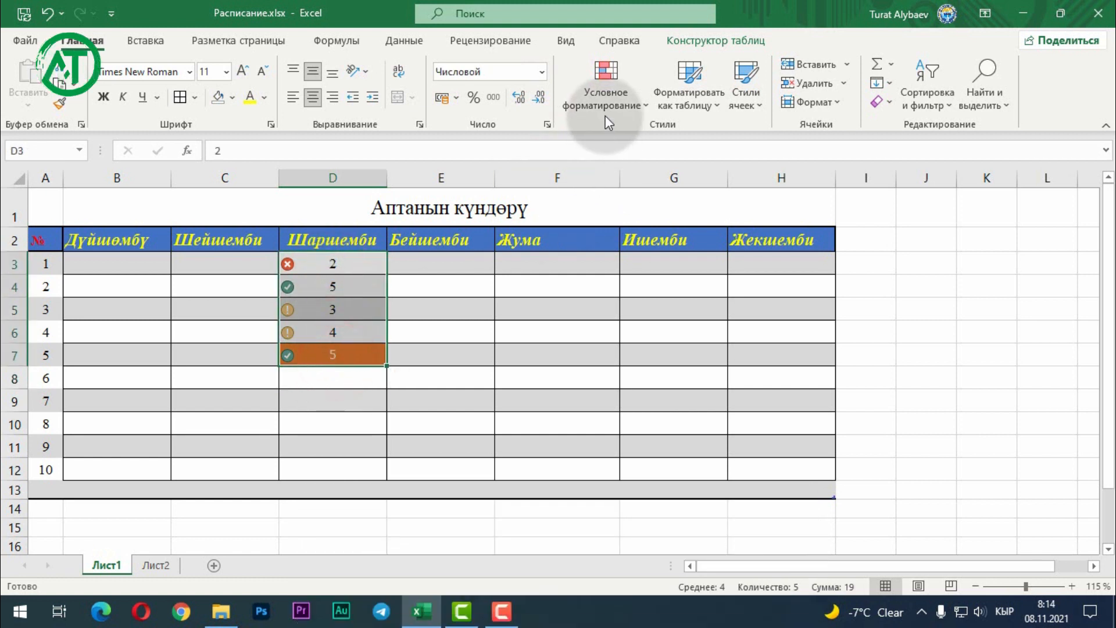
left_click(608, 99)
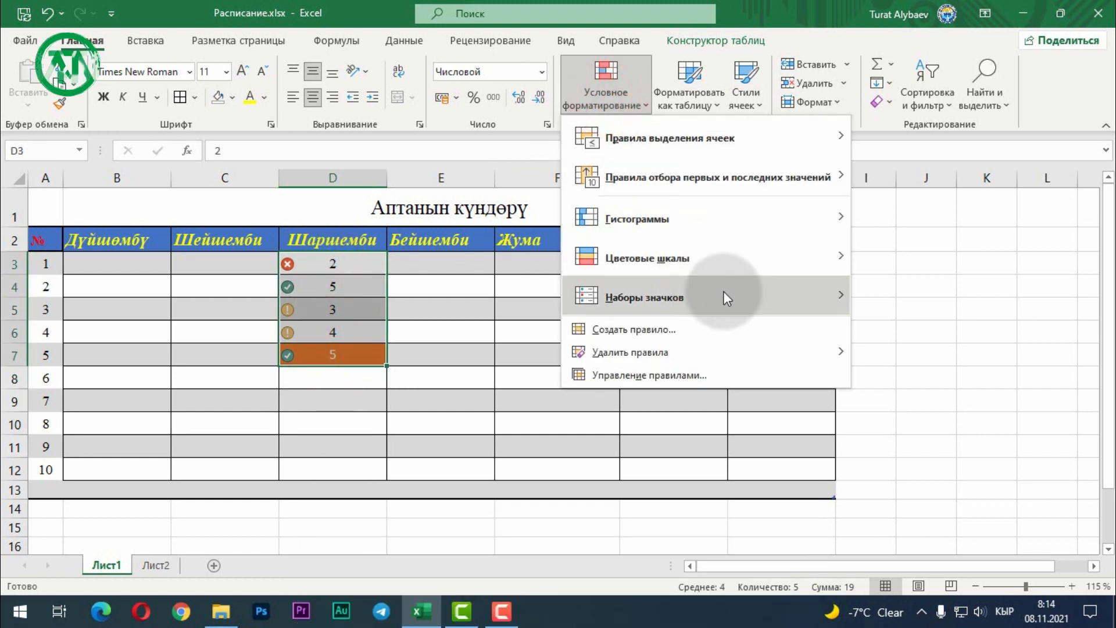
mouse_move(724, 291)
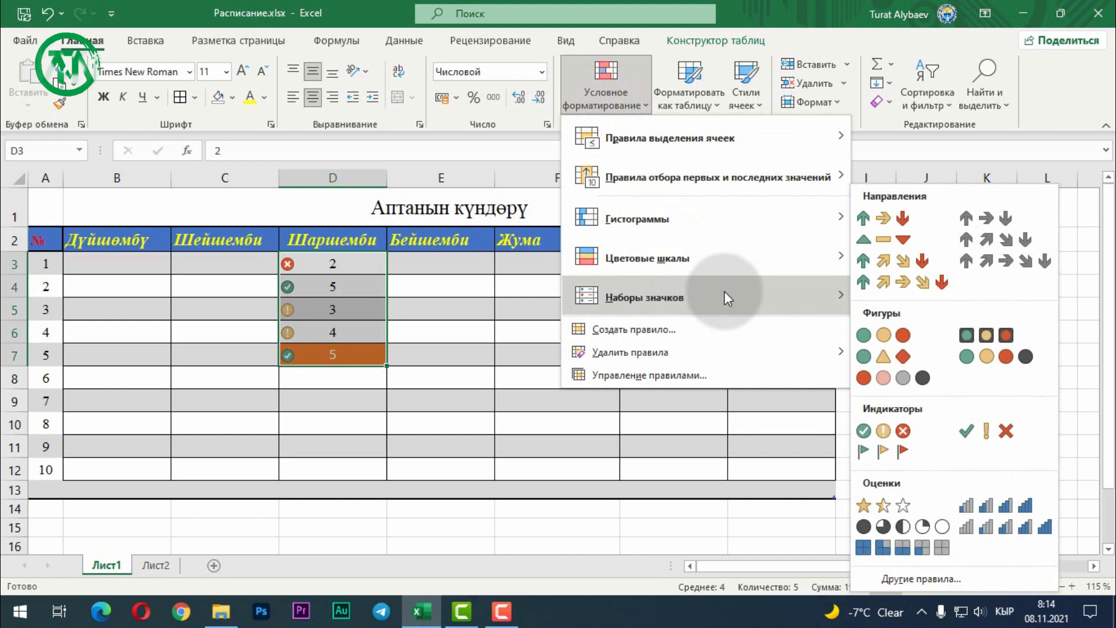
left_click(909, 288)
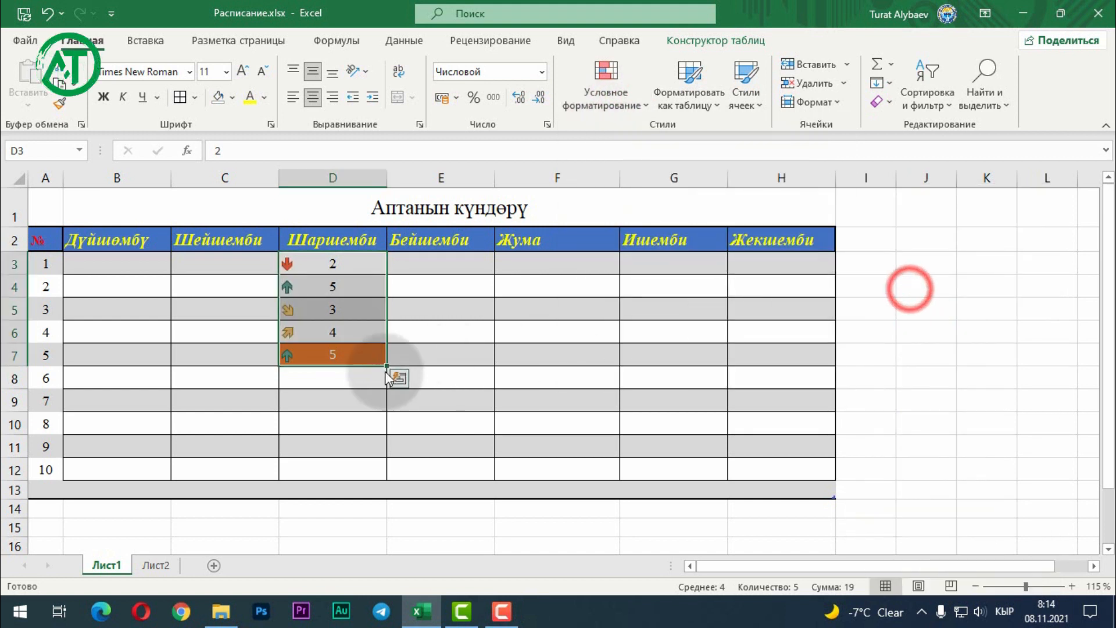
Enter the value 5 in each of the cells D8, D9 and D10 of the Шаршемби column.
left_click(320, 370)
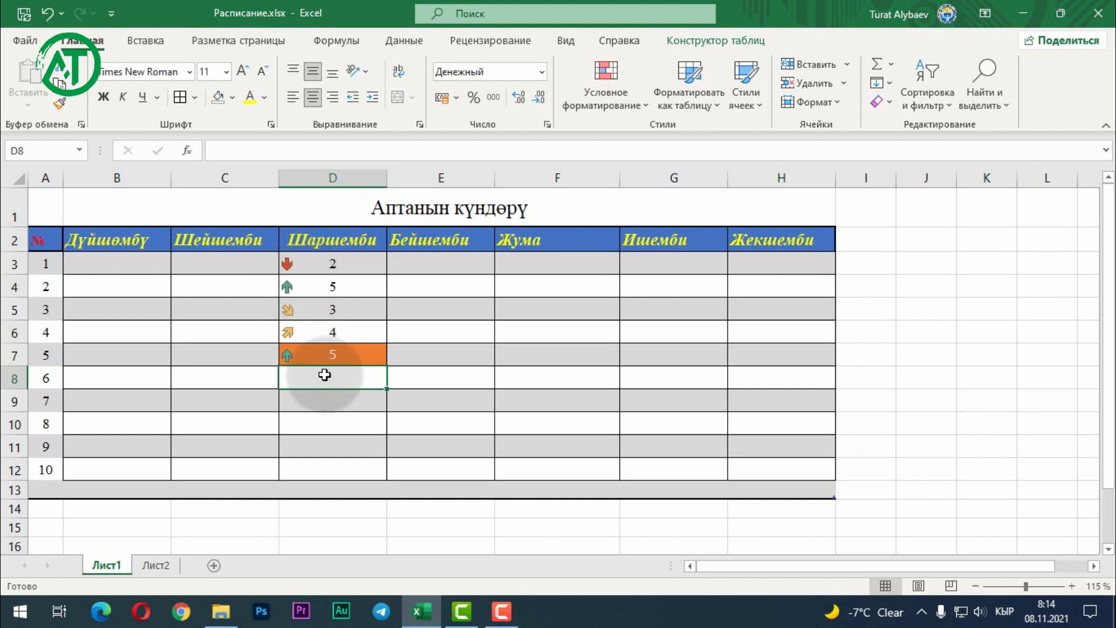
type("5")
key("Return")
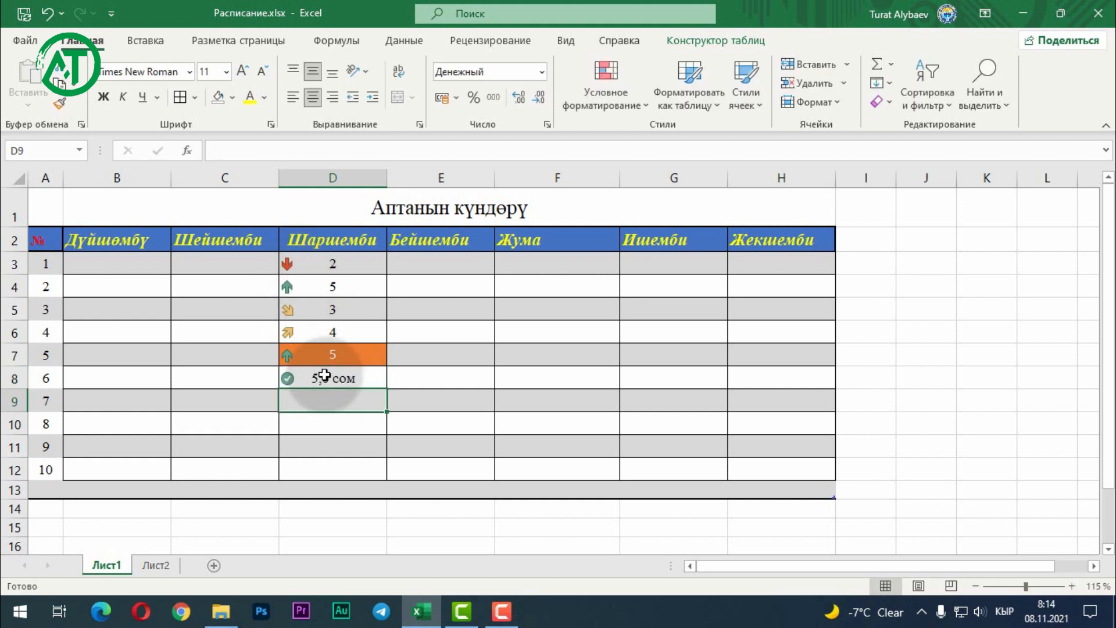
key("Return")
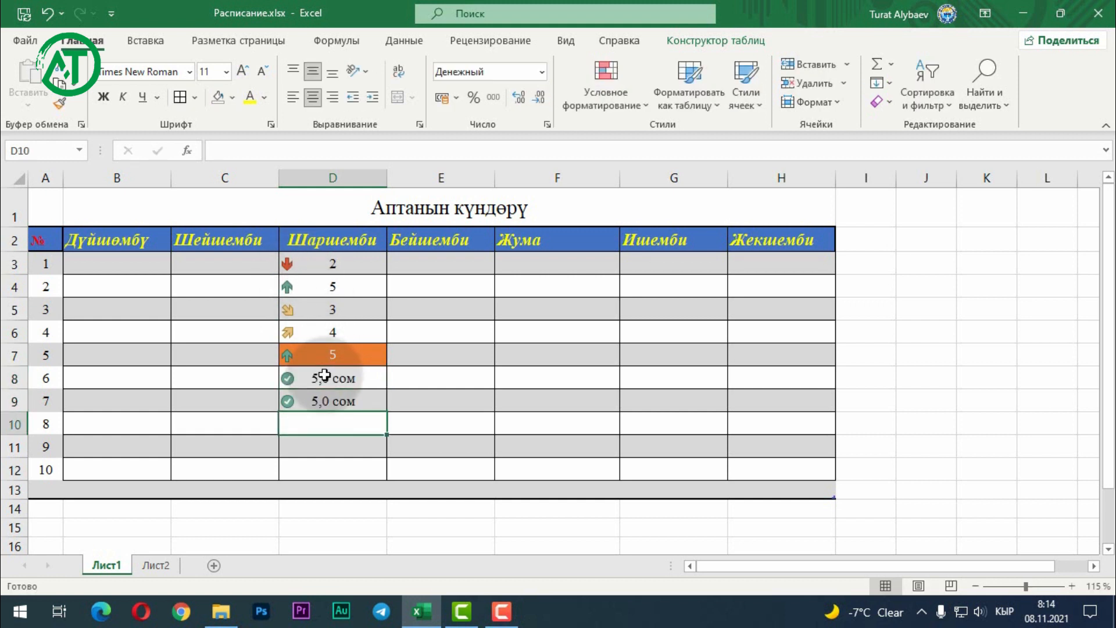
type("5")
key("Return")
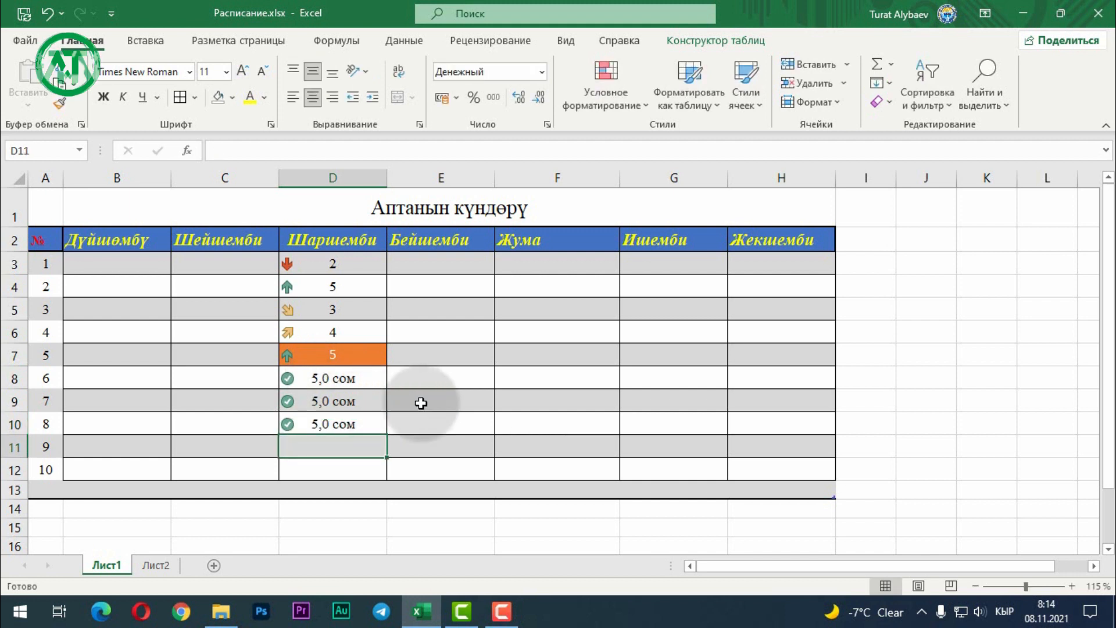